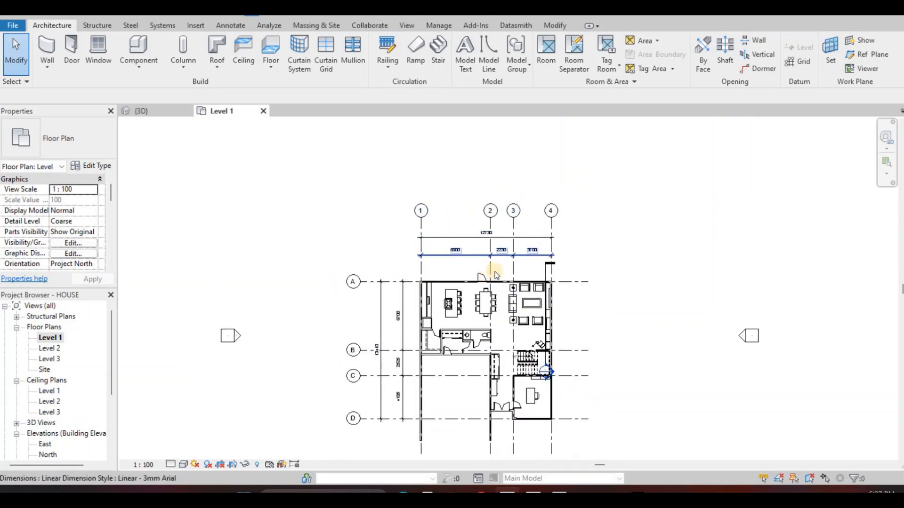
Delete the curtain wall with the swing door from the exterior wall along grid A, behind the dining table
scroll(487, 308, up, 3)
scroll(507, 300, up, 6)
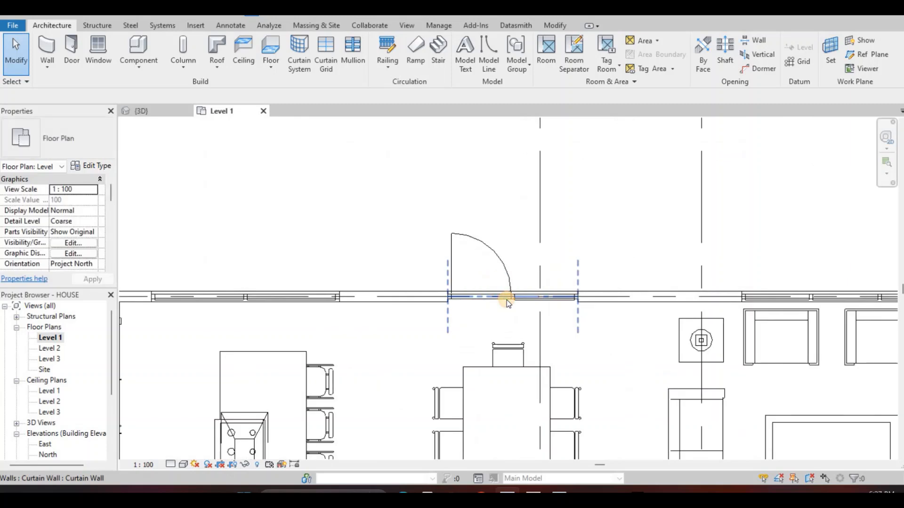
click(499, 301)
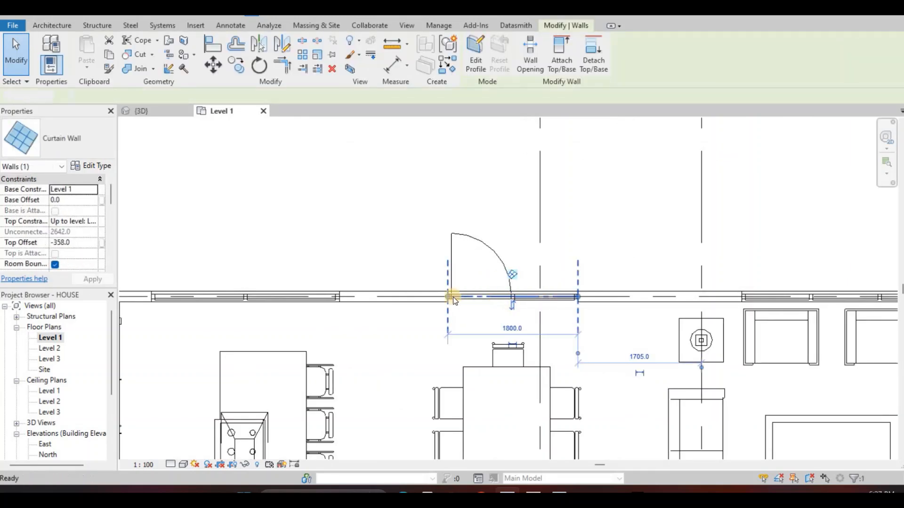
key(Delete)
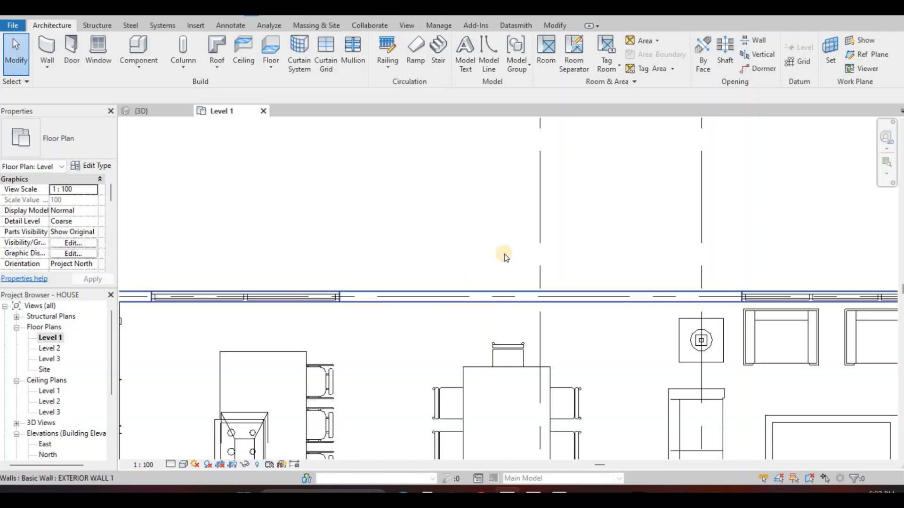
Start a new wall and duplicate the EXTERIOR WALL 1 type under the name BOARDER WALL
scroll(502, 267, down, 3)
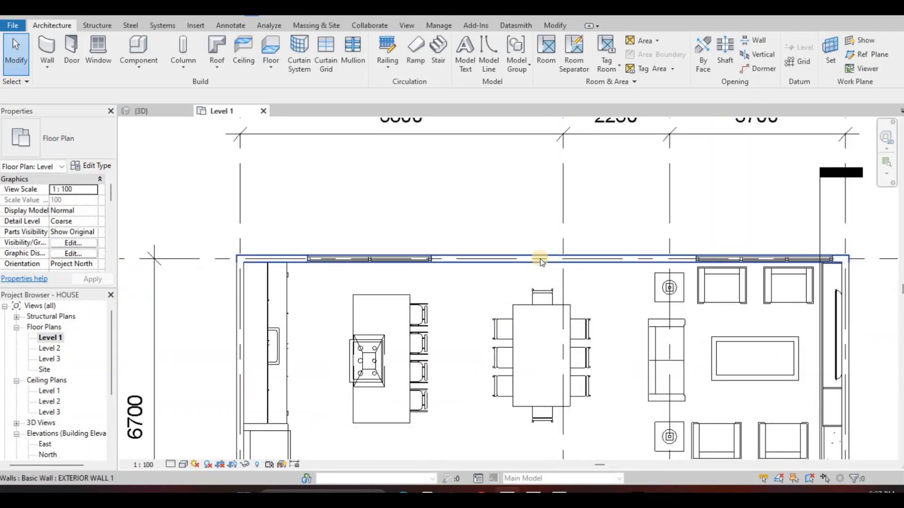
middle_drag(544, 255, 471, 242)
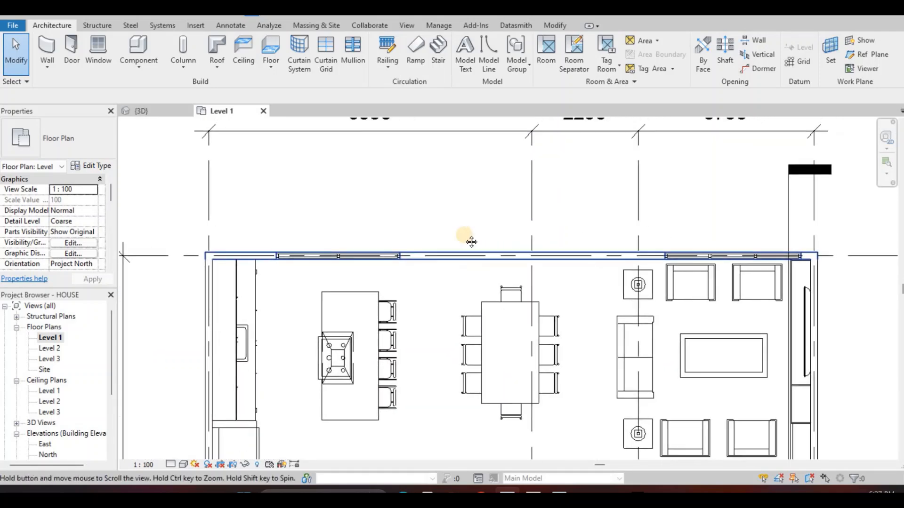
scroll(472, 241, down, 5)
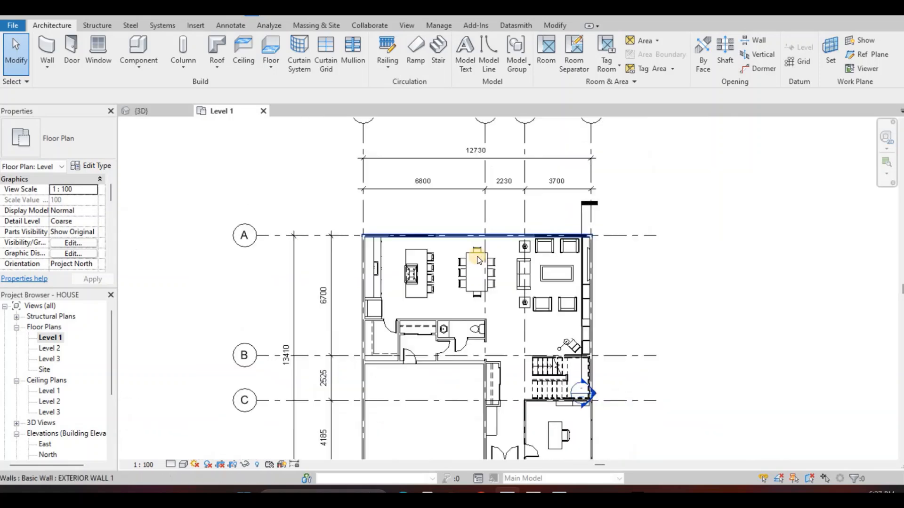
scroll(479, 260, down, 2)
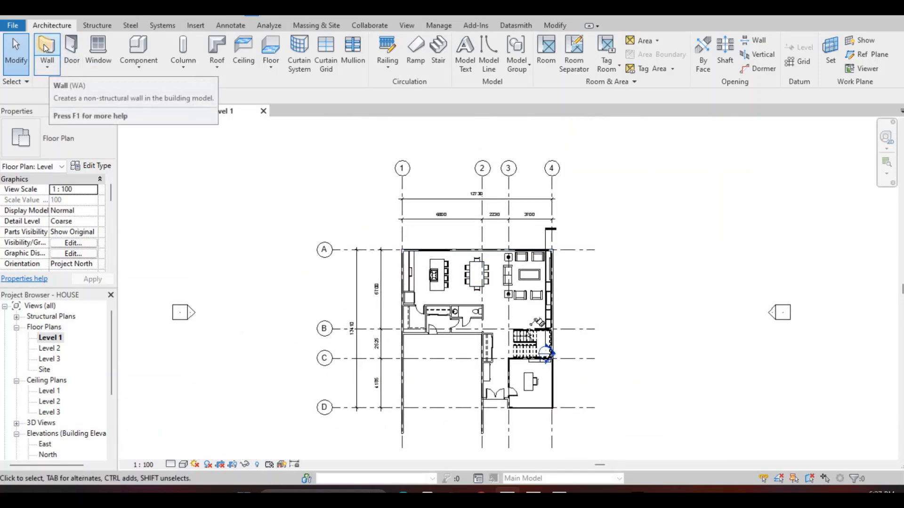
key(w)
key(a)
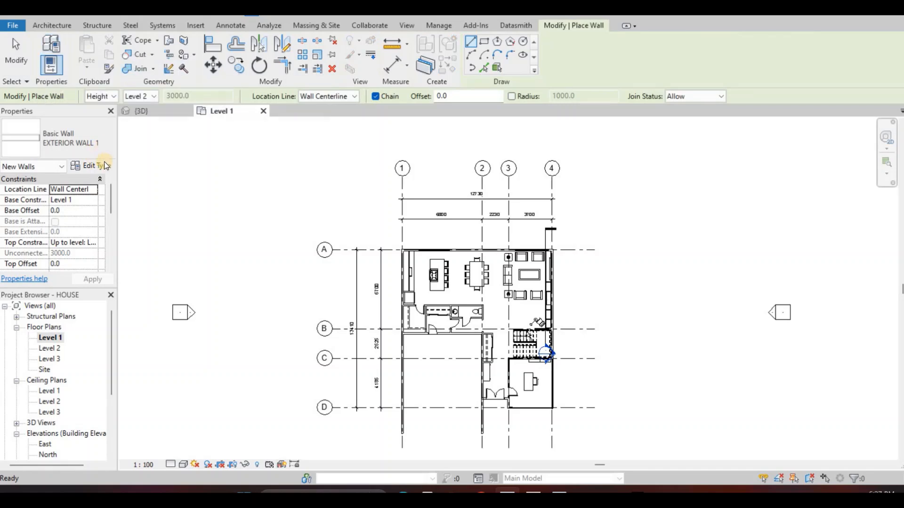
click(97, 167)
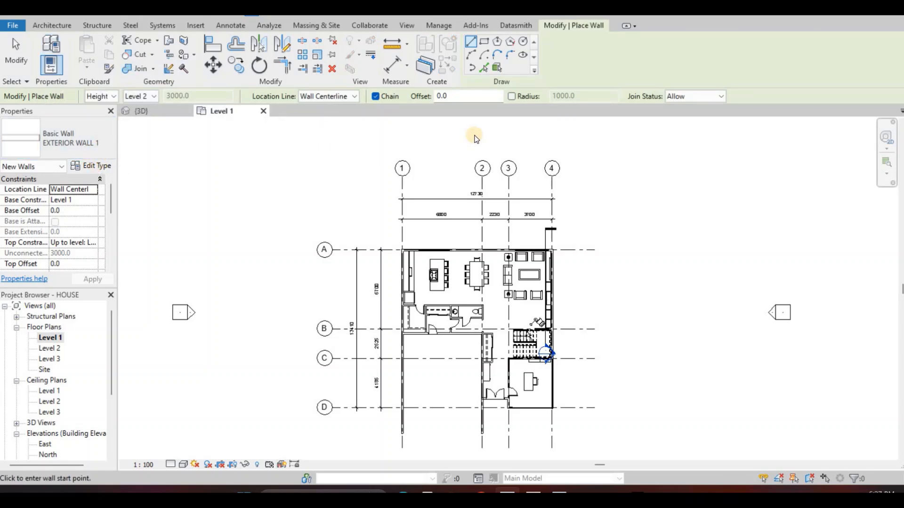
click(541, 112)
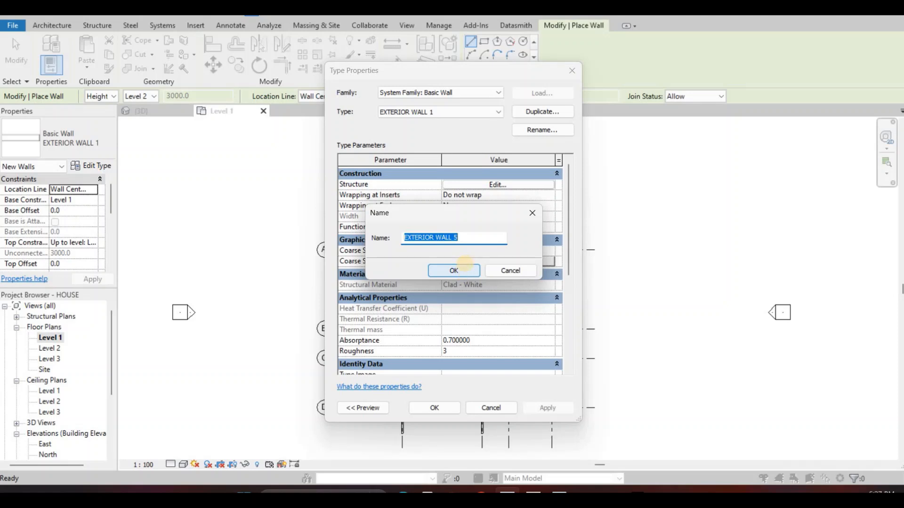
text(b)
key(BackSpace)
text(BOARDER WALL)
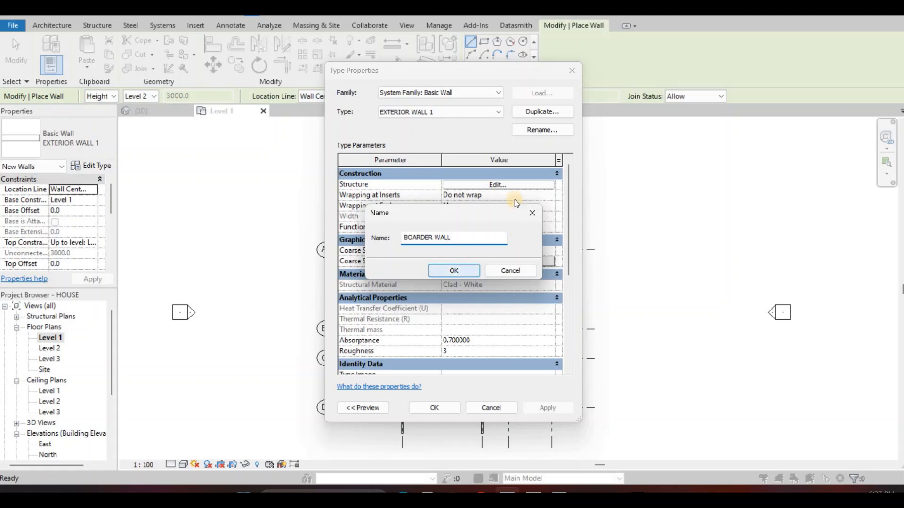
key(Return)
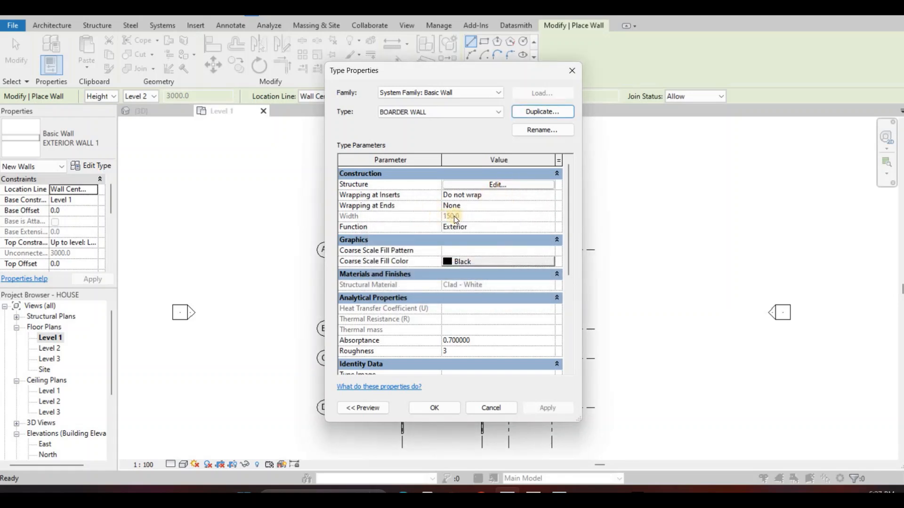
Set the structure layer material of the BOARDER WALL type to Stone and accept the type properties
click(459, 185)
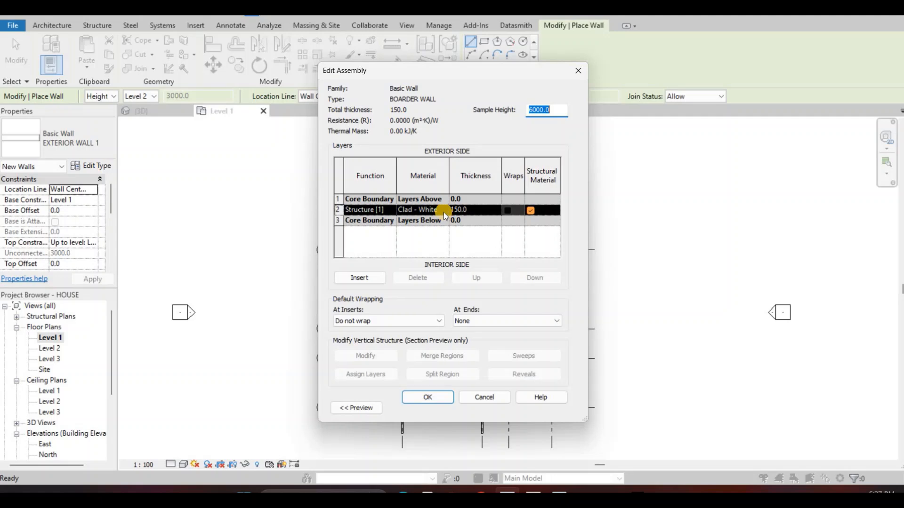
click(443, 211)
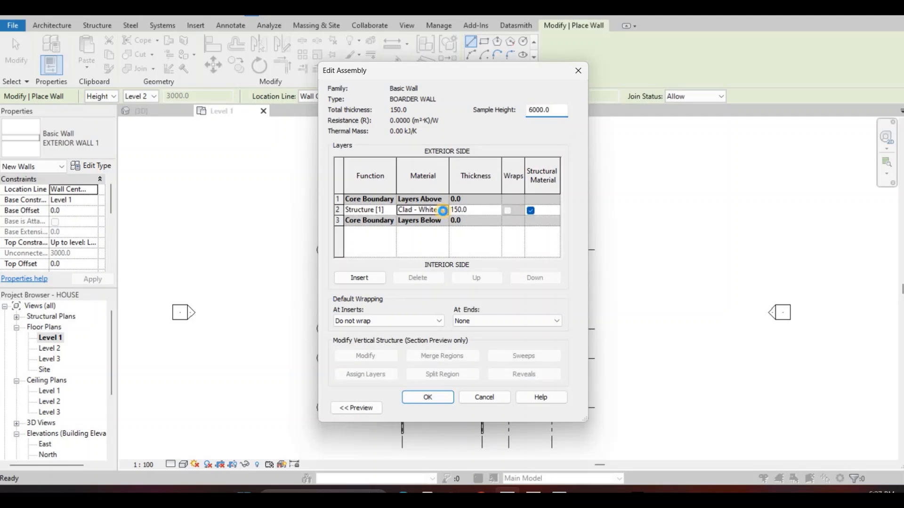
click(445, 212)
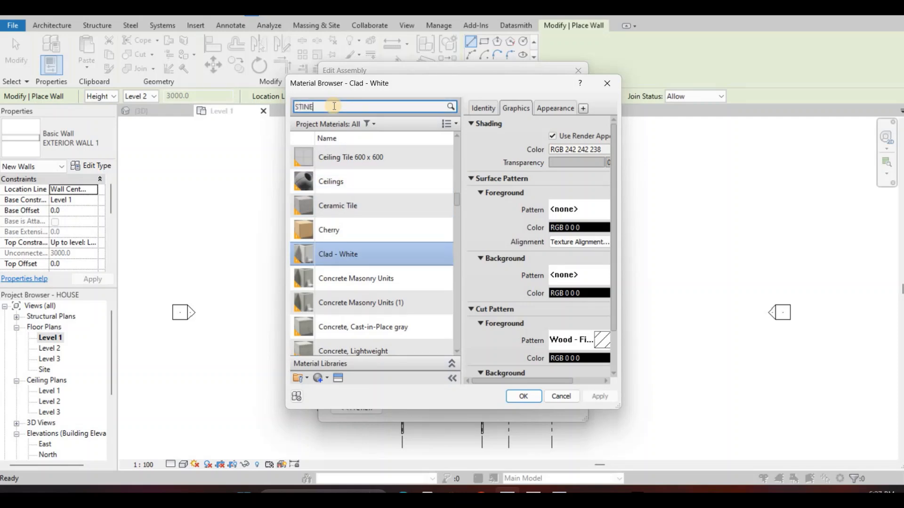
key(BackSpace)
text(ONE)
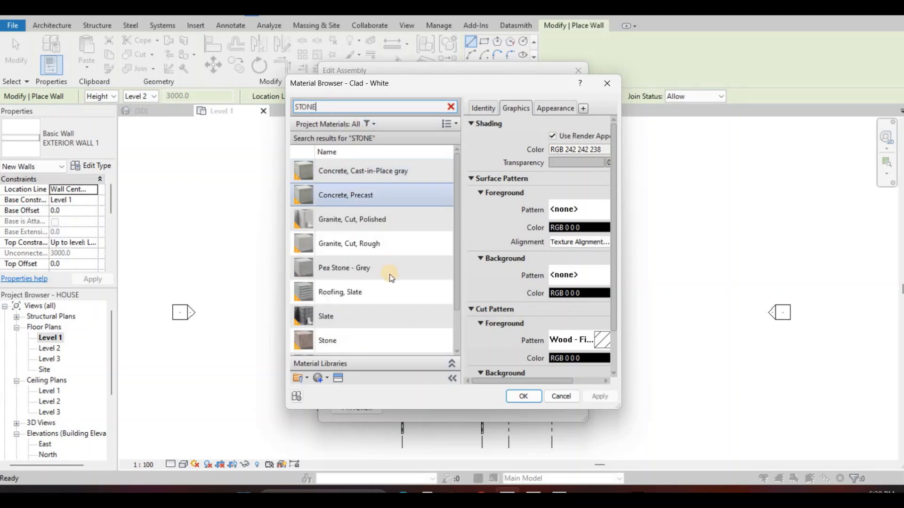
scroll(412, 297, down, 2)
click(412, 298)
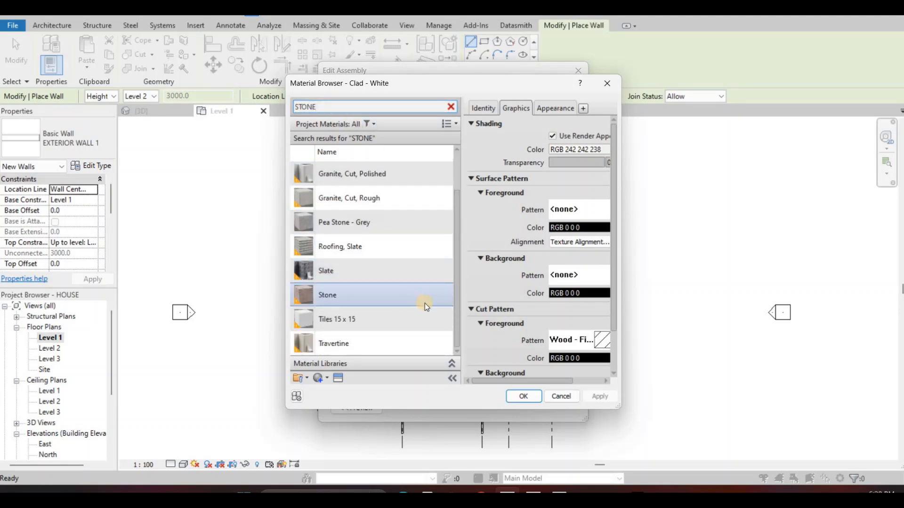
click(525, 394)
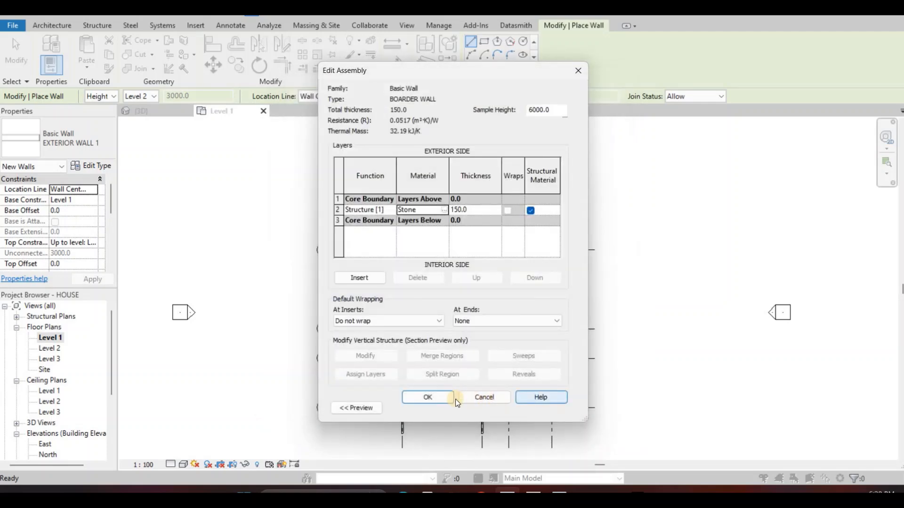
click(448, 400)
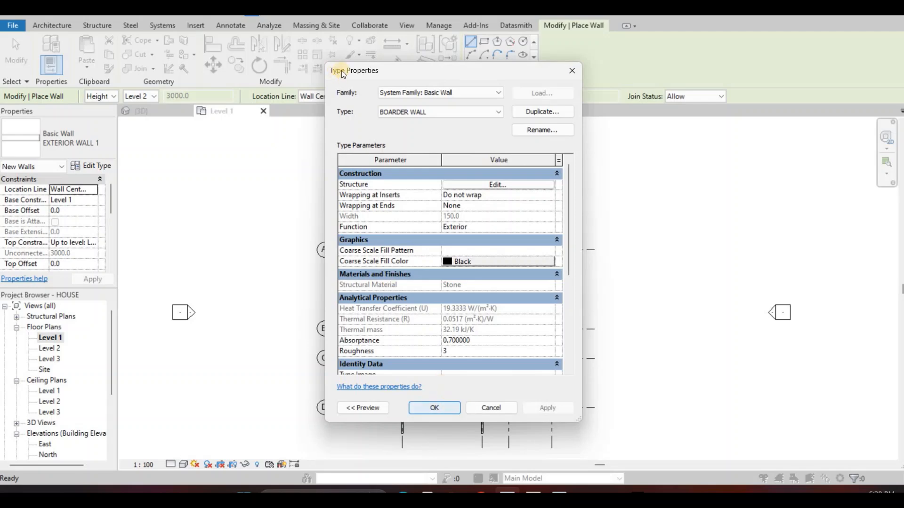
key(Return)
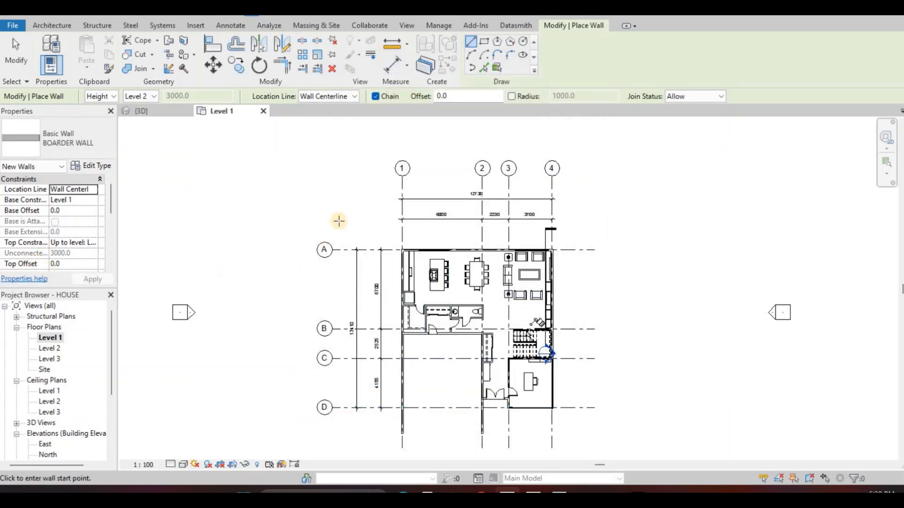
Draw a BOARDER WALL segment 24000 mm long from grid D, outside grid 1, straight north past grid A
middle_drag(362, 359, 393, 295)
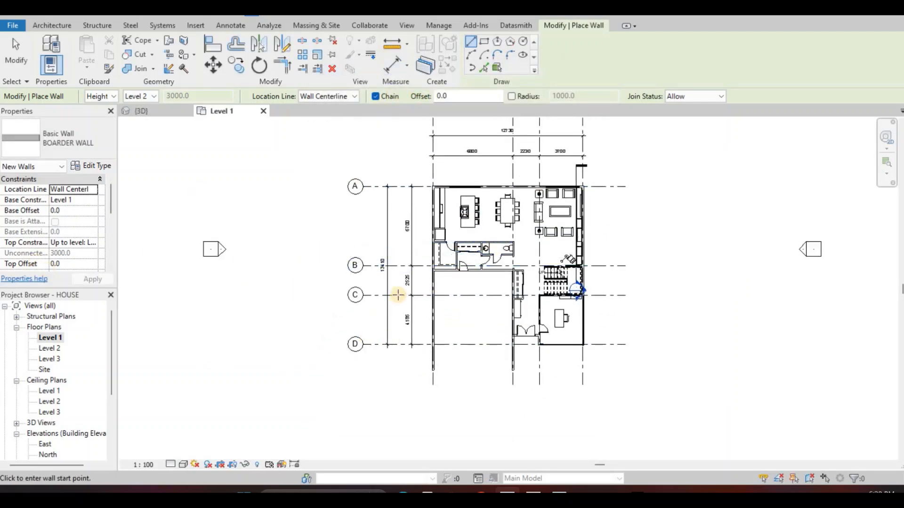
middle_drag(395, 336, 393, 354)
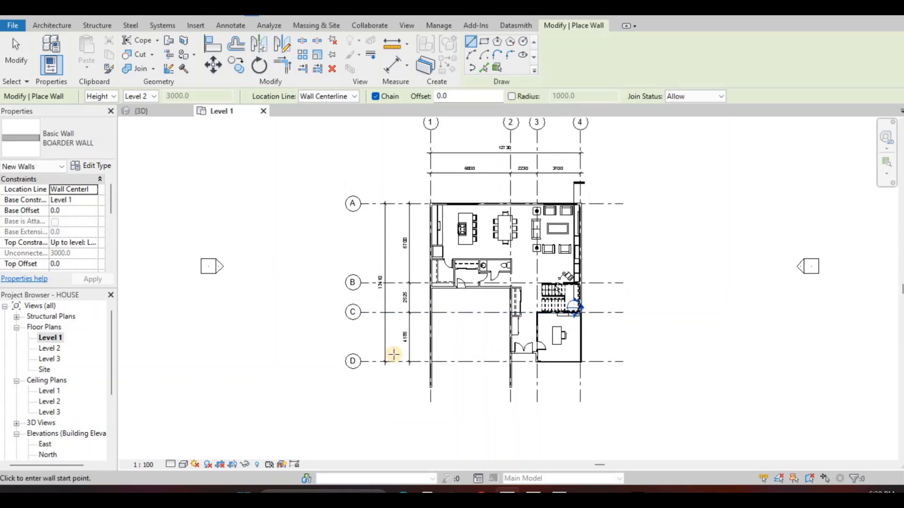
scroll(404, 359, up, 2)
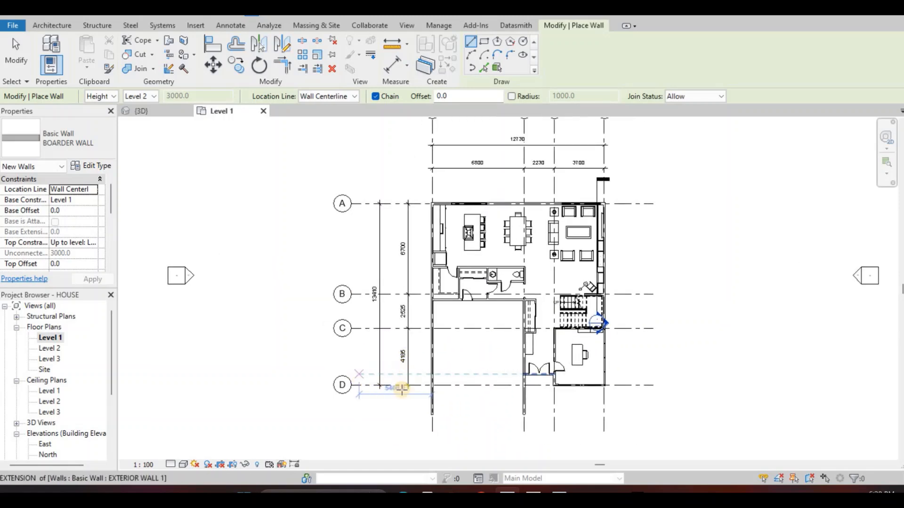
scroll(402, 389, up, 1)
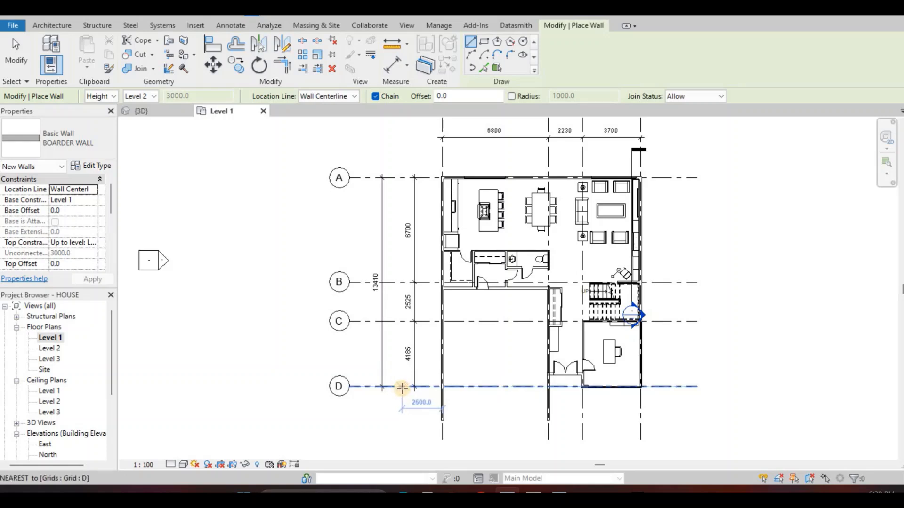
click(407, 386)
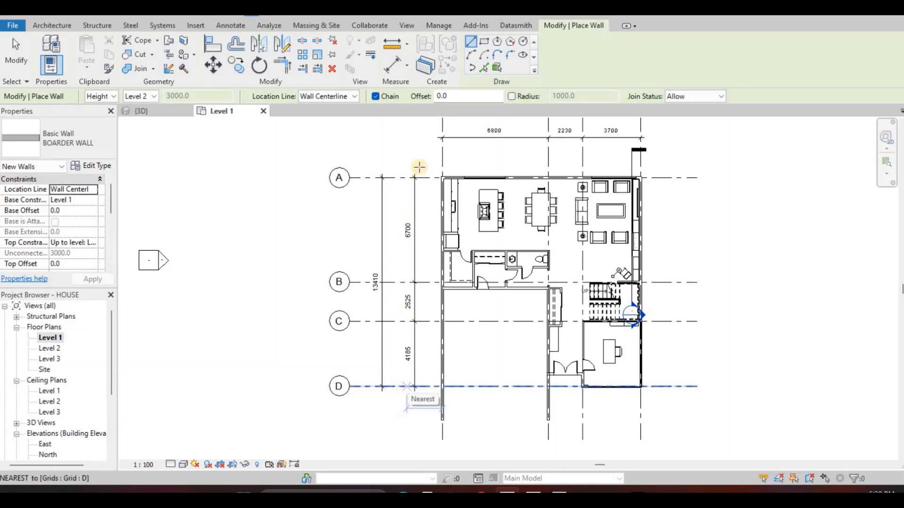
middle_drag(409, 153, 390, 285)
scroll(387, 183, down, 2)
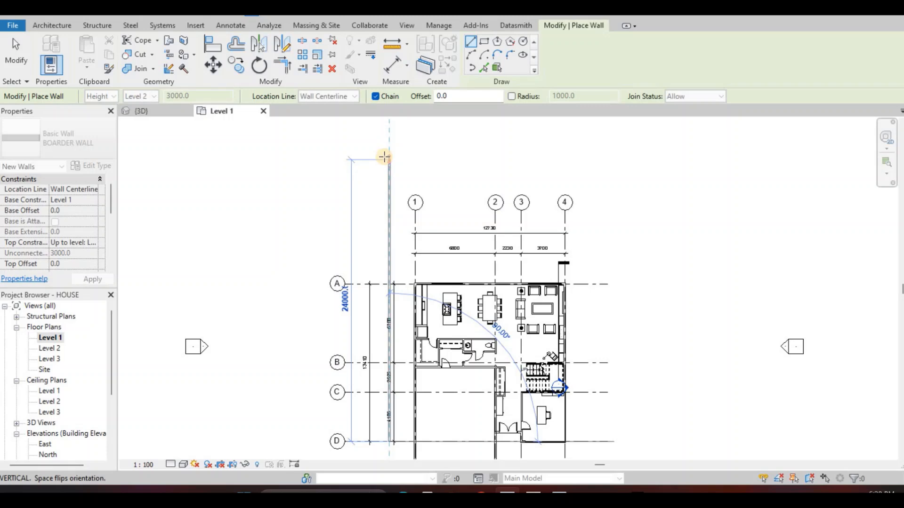
click(385, 158)
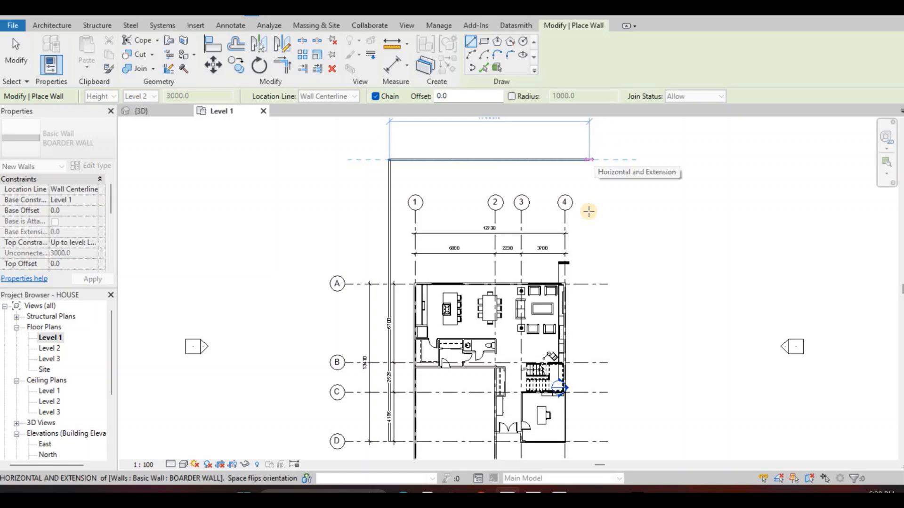
Continue the border wall 17000 mm east and 24000 mm south to grid D, and finish the wall command
middle_drag(596, 212, 590, 268)
click(585, 344)
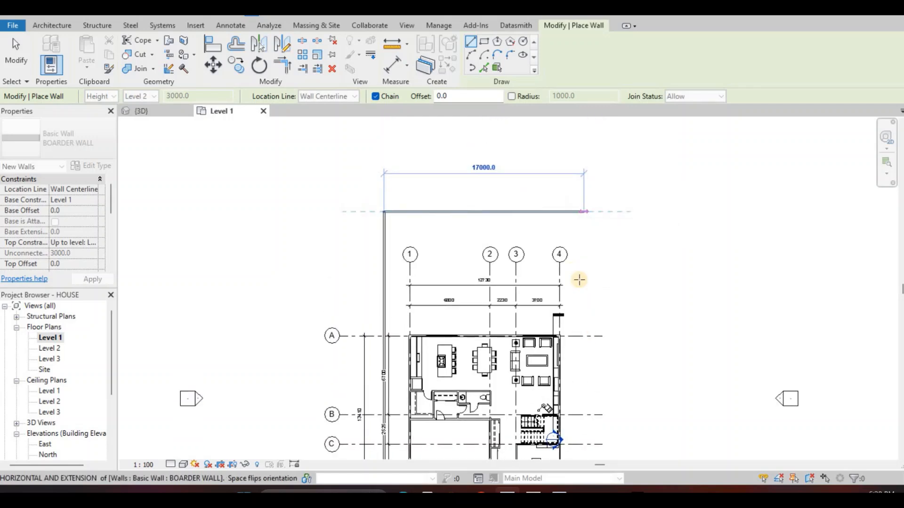
middle_drag(576, 457, 576, 313)
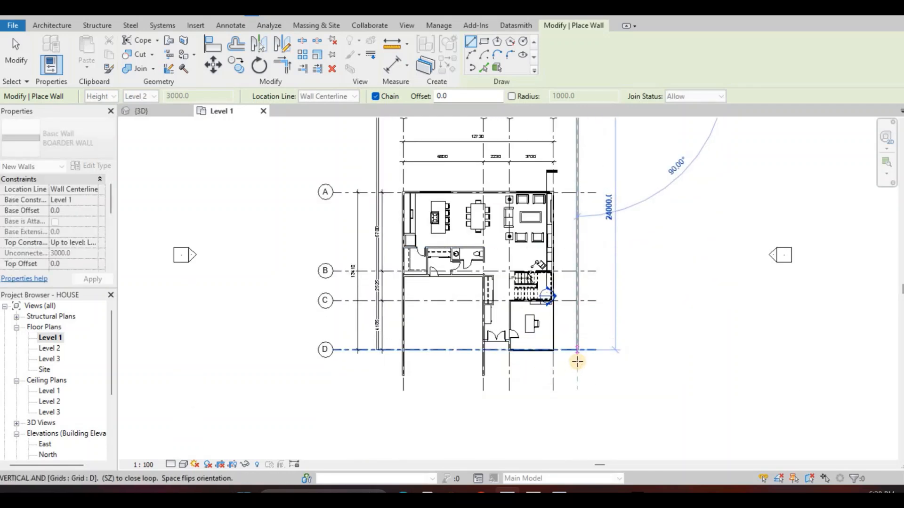
click(576, 361)
key(Escape)
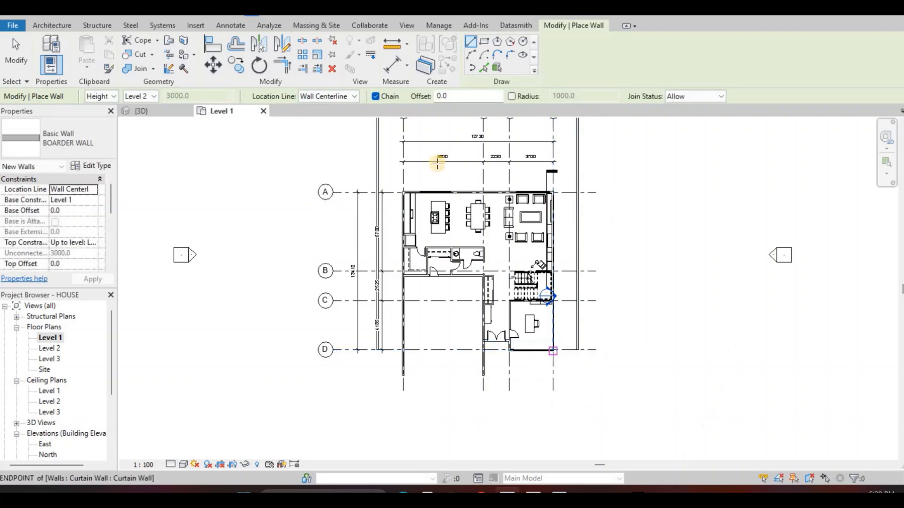
middle_drag(460, 150, 460, 184)
key(Escape)
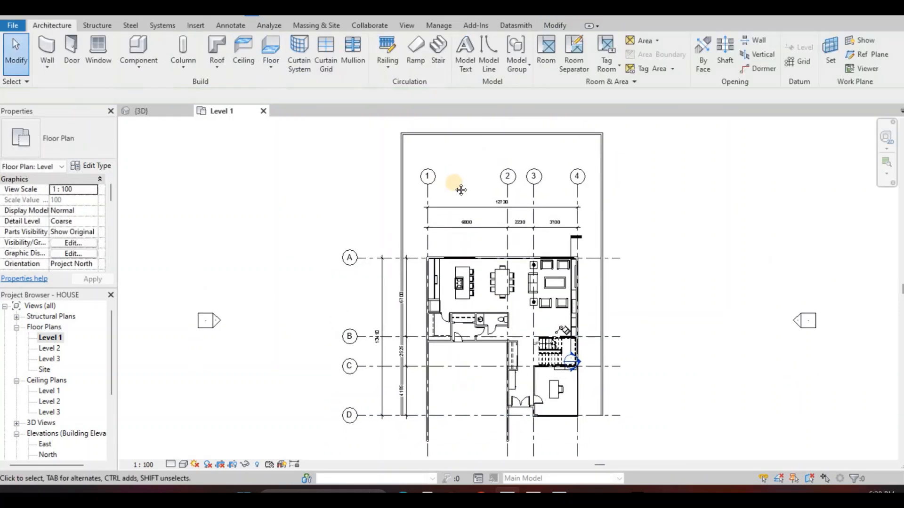
Open the South elevation view
scroll(460, 203, up, 3)
scroll(460, 222, down, 2)
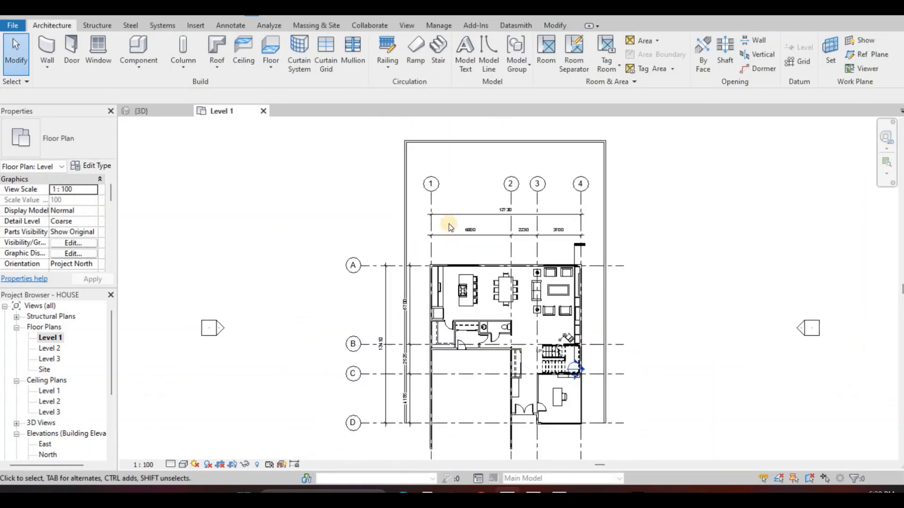
scroll(374, 316, down, 1)
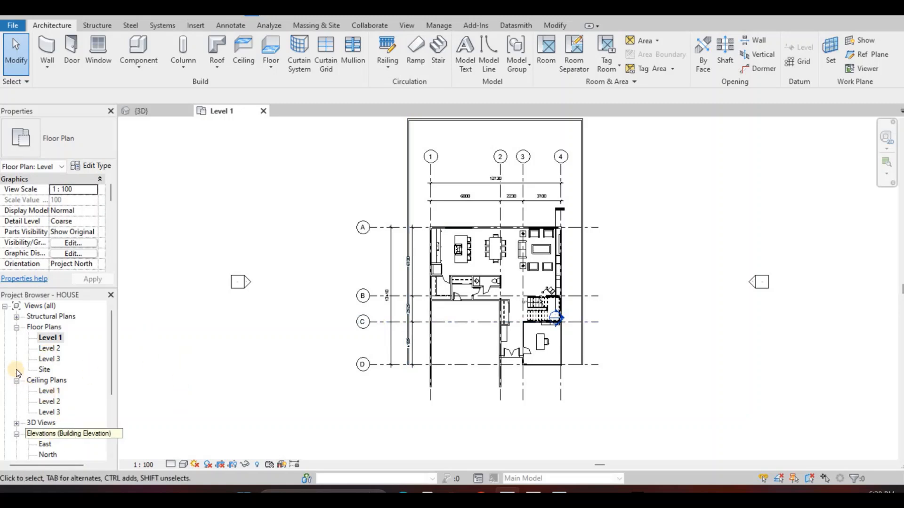
scroll(52, 414, down, 1)
scroll(50, 414, down, 1)
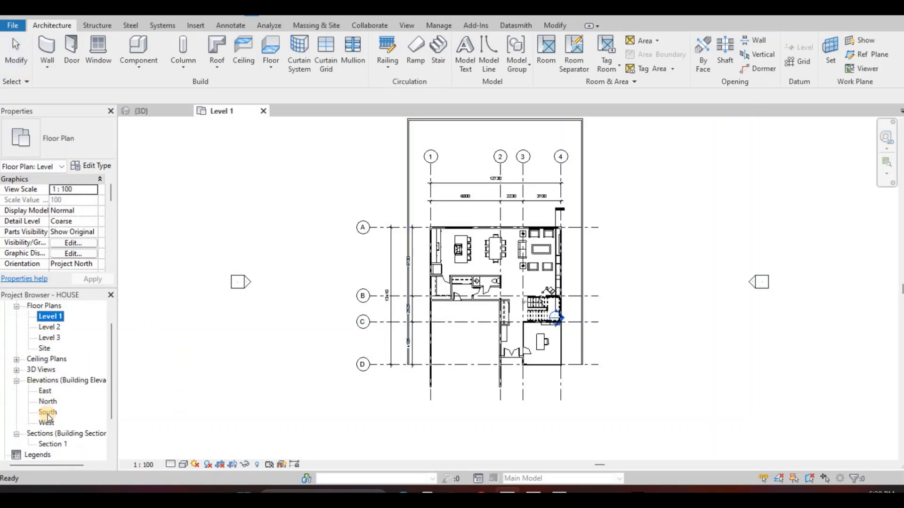
double_click(48, 412)
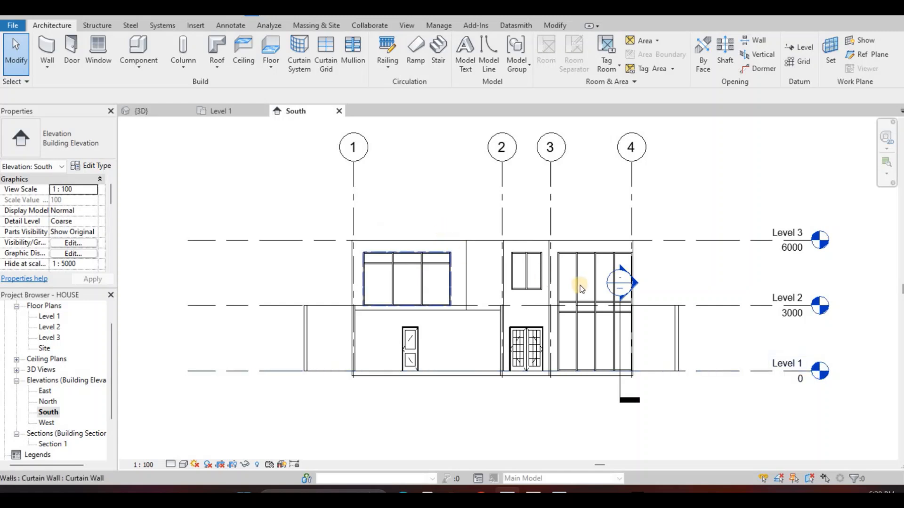
Add a level 300 mm below Level 1 across the full width of the South elevation
scroll(647, 286, up, 2)
click(660, 281)
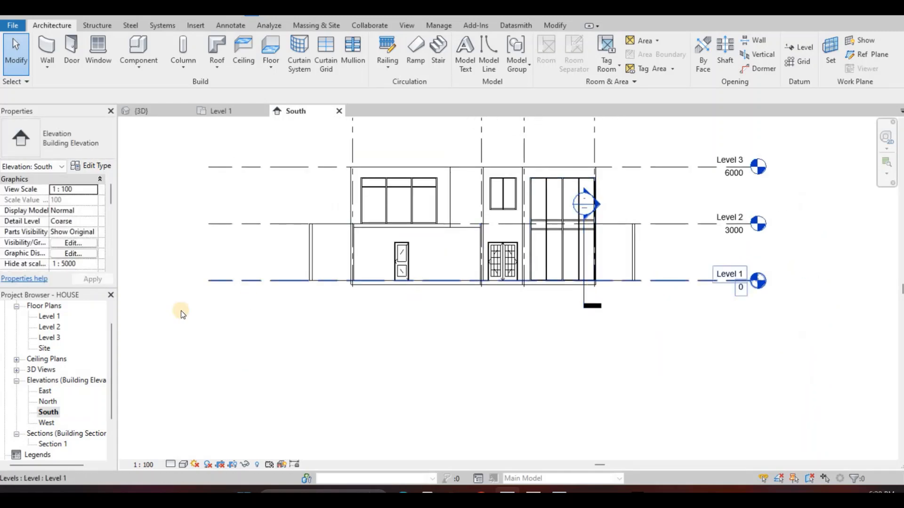
key(Escape)
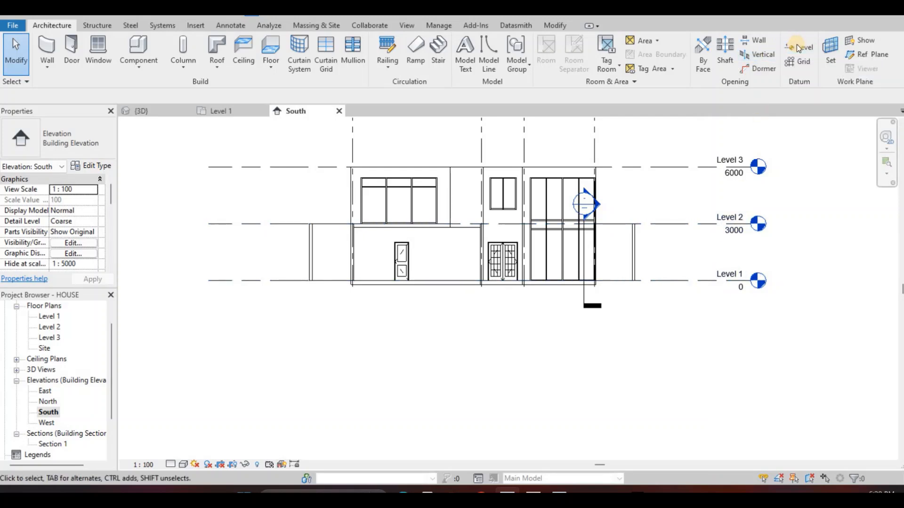
key(l)
key(l)
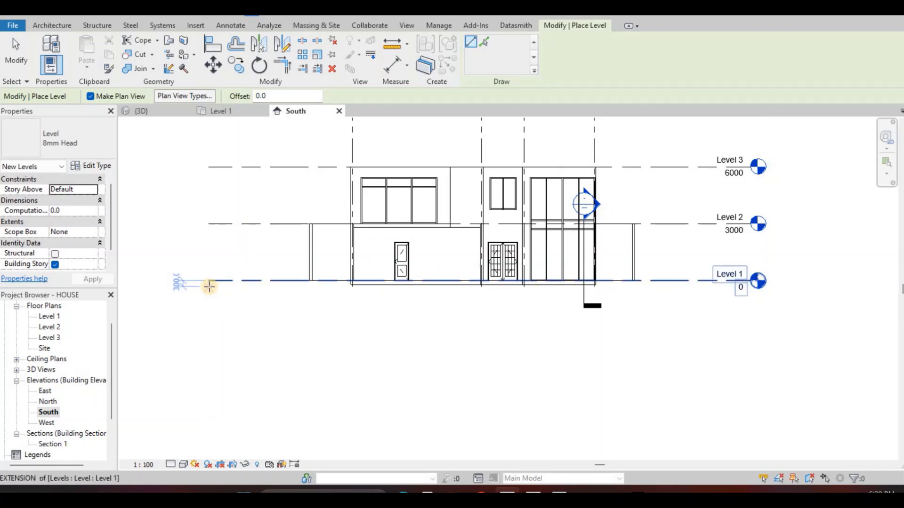
click(209, 286)
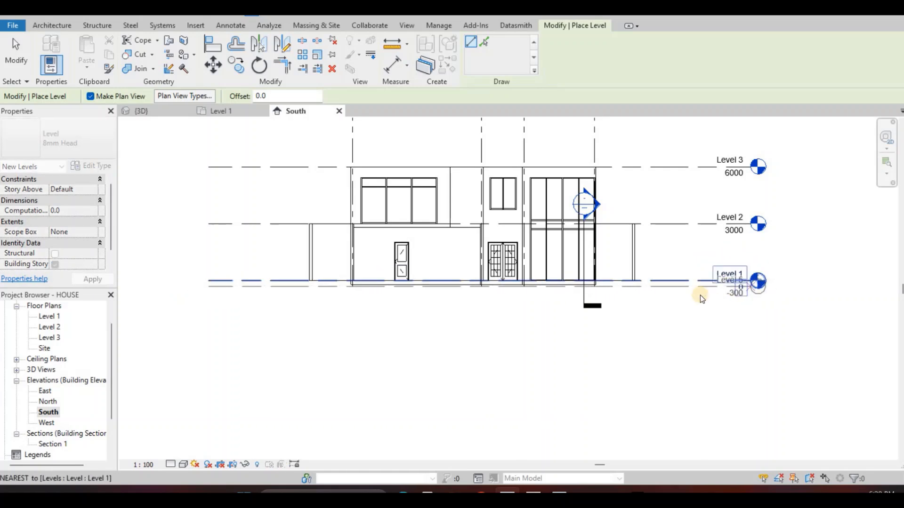
click(683, 290)
scroll(682, 287, up, 3)
key(Escape)
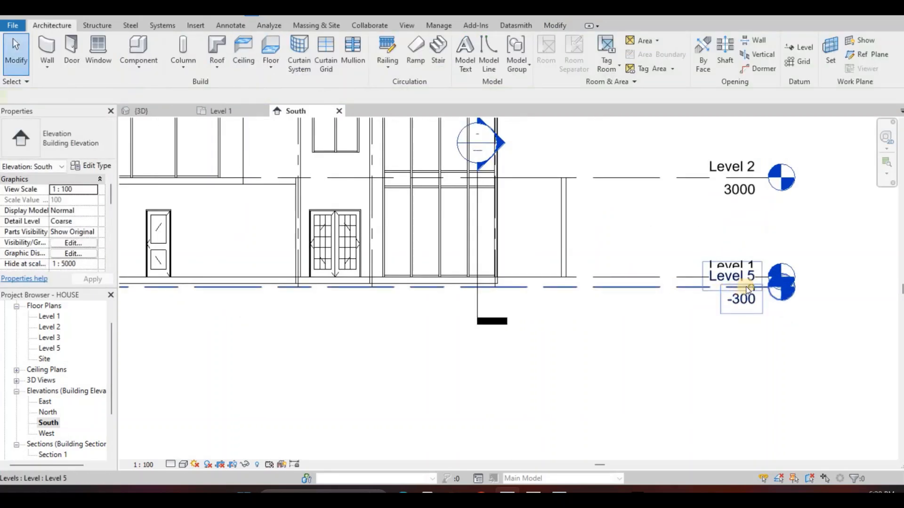
Add an elbow to the -300 level line and shift its head down clear of the Level 1 label
click(748, 289)
scroll(745, 287, up, 2)
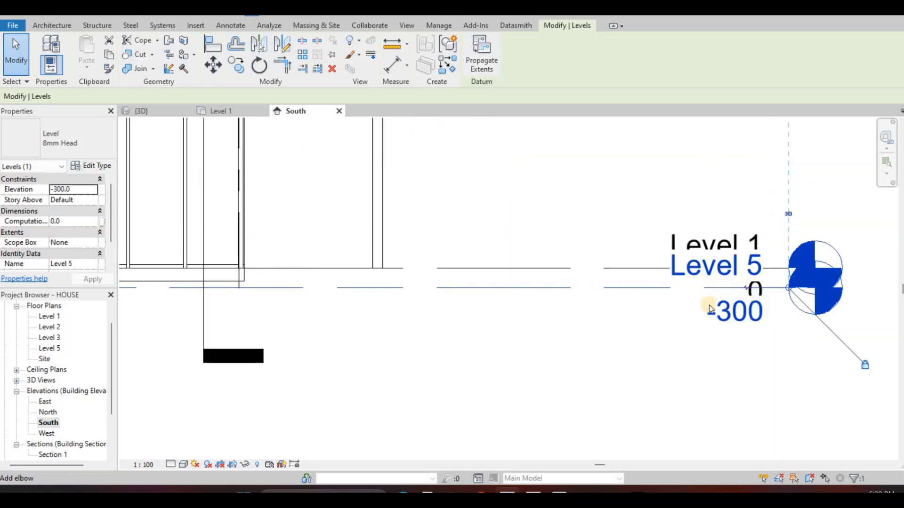
click(705, 294)
scroll(628, 309, down, 2)
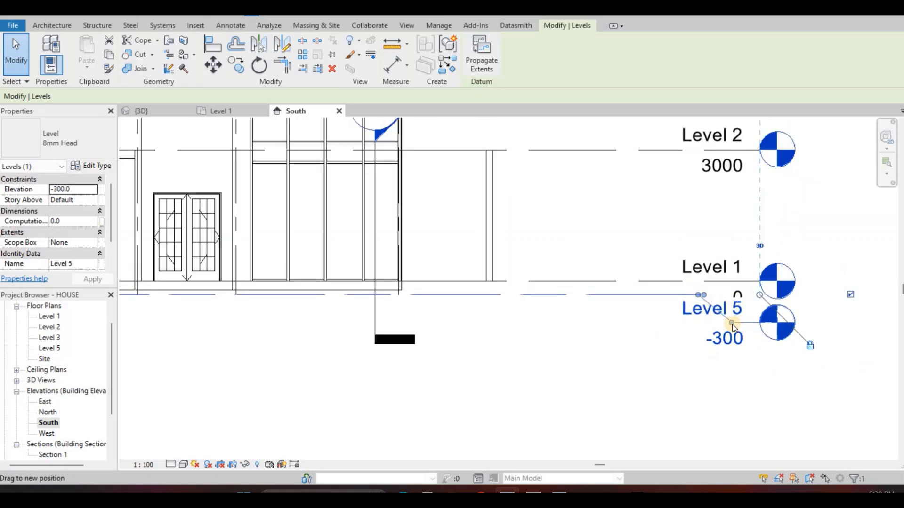
drag(651, 339, 766, 297)
middle_drag(733, 299, 751, 266)
key(Escape)
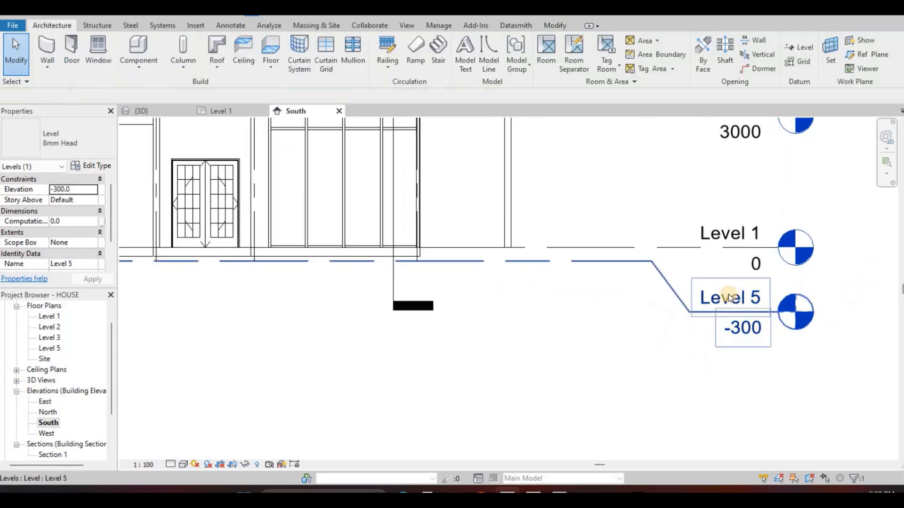
Rename the -300 level to GROUND and rename its corresponding views as well
click(717, 303)
click(719, 301)
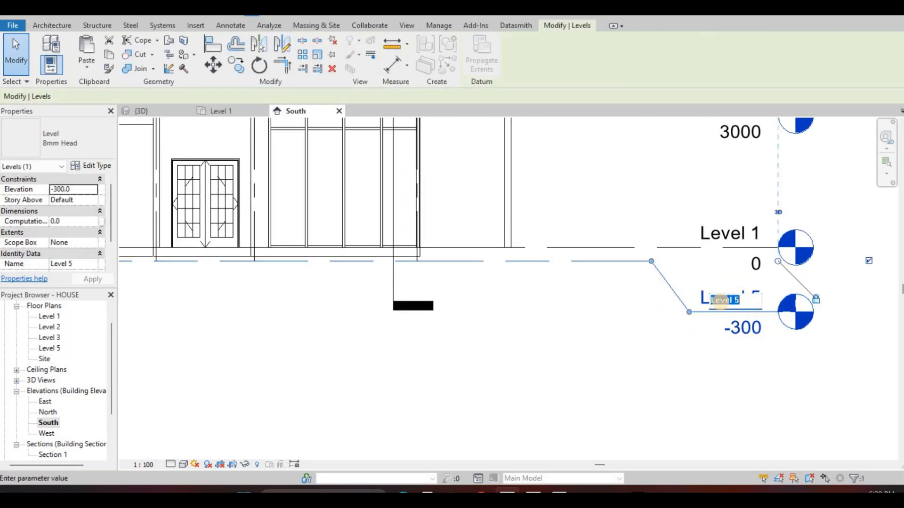
text(GROUND)
key(Return)
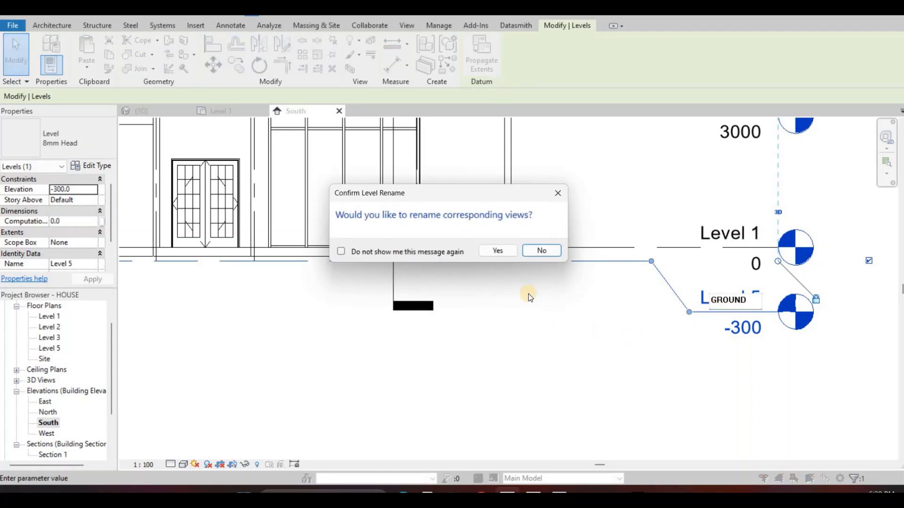
click(498, 251)
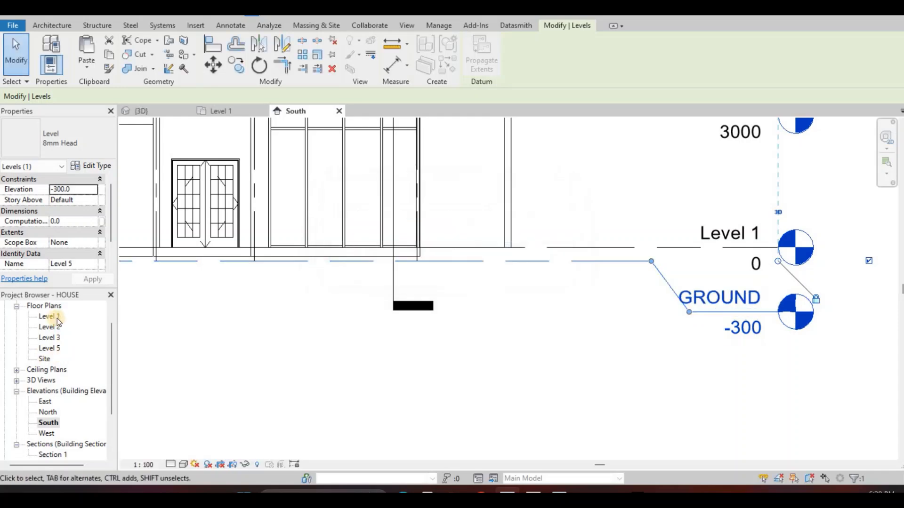
middle_drag(127, 335, 190, 321)
scroll(512, 347, down, 1)
scroll(718, 298, down, 3)
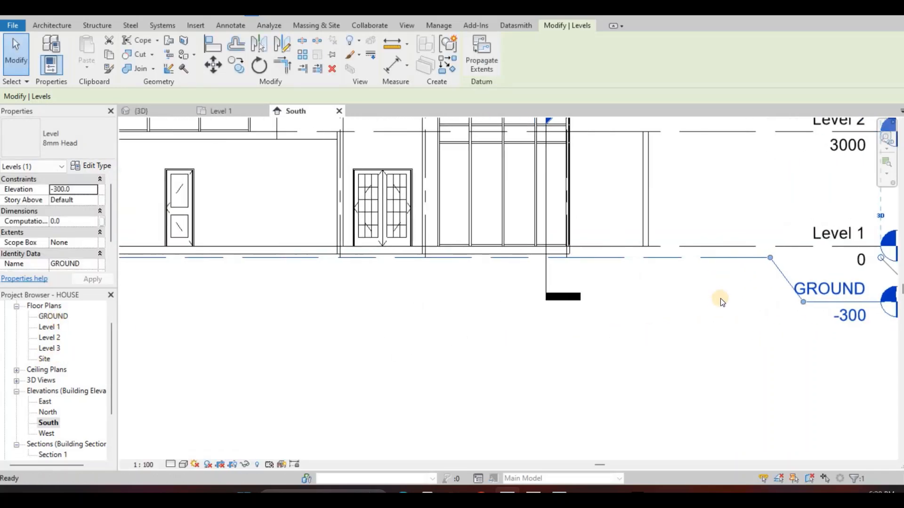
key(Escape)
click(731, 312)
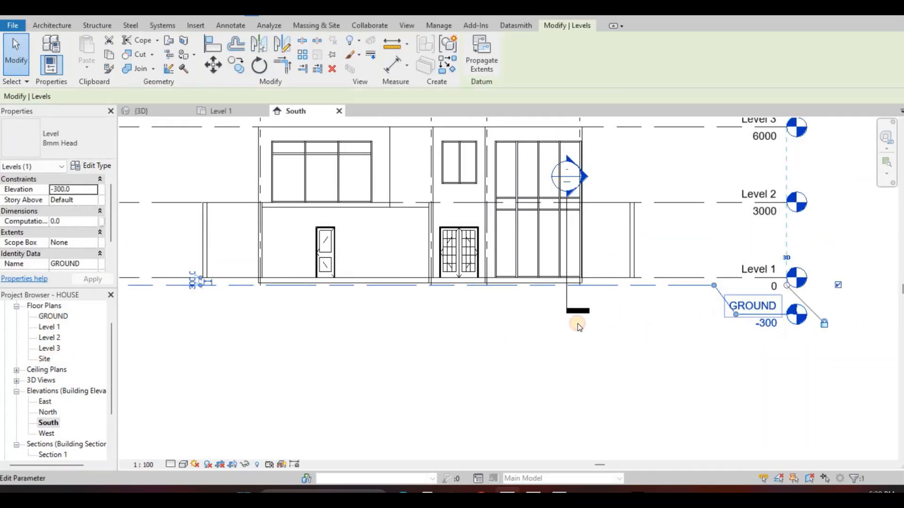
click(594, 335)
middle_drag(574, 320, 604, 320)
scroll(604, 320, down, 1)
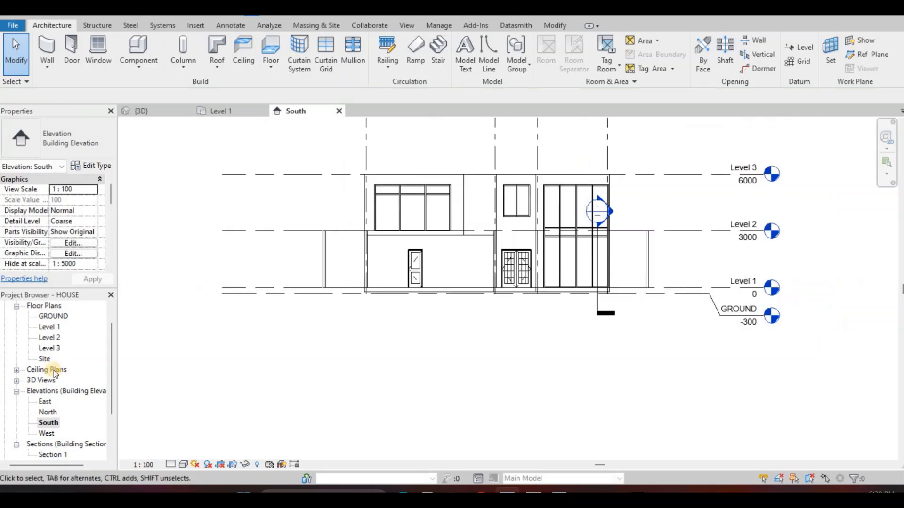
middle_drag(190, 325, 193, 327)
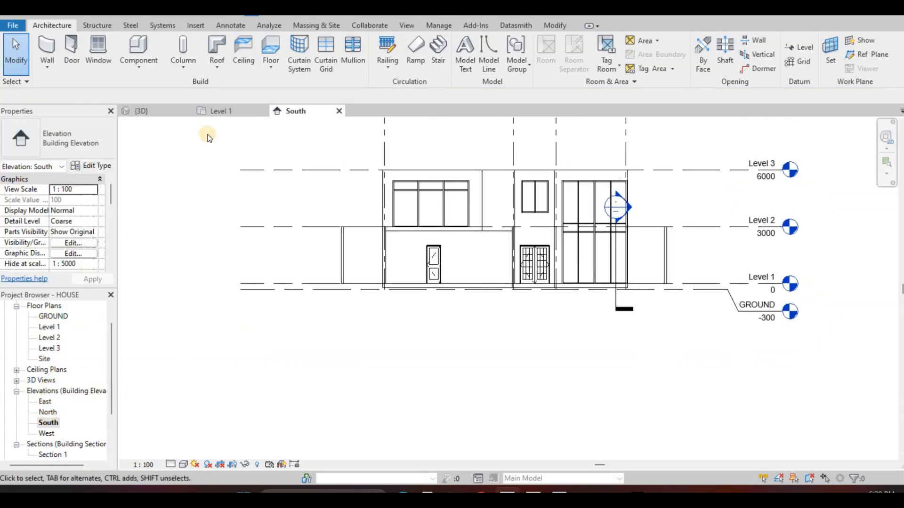
In the 3D view, set the base constraint of the whole BOARDER WALL chain to GROUND
key(ctrl+Tab)
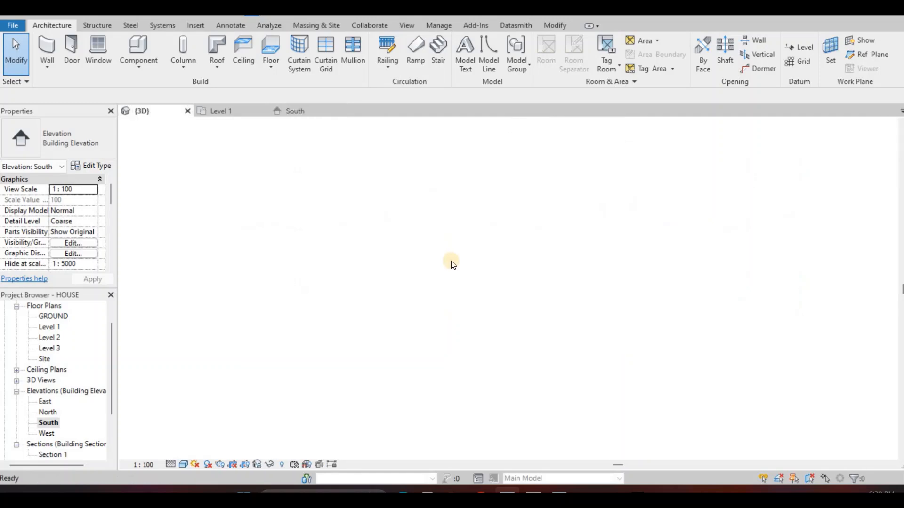
middle_drag(459, 289, 464, 239)
shift+middle_drag(377, 313, 377, 312)
key(Tab)
click(377, 313)
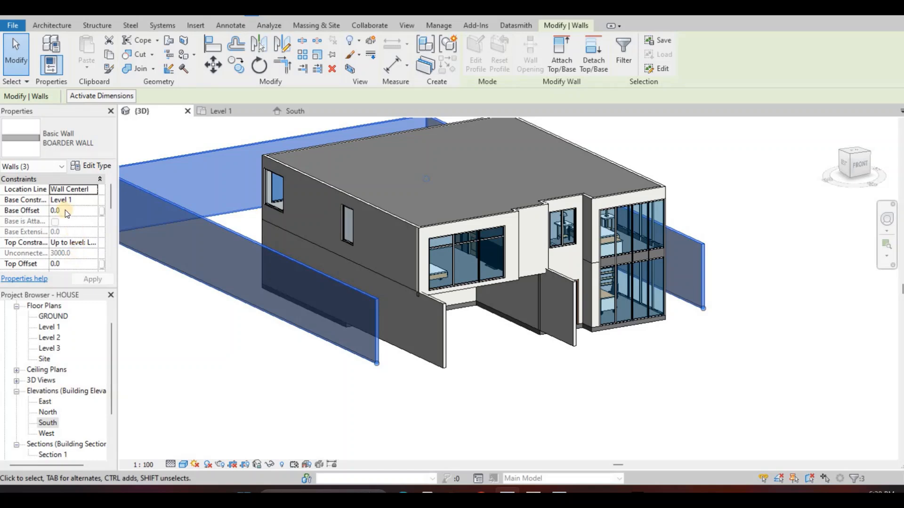
click(91, 200)
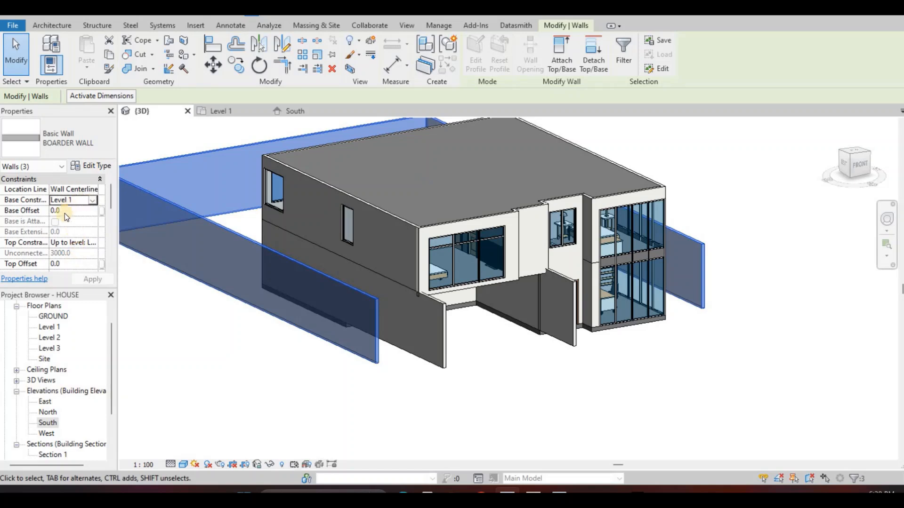
click(93, 282)
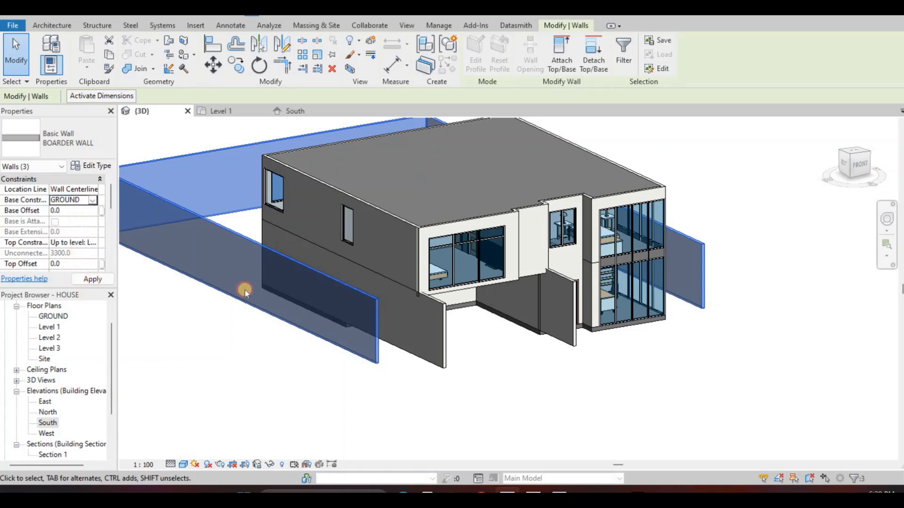
key(Escape)
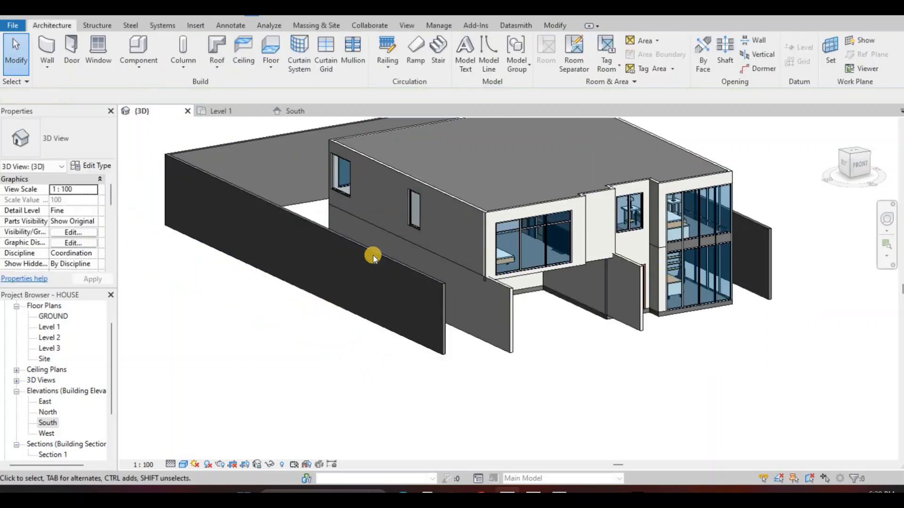
Lower the whole BOARDER WALL chain by setting its top offset to -1500
middle_drag(373, 255, 356, 254)
key(Tab)
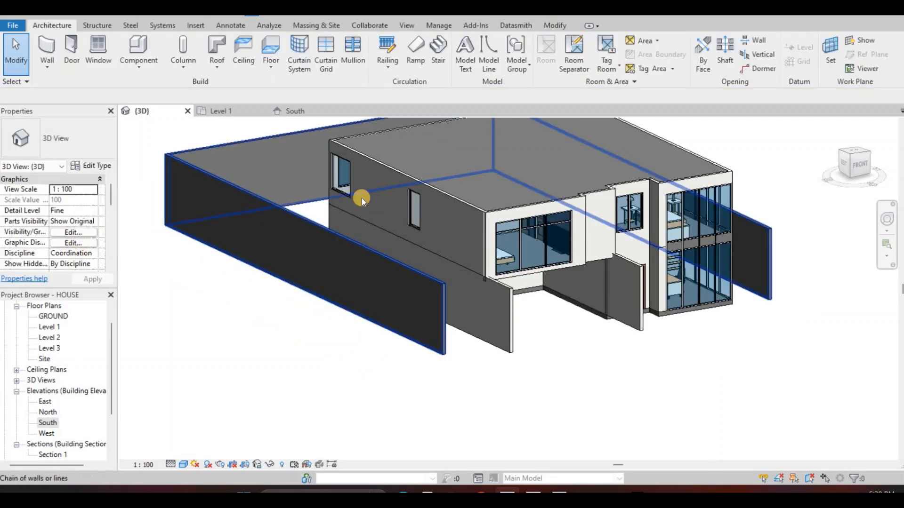
click(360, 199)
middle_drag(673, 284, 643, 316)
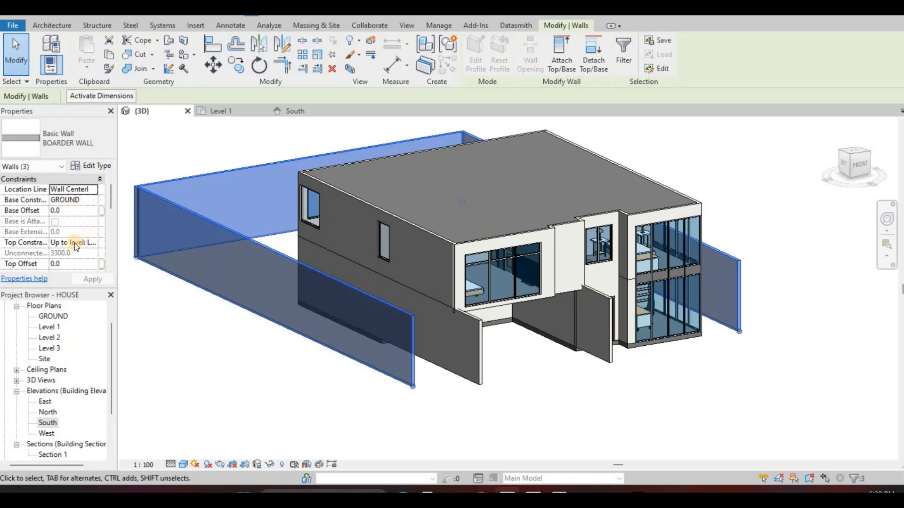
click(93, 242)
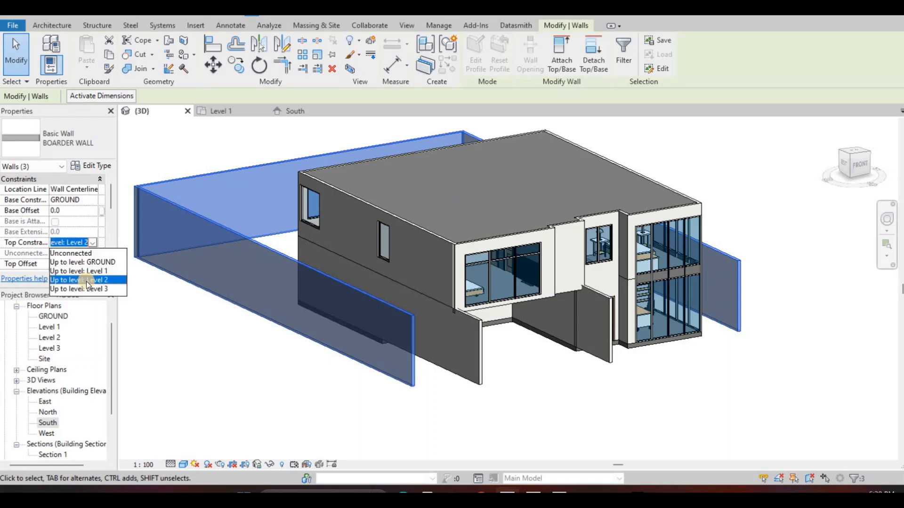
click(68, 262)
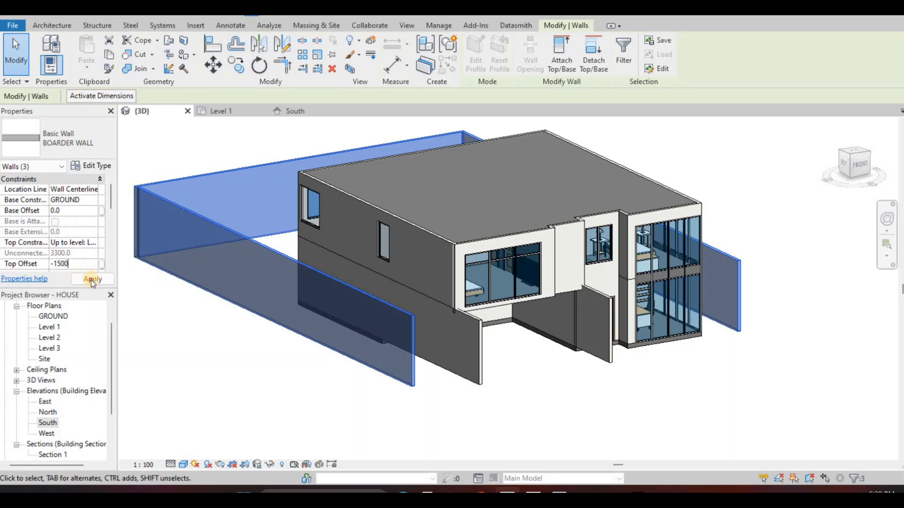
click(92, 279)
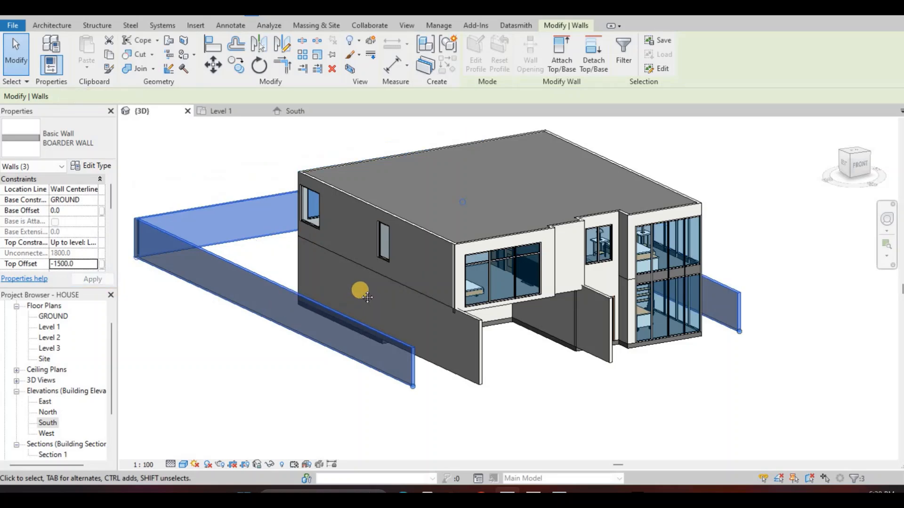
key(Escape)
Select the chain of ground-floor walls including the projecting left side wall and set their base constraint to GROUND
shift+middle_drag(316, 246, 410, 300)
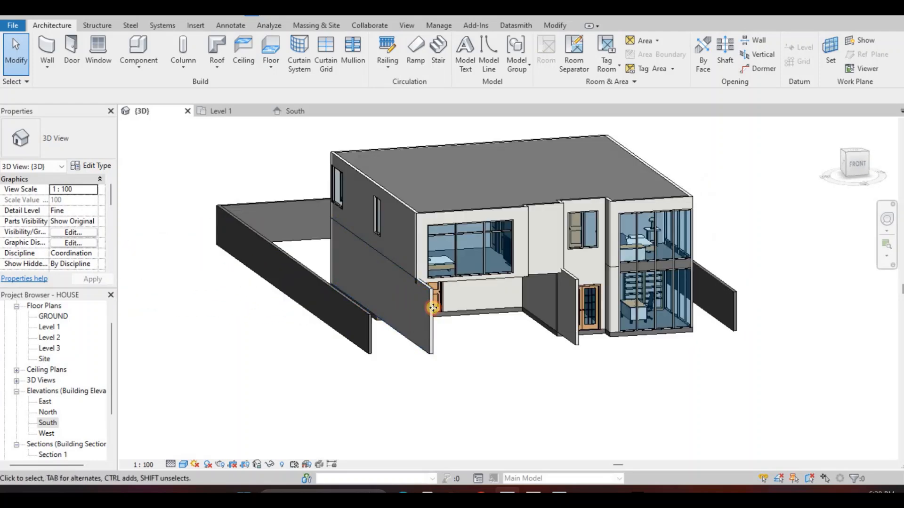
key(Tab)
click(558, 304)
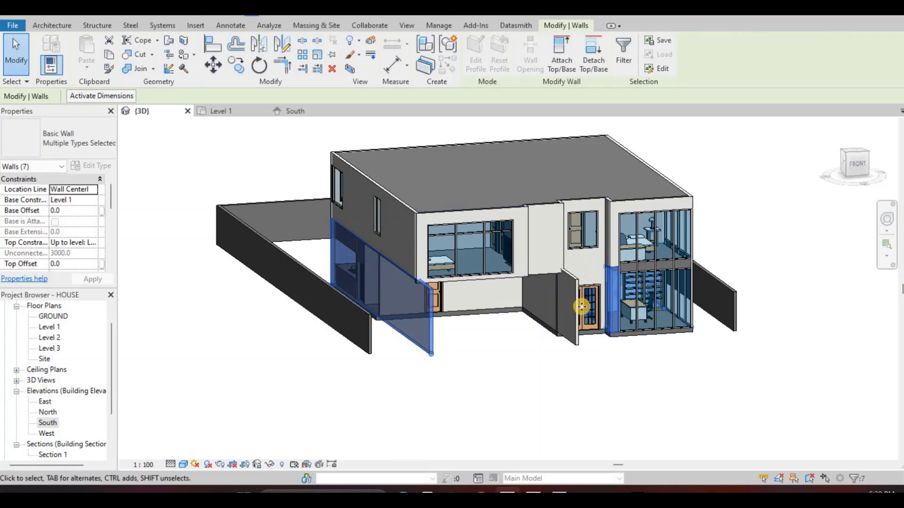
middle_drag(504, 355, 428, 363)
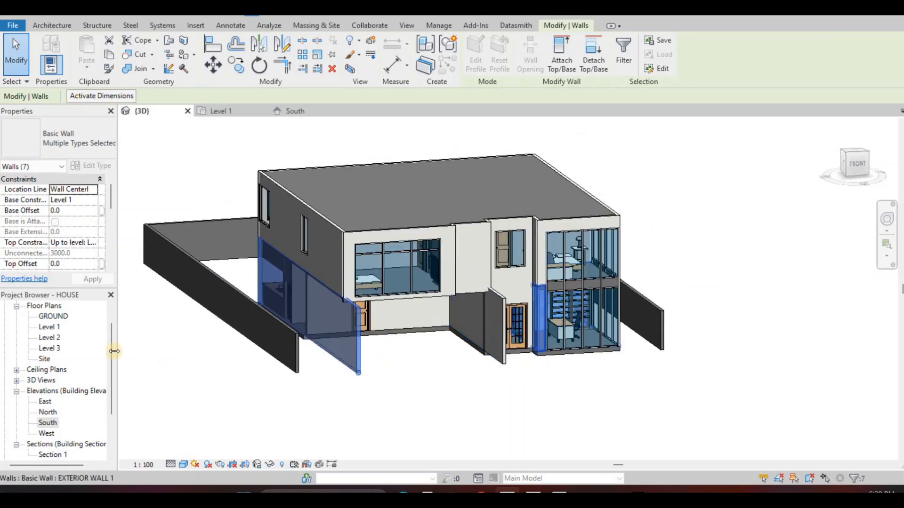
click(94, 242)
click(93, 243)
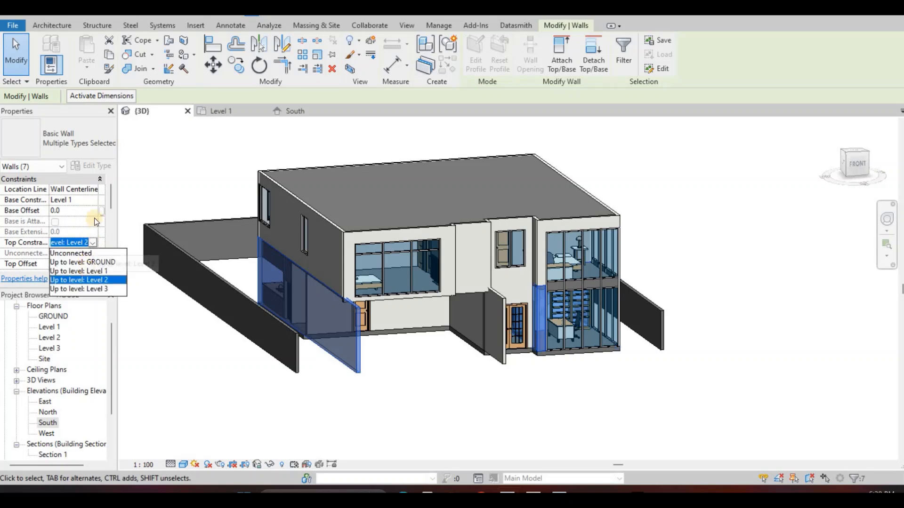
click(94, 200)
click(93, 200)
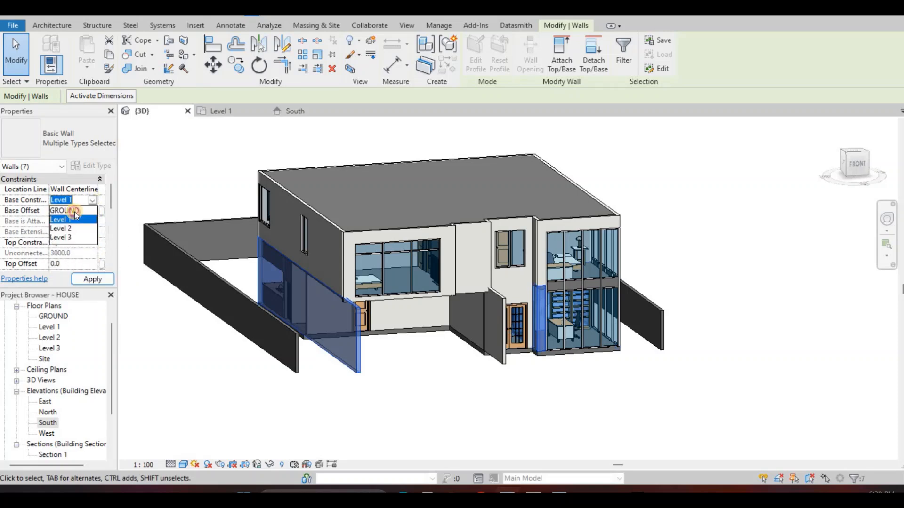
click(74, 212)
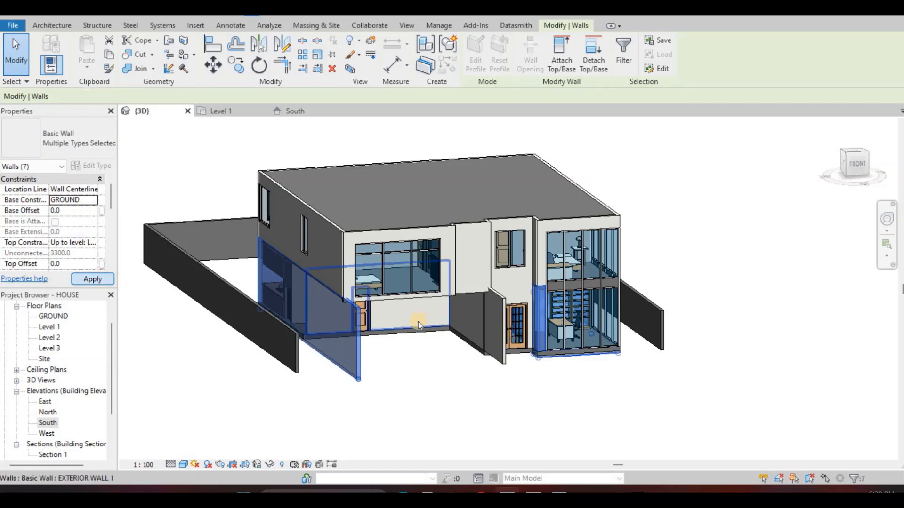
key(Escape)
Select the five remaining front exterior walls around the garage recess, double-door entrance and glazed office, and set their base constraint to GROUND
click(470, 324)
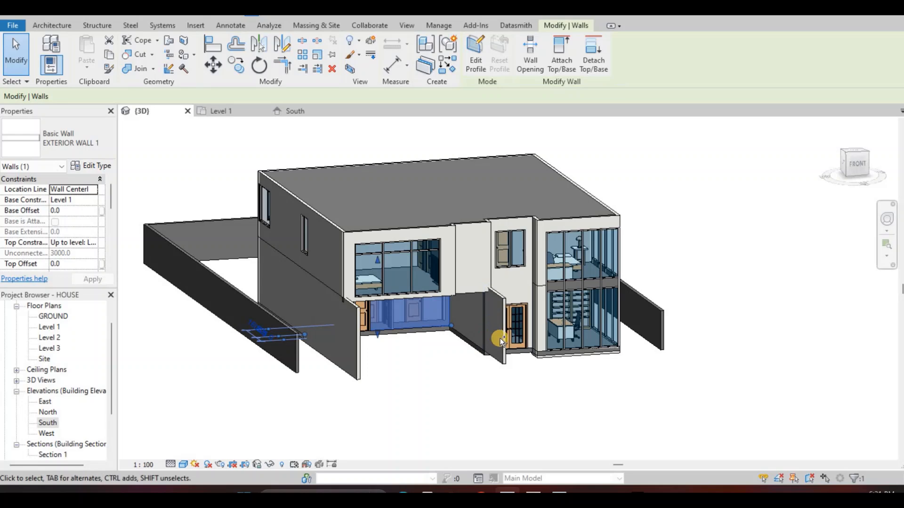
ctrl+click(518, 290)
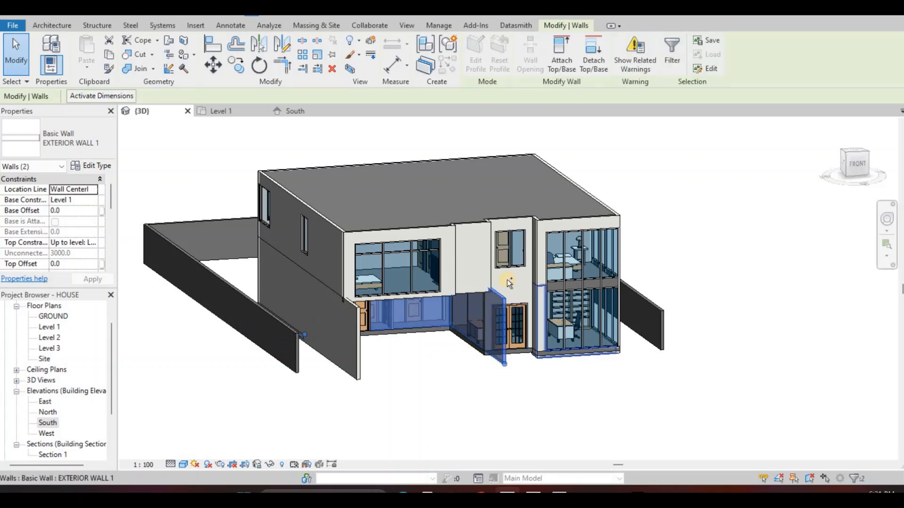
scroll(508, 278, up, 2)
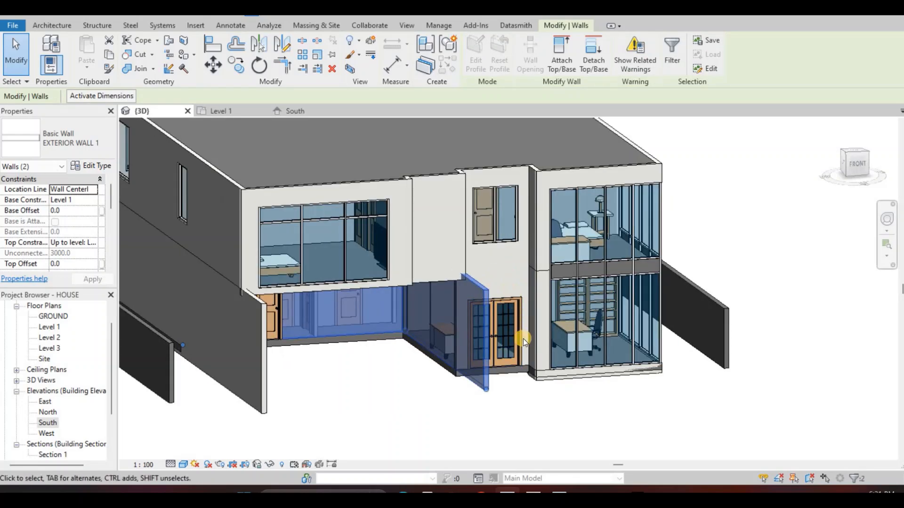
scroll(530, 359, up, 3)
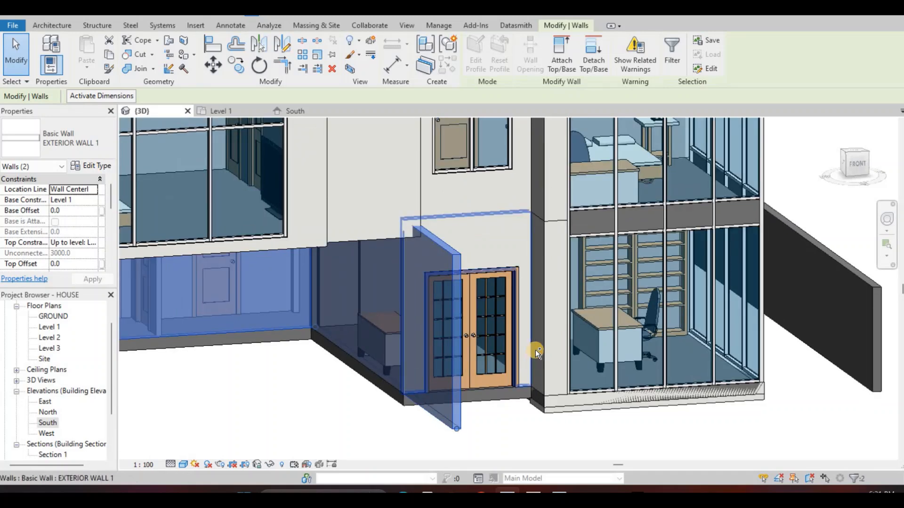
ctrl+click(537, 348)
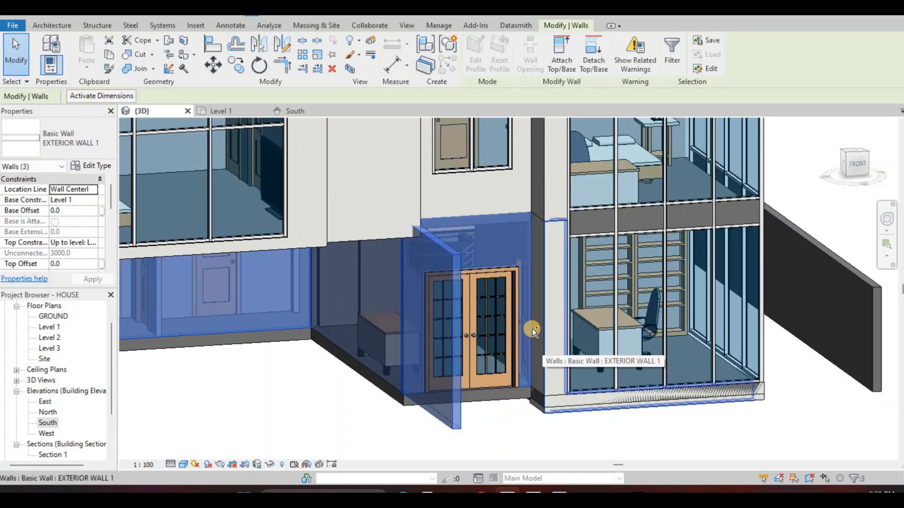
ctrl+click(532, 329)
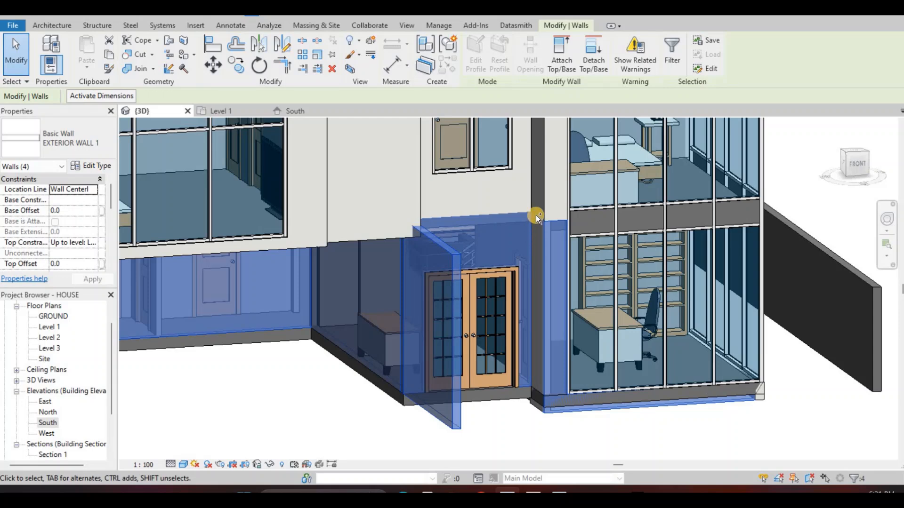
scroll(538, 212, up, 2)
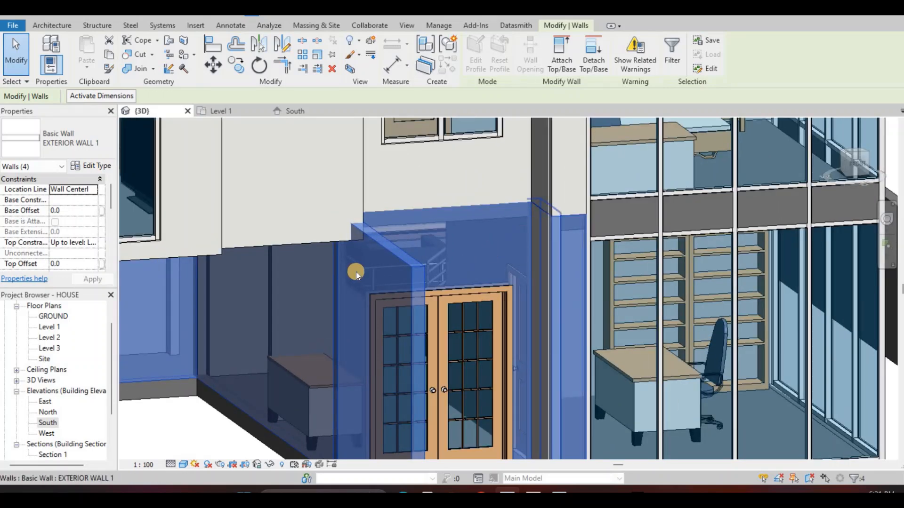
scroll(355, 272, down, 3)
ctrl+click(247, 266)
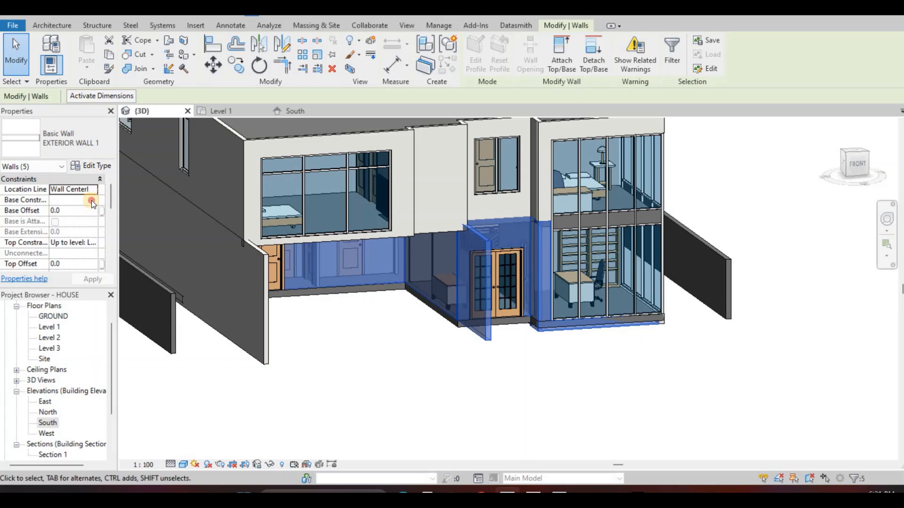
click(74, 202)
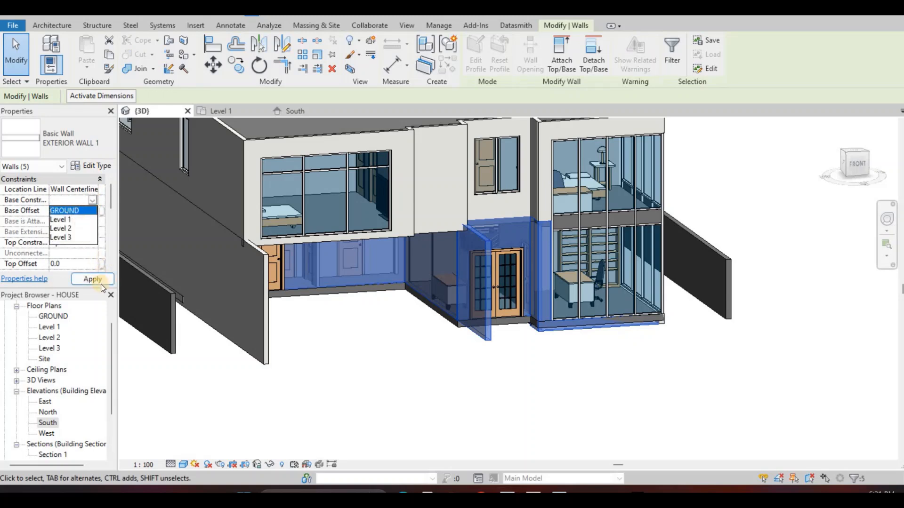
click(133, 282)
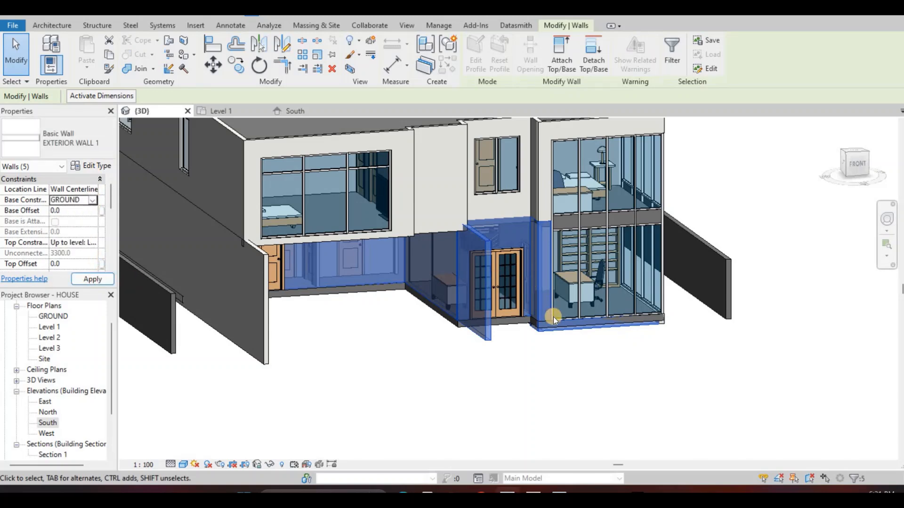
click(455, 363)
Start editing the boundary of the Level 1 floor slab and switch to the Level 1 plan
shift+middle_drag(483, 354, 495, 404)
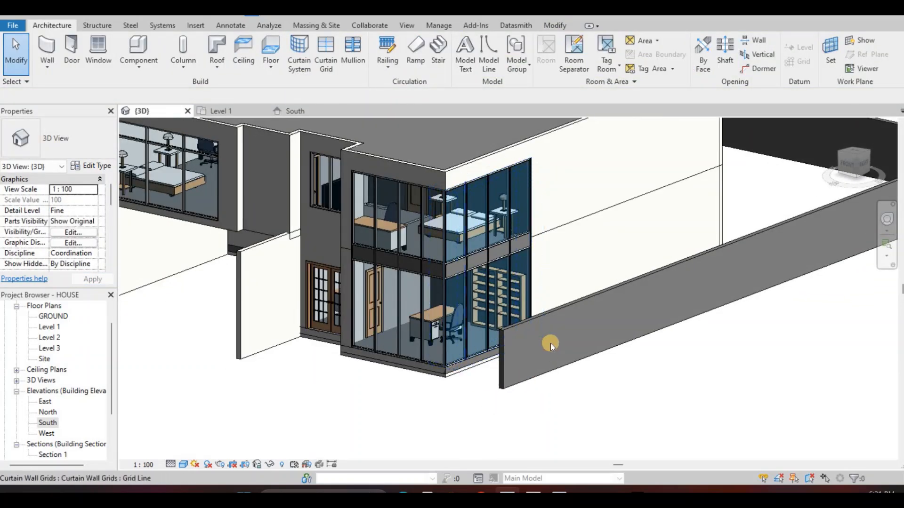
shift+middle_drag(550, 343, 549, 270)
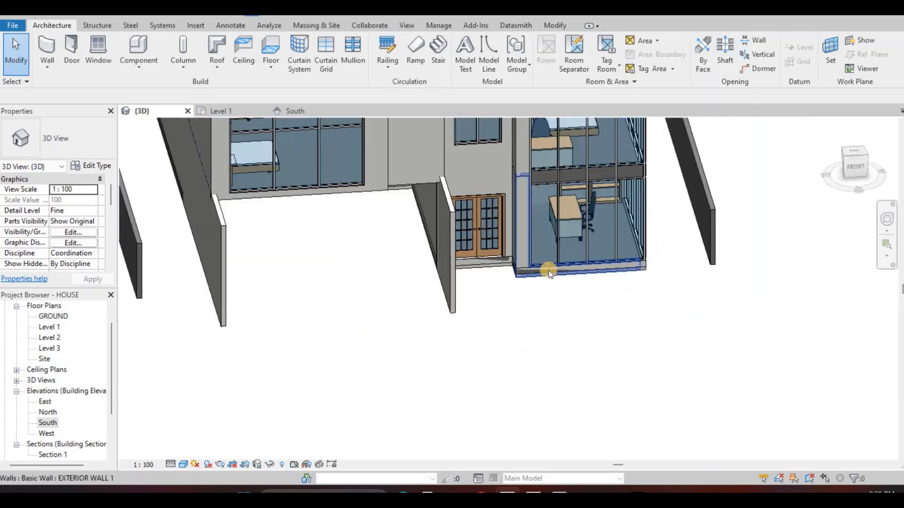
scroll(549, 270, up, 1)
click(500, 275)
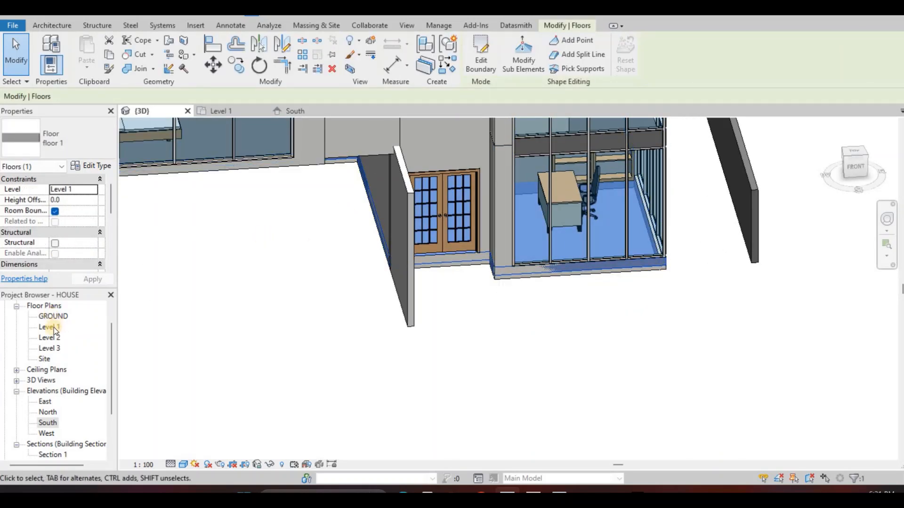
click(480, 61)
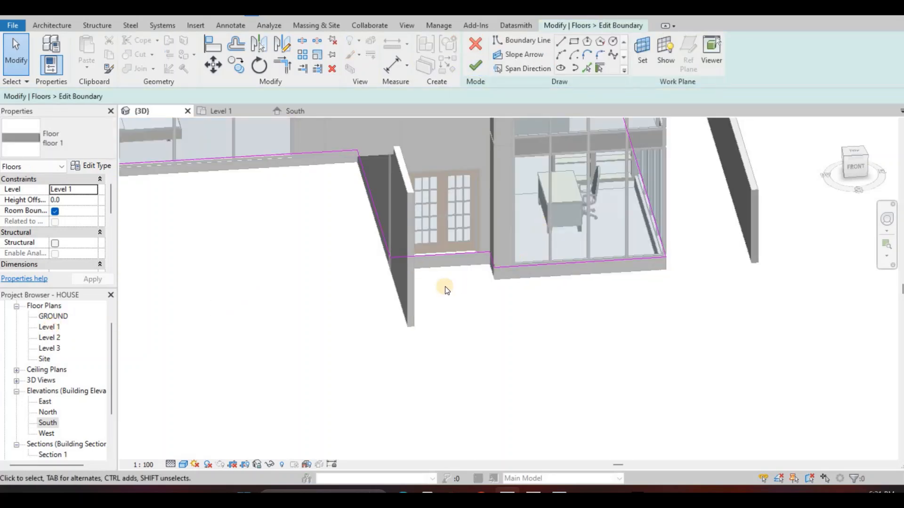
key(ctrl+Tab)
Move the slab boundary lines along the garage's back wall and the house's left side wall to the walls' inner faces
scroll(414, 339, up, 5)
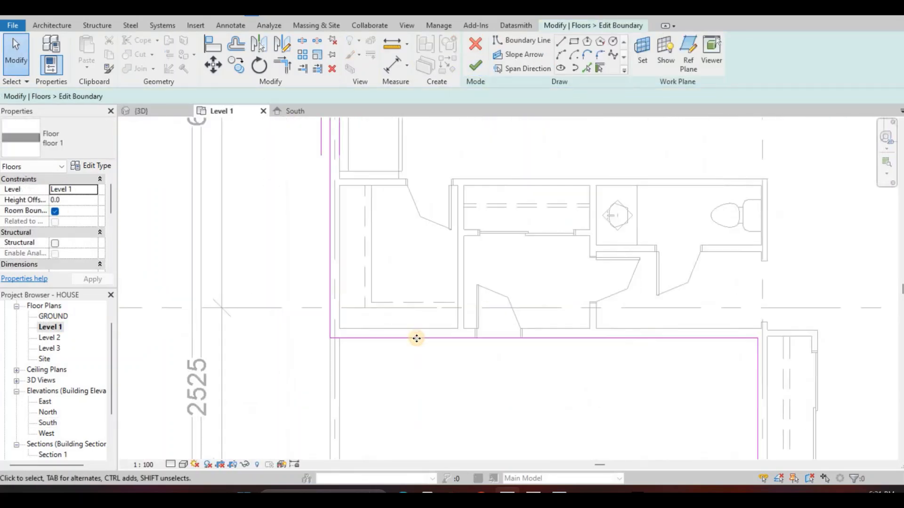
drag(416, 339, 416, 303)
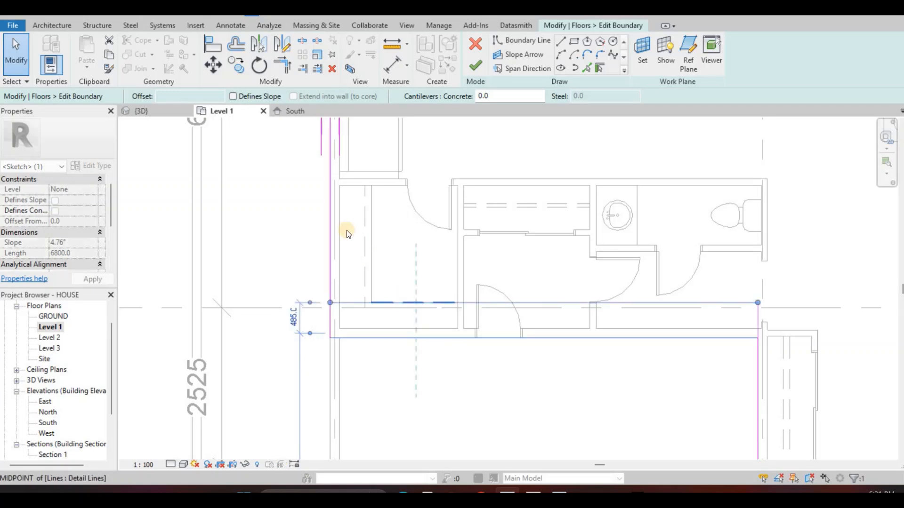
drag(346, 233, 367, 297)
click(330, 220)
scroll(361, 126, down, 5)
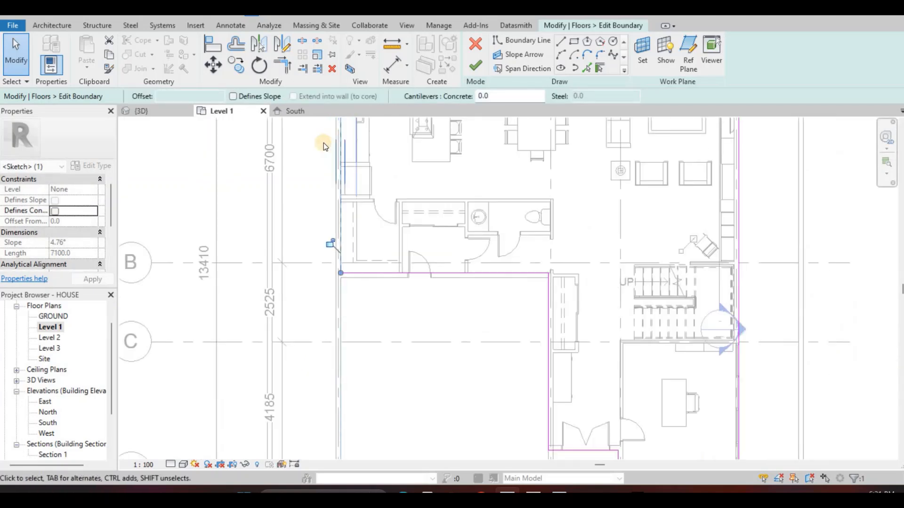
middle_drag(323, 142, 291, 229)
Move the slab boundary lines along the rear wall and the right side wall to the walls' inner faces
scroll(321, 142, up, 4)
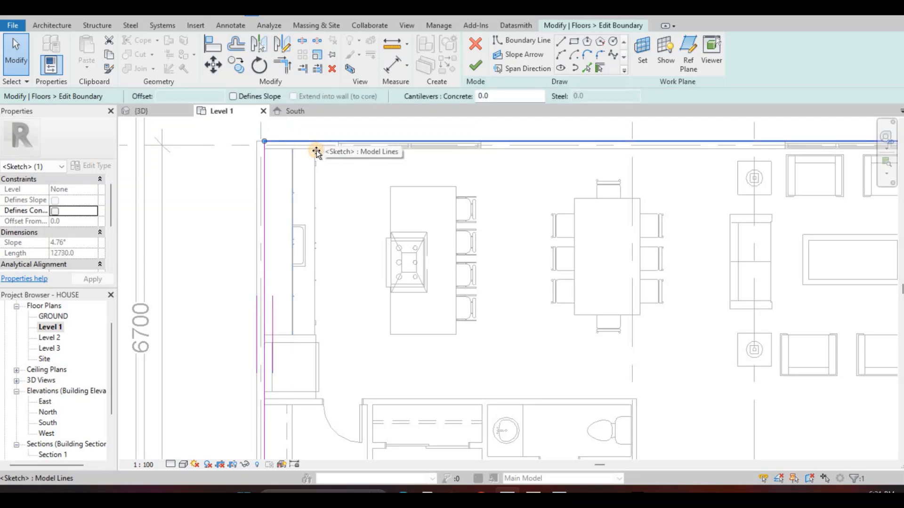
drag(317, 151, 482, 169)
click(499, 168)
scroll(511, 165, down, 3)
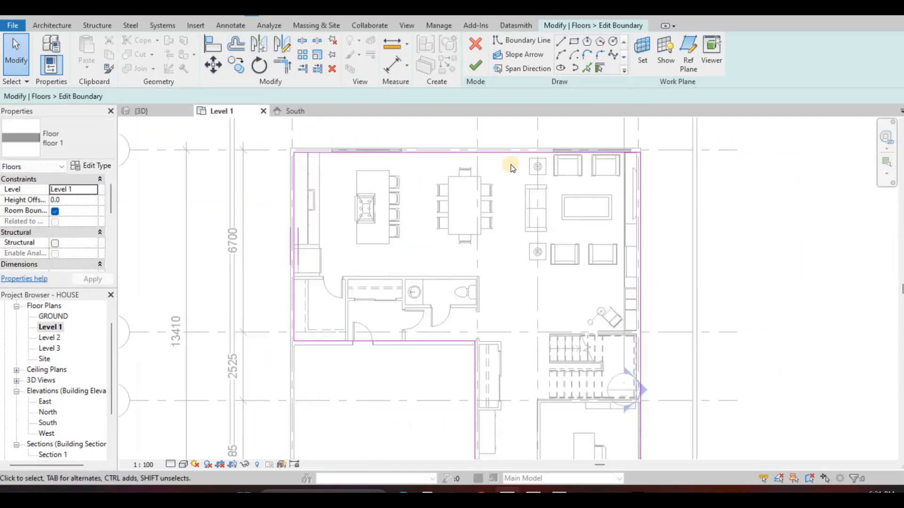
scroll(512, 168, up, 6)
click(510, 169)
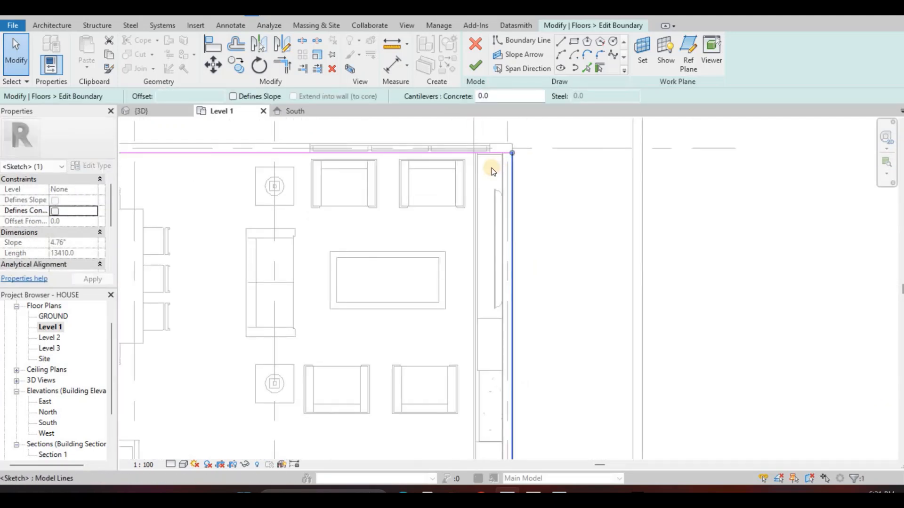
drag(492, 170, 500, 337)
scroll(497, 348, down, 3)
middle_drag(473, 444, 467, 380)
scroll(471, 377, down, 2)
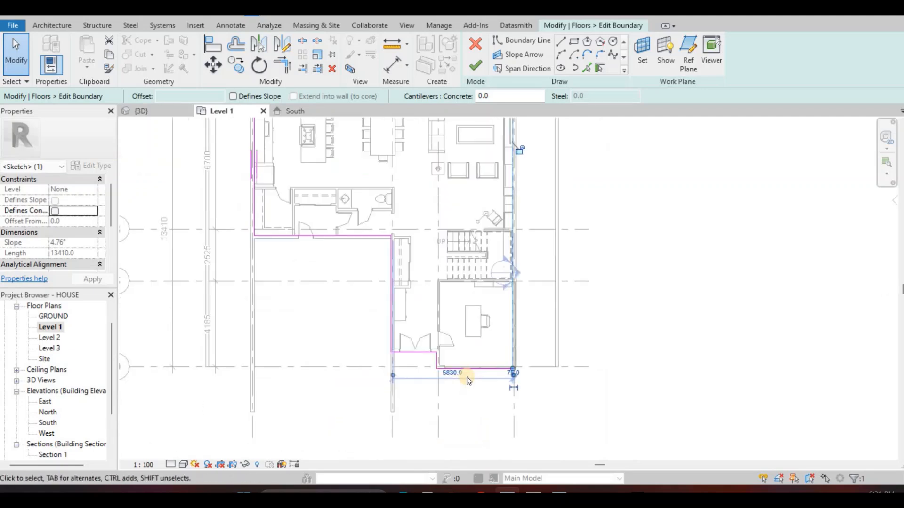
Move the slab boundary lines along the office's front wall and its short return beside the entrance to the inner wall faces
scroll(485, 368, up, 4)
click(498, 378)
scroll(494, 362, up, 2)
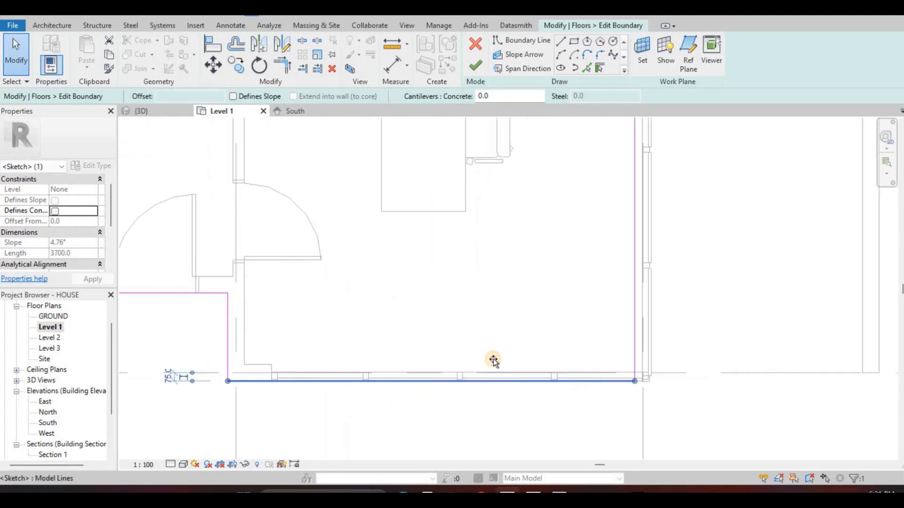
drag(450, 341, 374, 333)
middle_drag(288, 319, 387, 329)
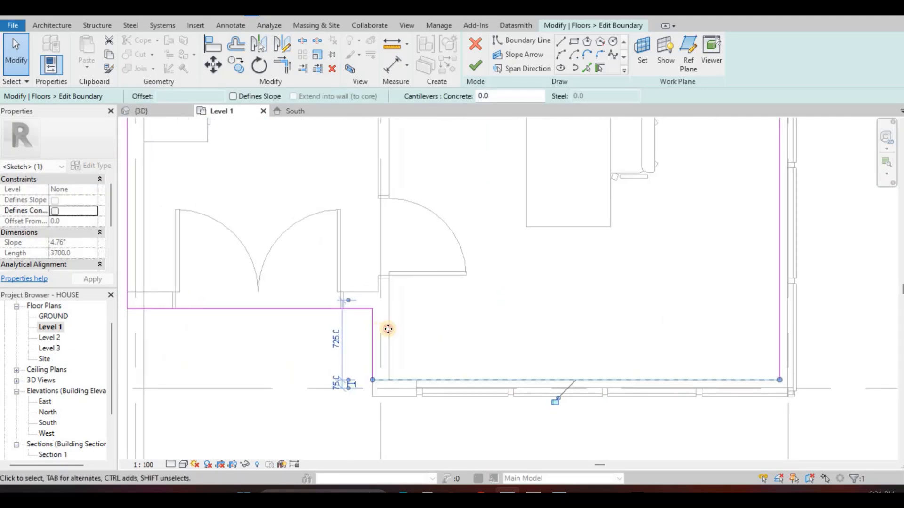
click(392, 329)
mouse_move(373, 329)
mouse_down()
mouse_move(399, 329)
mouse_move(389, 328)
mouse_up()
Move the slab boundary lines at the double-door entrance and the garage's side wall to the inner faces, and finish the boundary edit
middle_drag(348, 297, 527, 306)
click(357, 317)
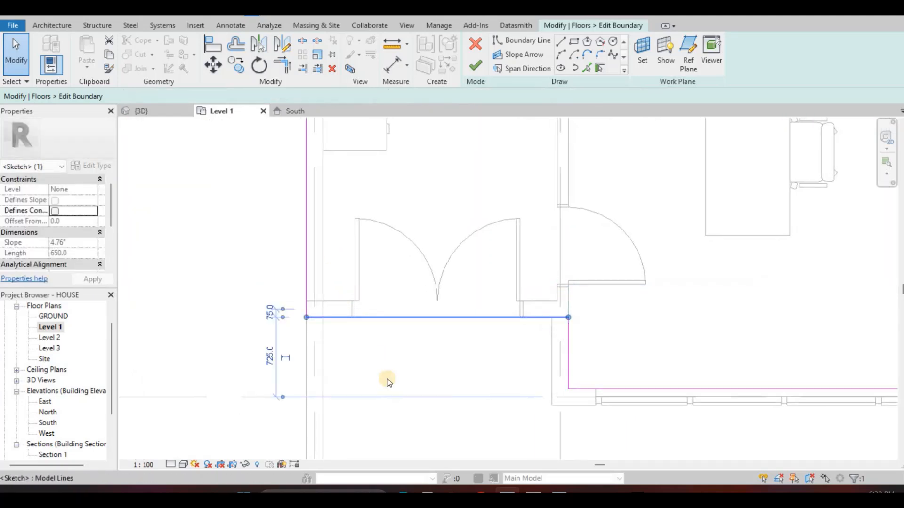
drag(361, 317, 359, 299)
middle_drag(361, 291, 363, 297)
scroll(363, 296, down, 1)
middle_drag(361, 185, 404, 295)
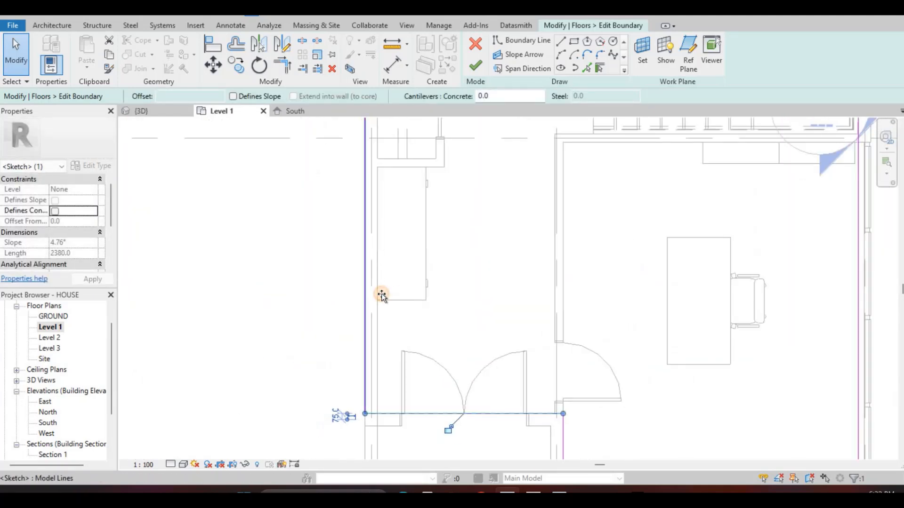
drag(365, 292, 377, 292)
scroll(389, 284, down, 5)
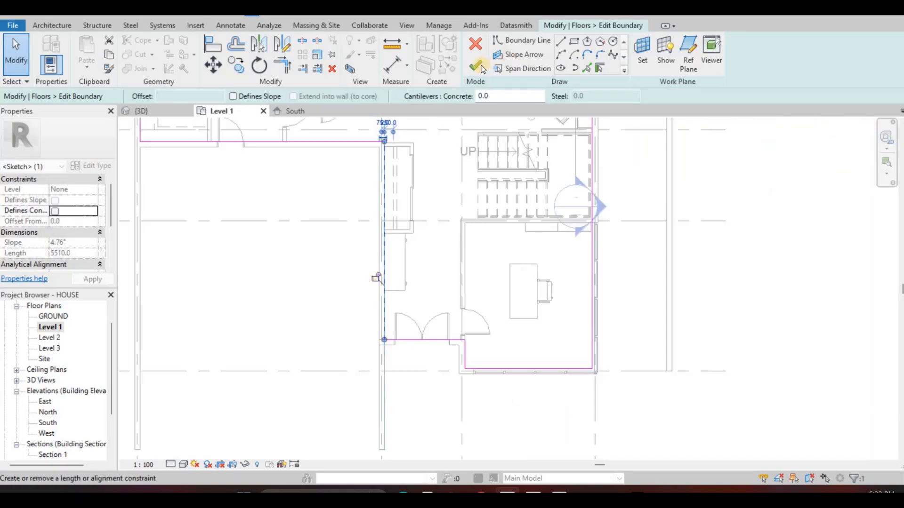
middle_drag(389, 284, 409, 334)
click(477, 67)
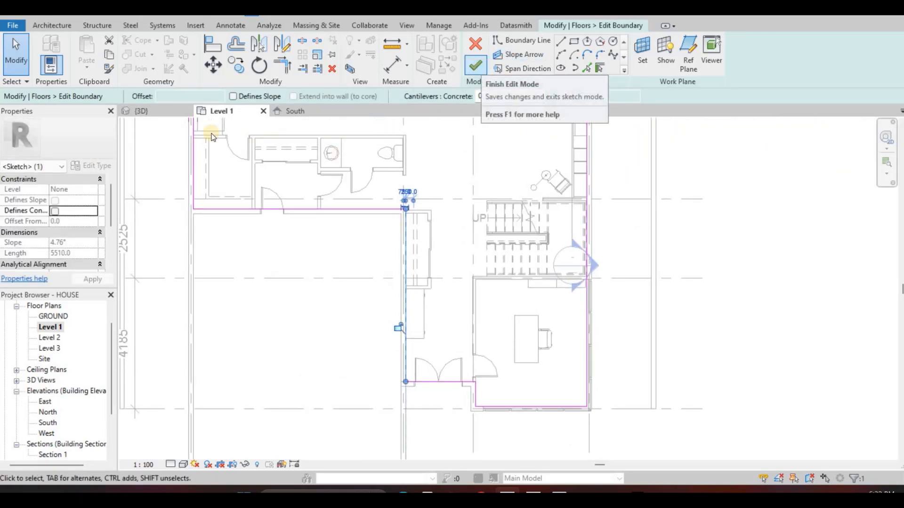
Return to the 3D view and examine the base of the front walls around the entrance, office and garage recess
click(161, 114)
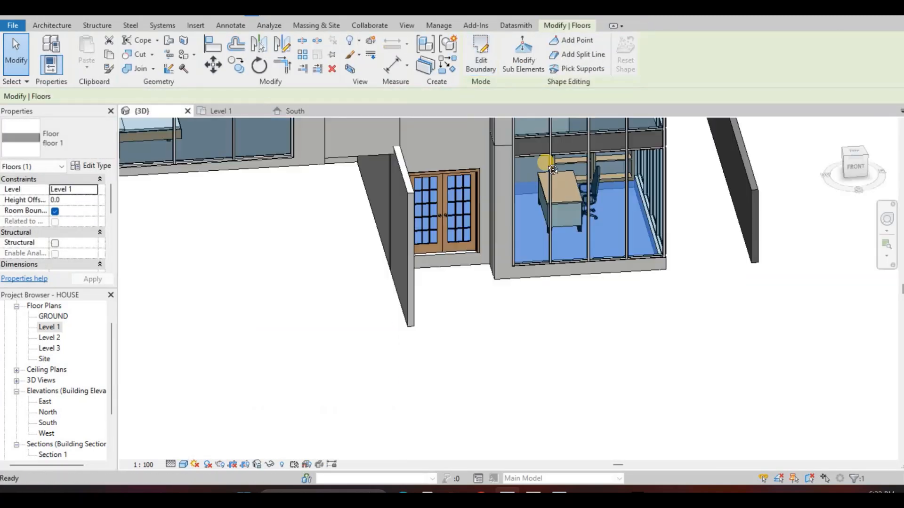
shift+middle_drag(452, 121, 529, 253)
scroll(529, 254, up, 3)
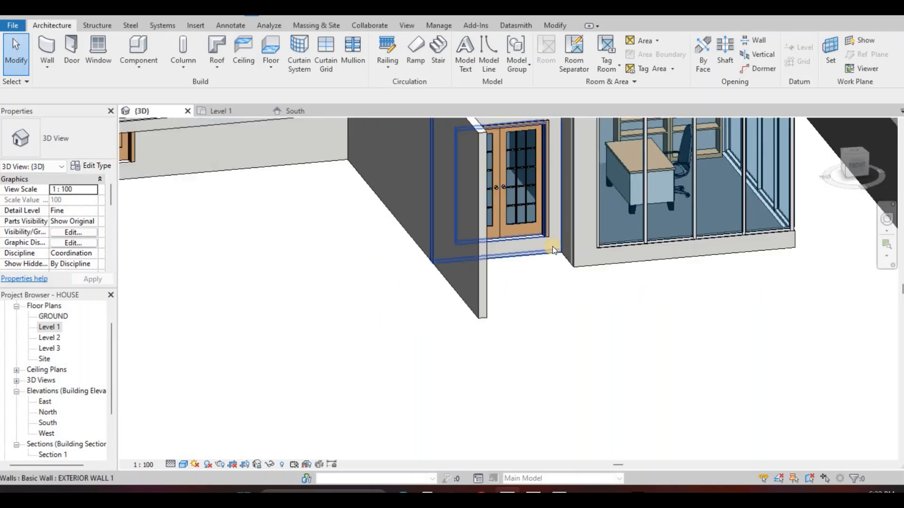
scroll(560, 242, down, 3)
middle_drag(568, 228, 511, 216)
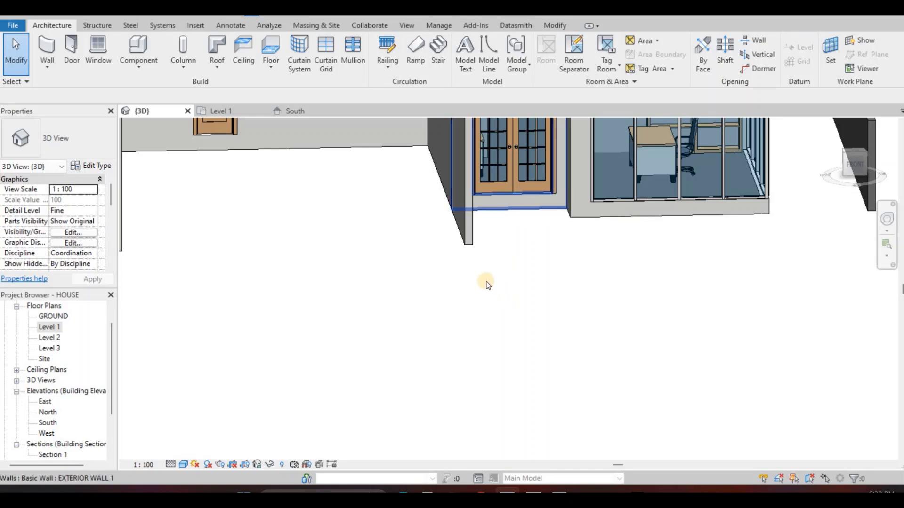
scroll(442, 216, down, 3)
middle_drag(380, 189, 457, 226)
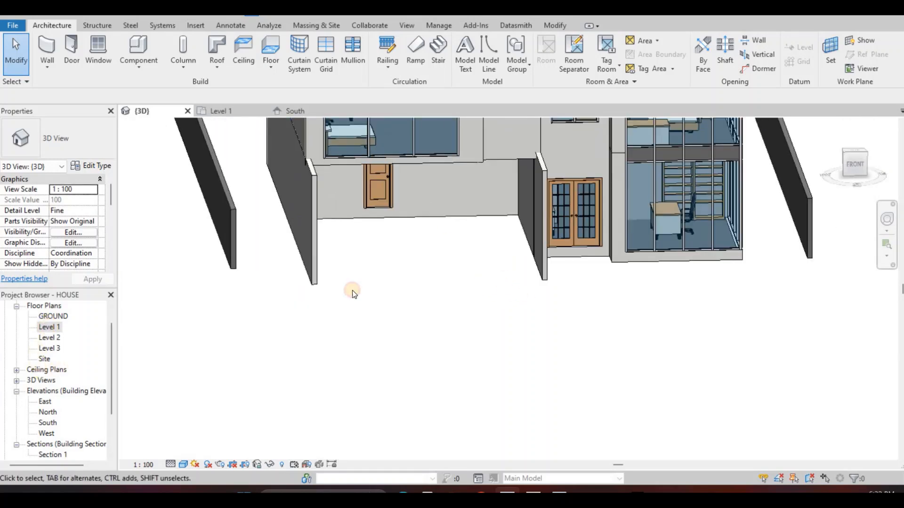
In the Level 1 plan, delete the single door in the garage's back wall
scroll(414, 252, up, 4)
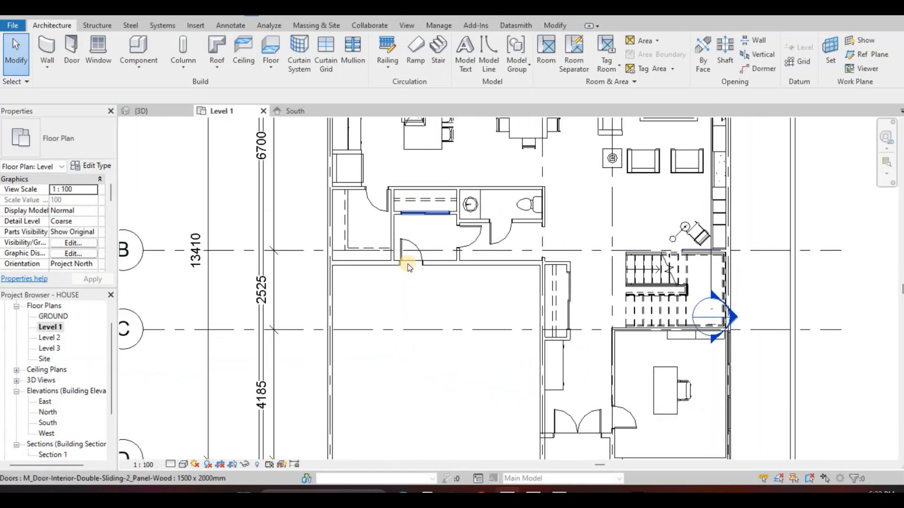
scroll(408, 266, down, 1)
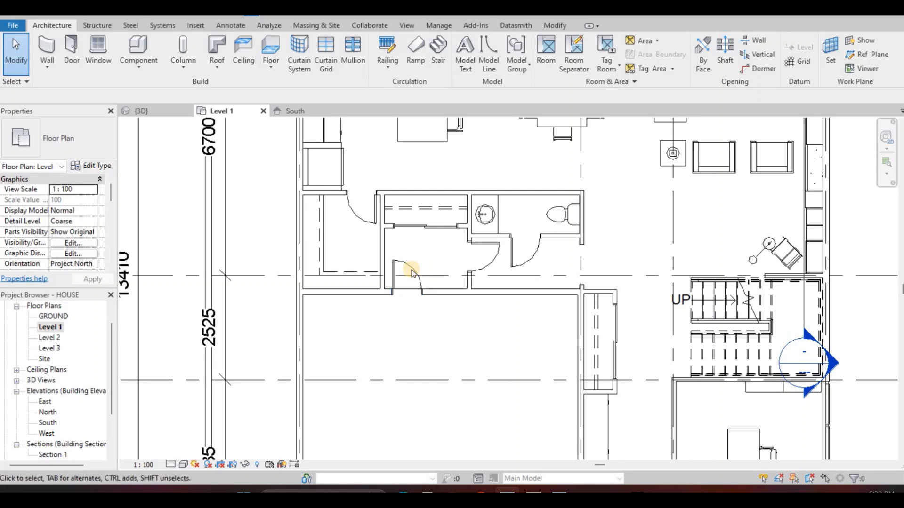
click(419, 271)
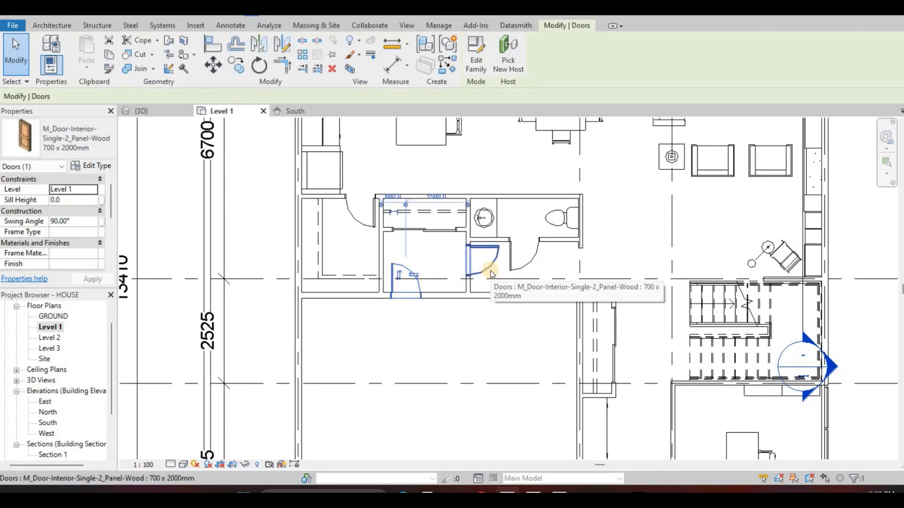
key(Delete)
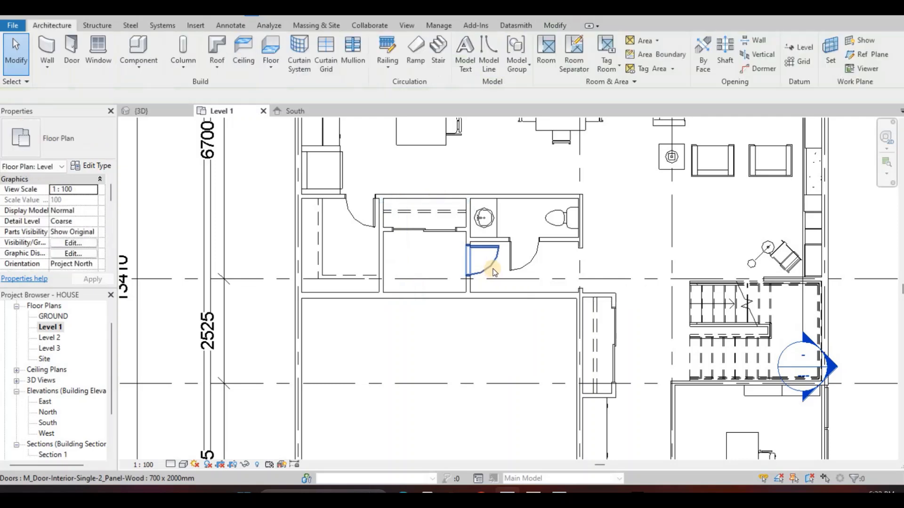
Delete the 700 x 2000mm door in the partition beside the bathroom lobby and shorten that partition to the bathroom's front wall
click(488, 271)
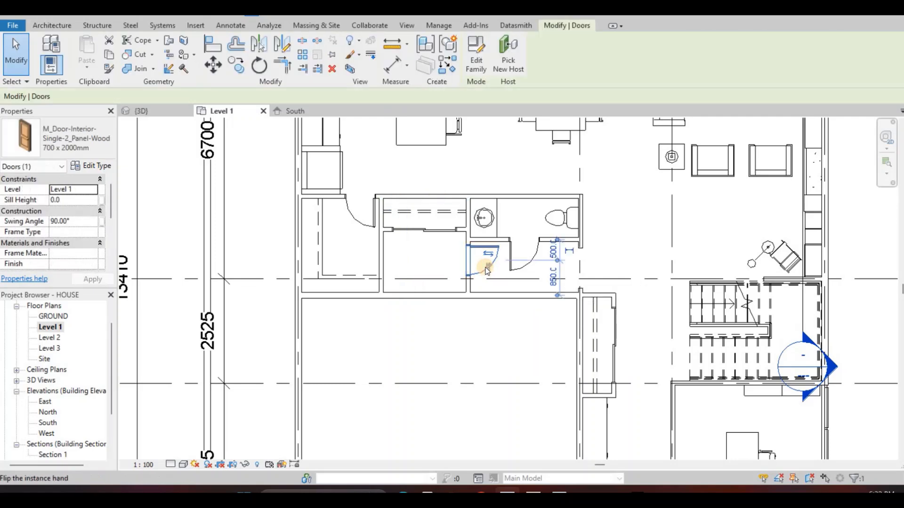
key(Delete)
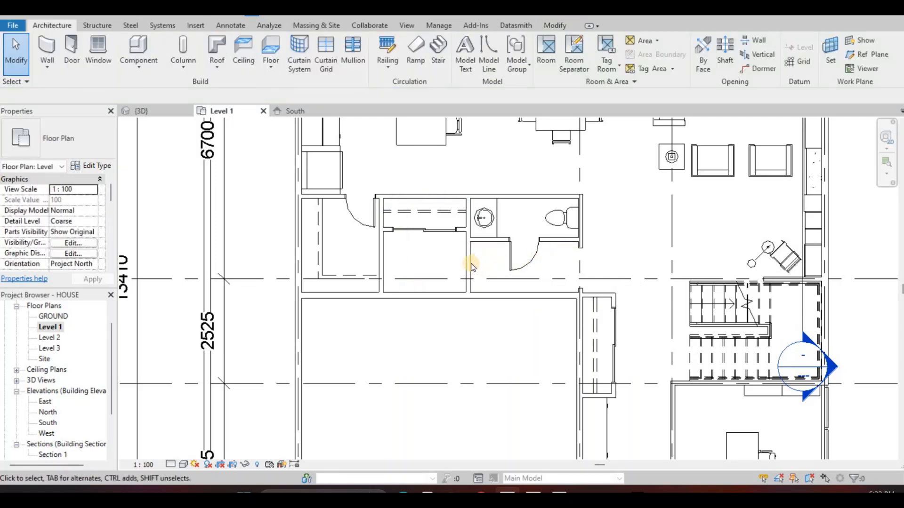
click(469, 293)
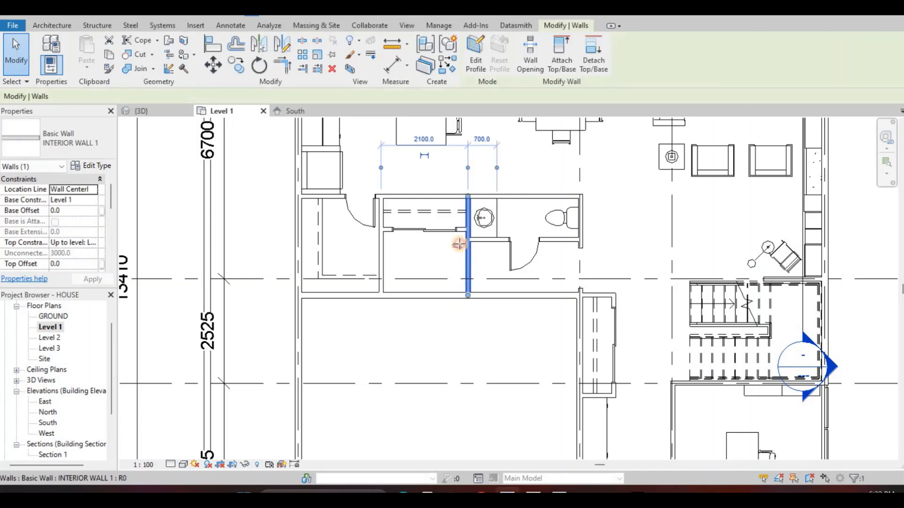
scroll(469, 280, up, 2)
drag(467, 300, 466, 229)
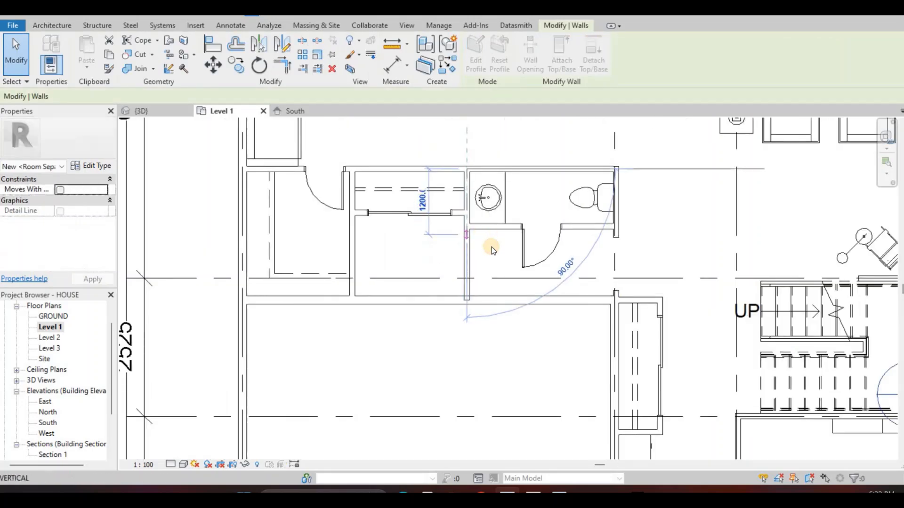
click(543, 289)
scroll(480, 247, down, 2)
middle_drag(464, 234, 469, 264)
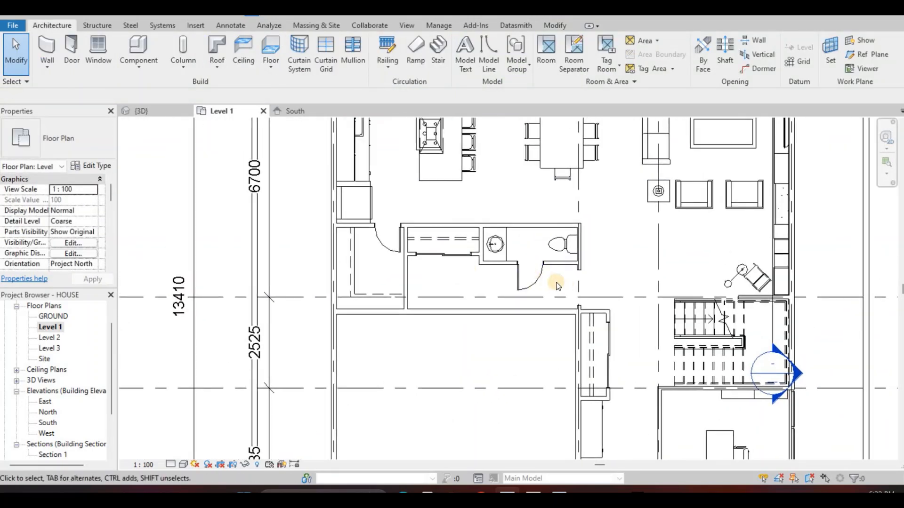
Examine the opened-up rooms behind the garage in plan and the garage recess and entrance front in the 3D view
scroll(545, 267, up, 2)
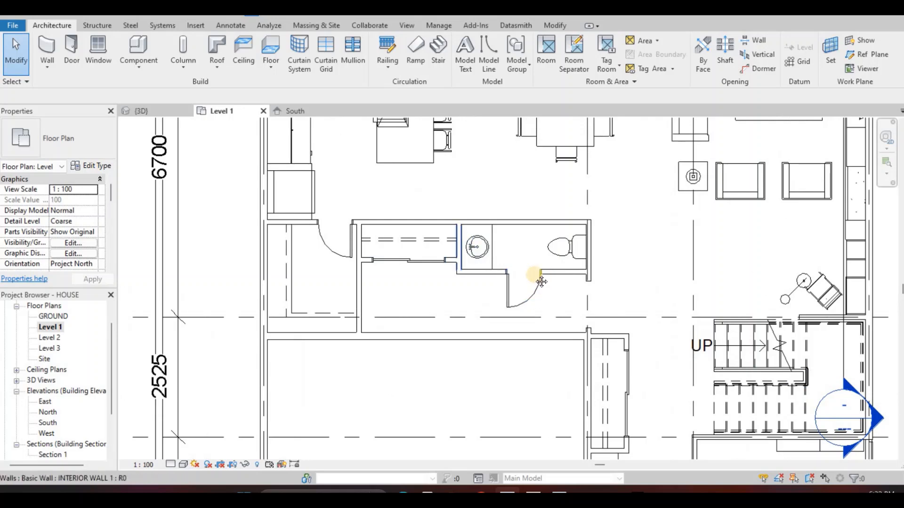
scroll(538, 267, down, 3)
middle_drag(454, 296, 480, 194)
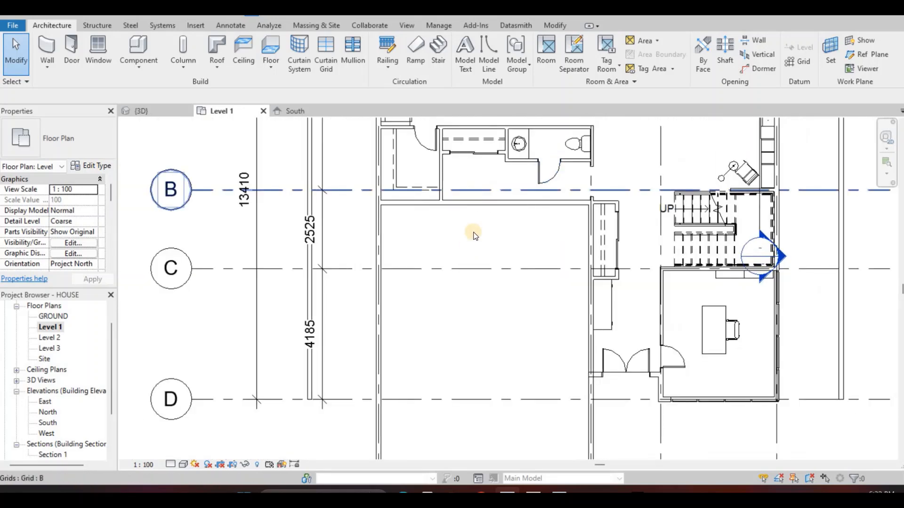
middle_drag(473, 229, 475, 241)
scroll(474, 241, up, 3)
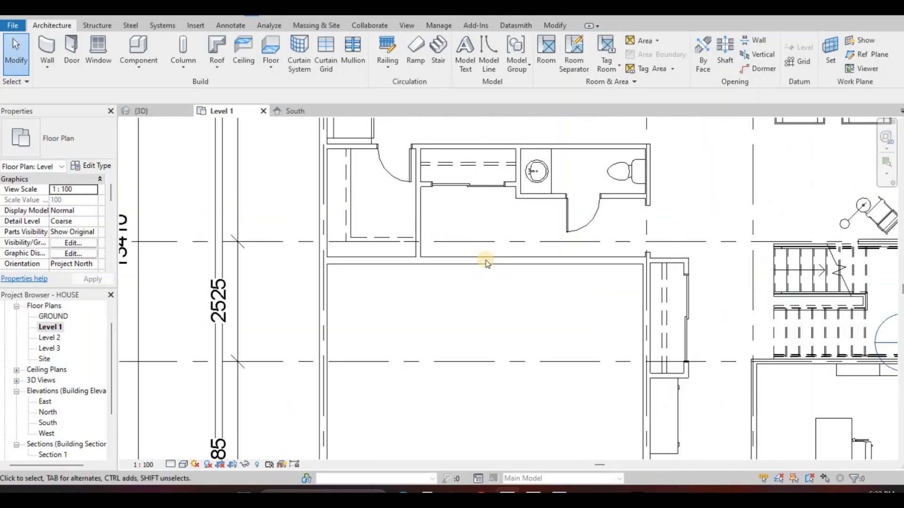
scroll(445, 267, down, 2)
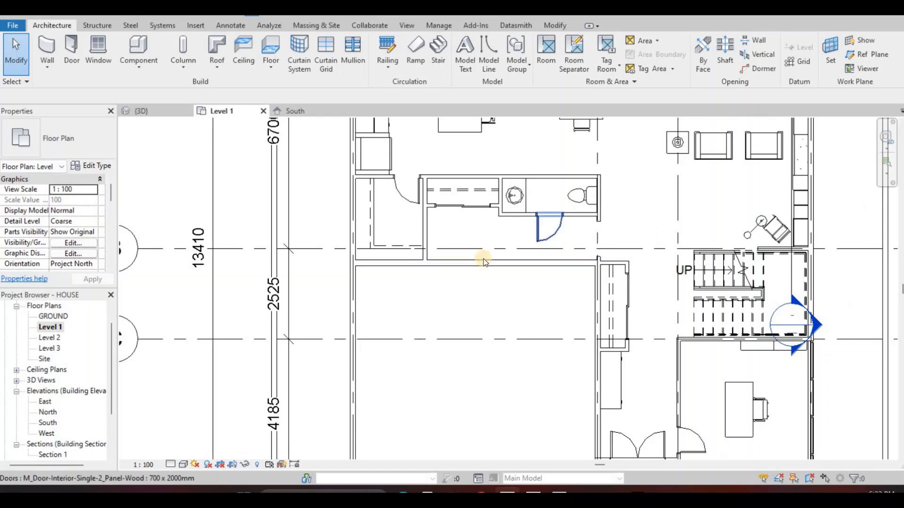
middle_drag(586, 247, 580, 259)
scroll(471, 281, down, 1)
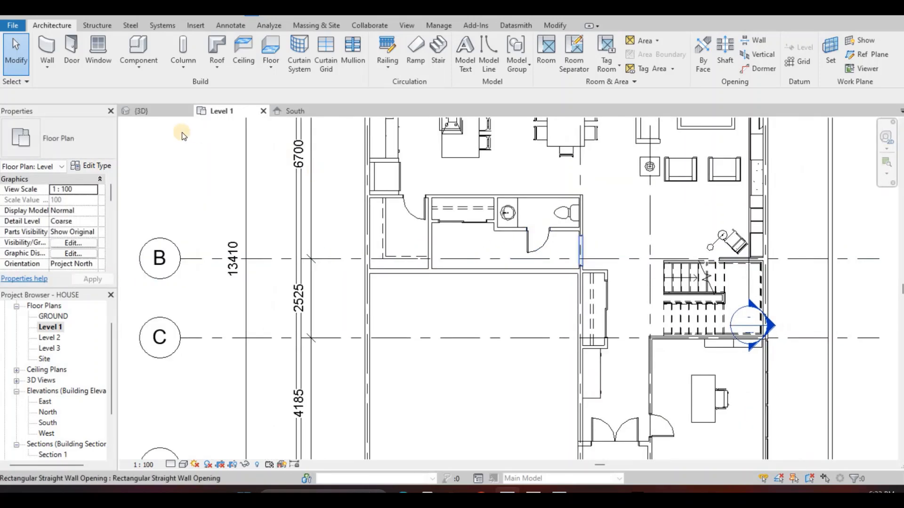
click(151, 111)
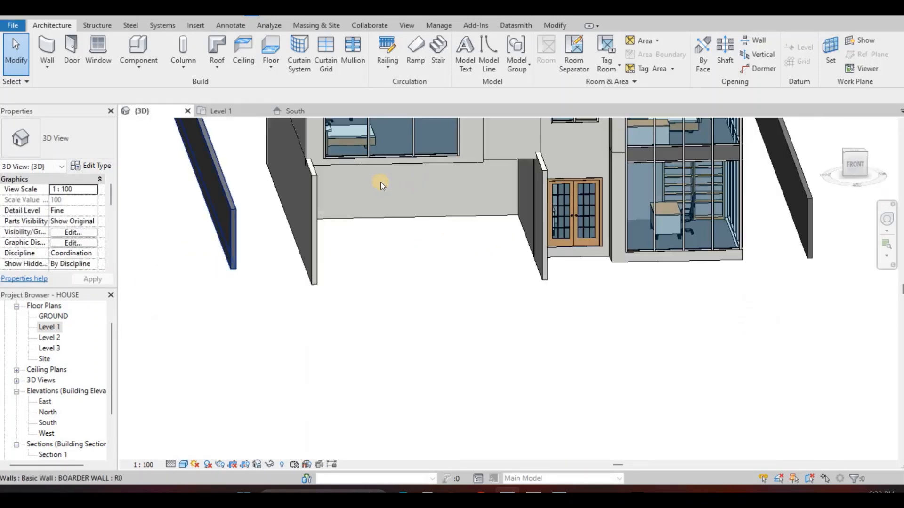
shift+middle_drag(407, 181, 513, 231)
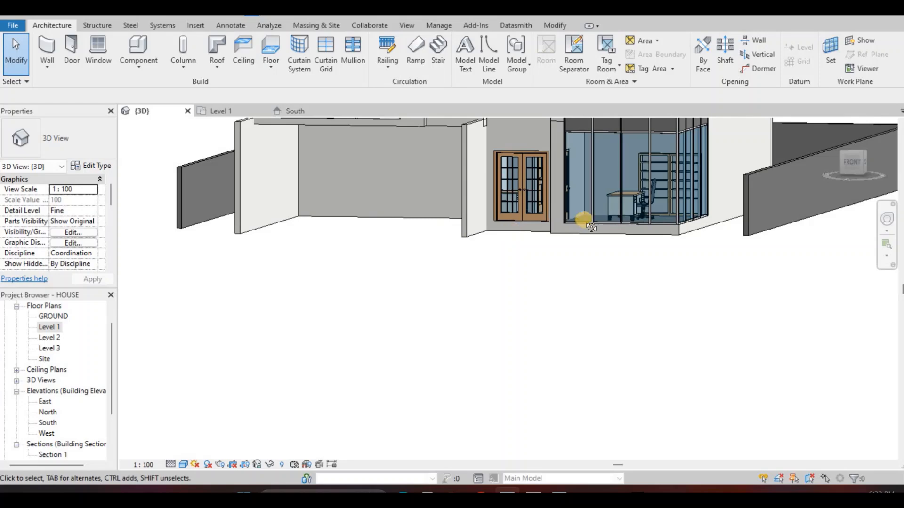
shift+middle_drag(591, 227, 541, 295)
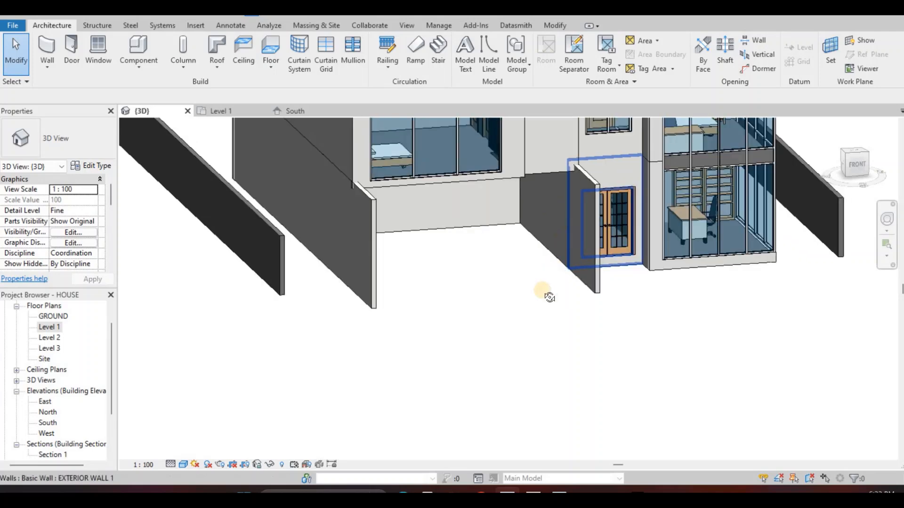
shift+middle_drag(414, 337, 342, 350)
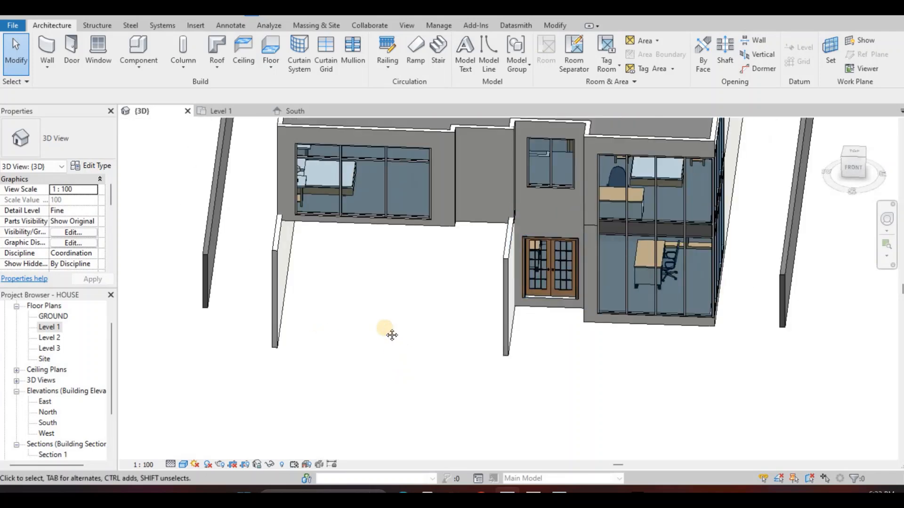
Open the GROUND floor plan and start a new floor boundary on that level
double_click(53, 329)
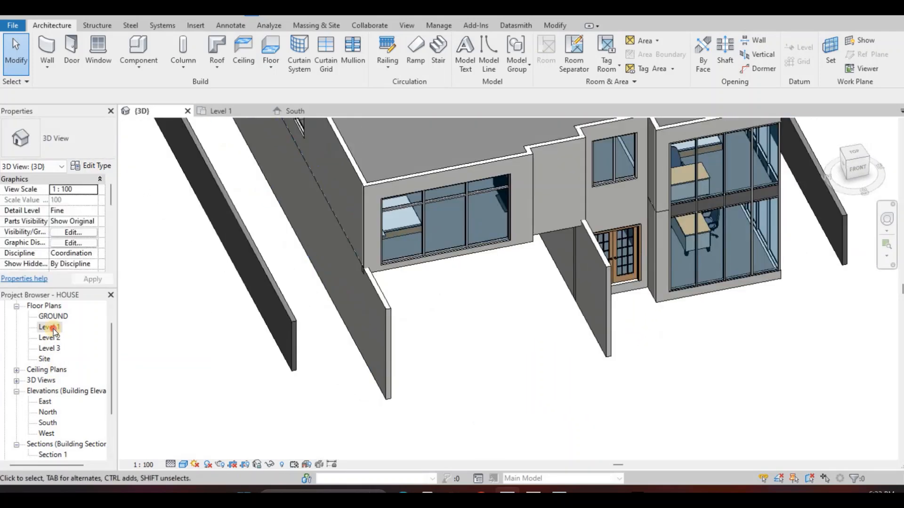
double_click(48, 316)
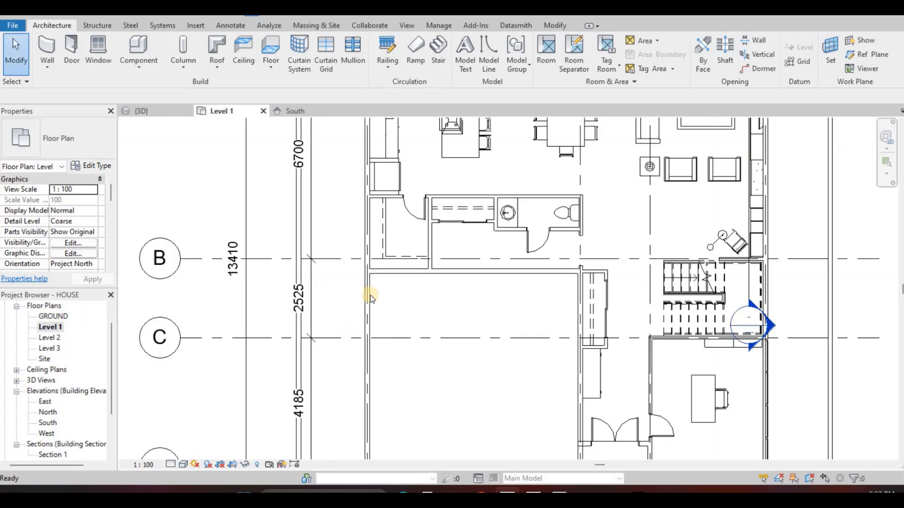
scroll(397, 286, down, 4)
mouse_move(380, 136)
middle_down()
mouse_move(378, 220)
mouse_move(364, 253)
middle_up()
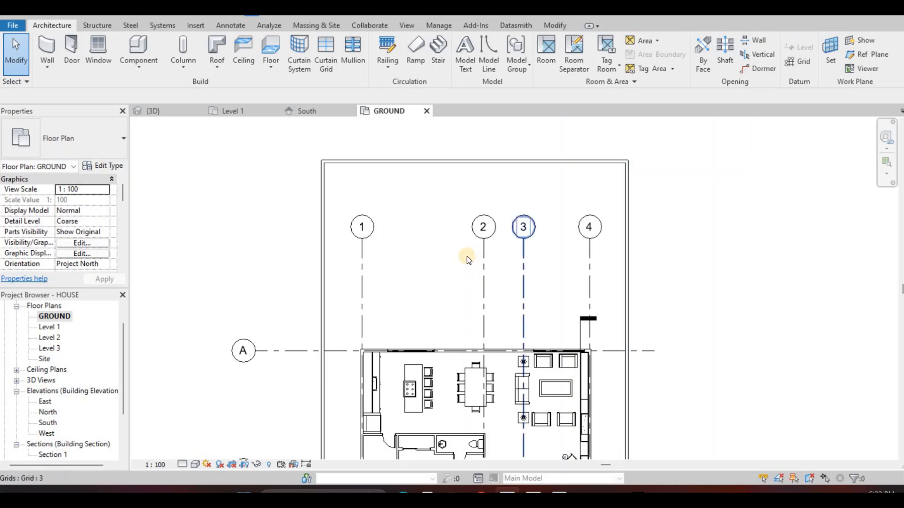
scroll(448, 262, down, 1)
middle_drag(447, 262, 474, 216)
scroll(473, 217, down, 1)
click(459, 289)
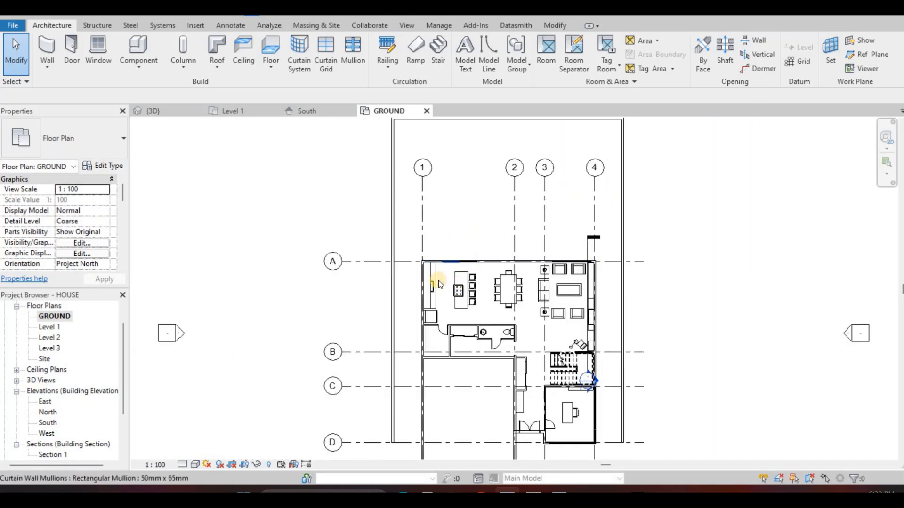
scroll(414, 260, down, 2)
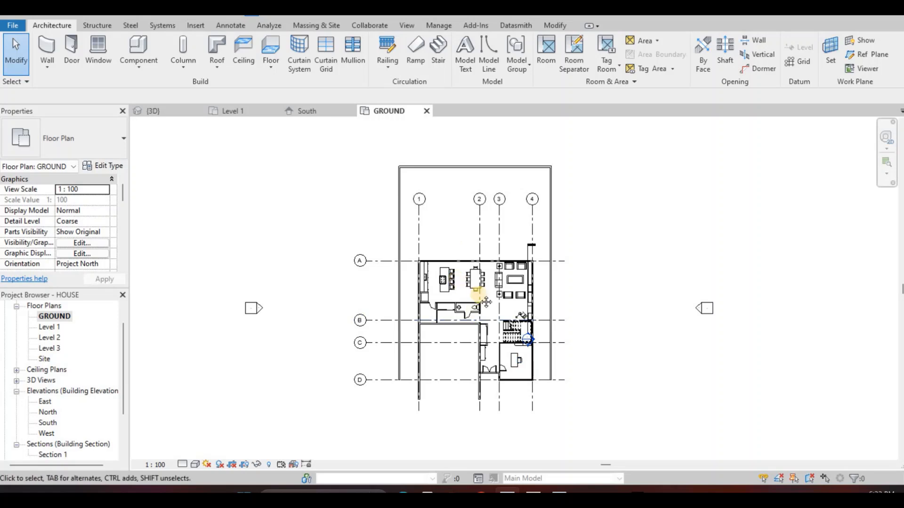
middle_drag(445, 249, 450, 287)
scroll(445, 220, up, 2)
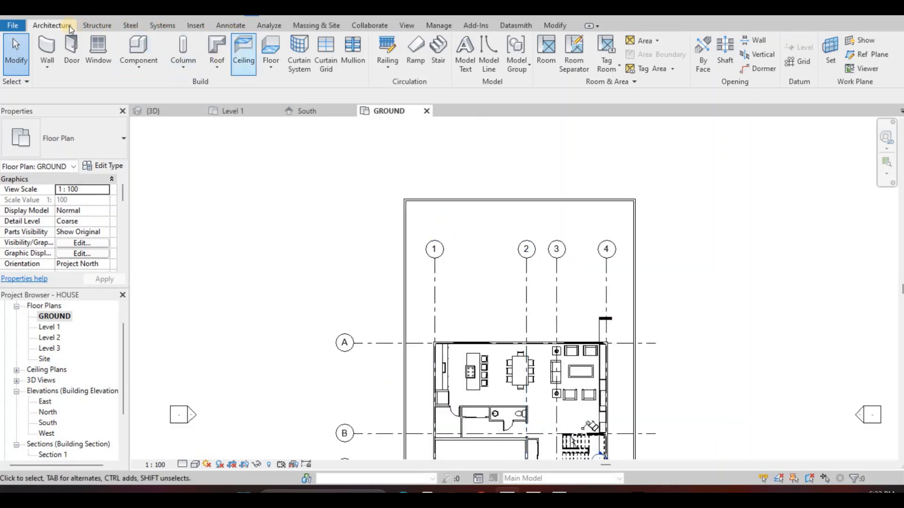
click(276, 47)
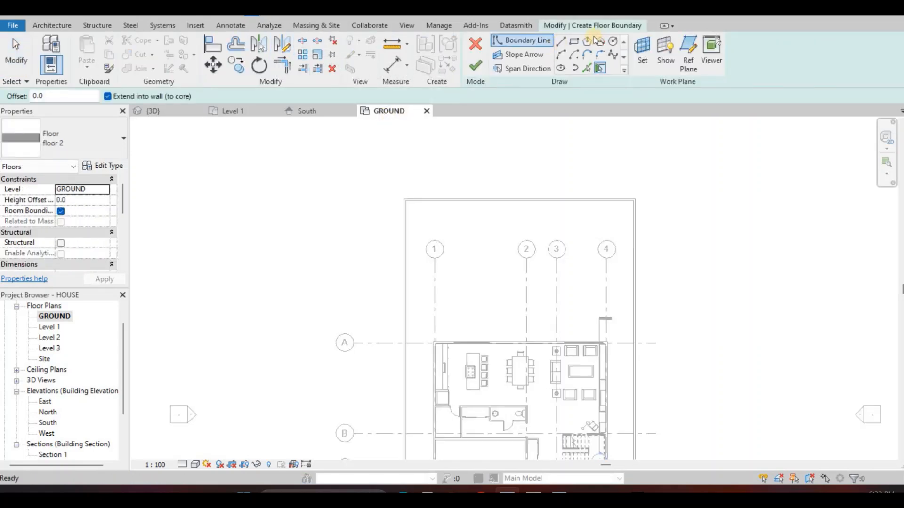
Duplicate the floor 2 type as floor 3 and open the material selection for its structural layer
click(112, 167)
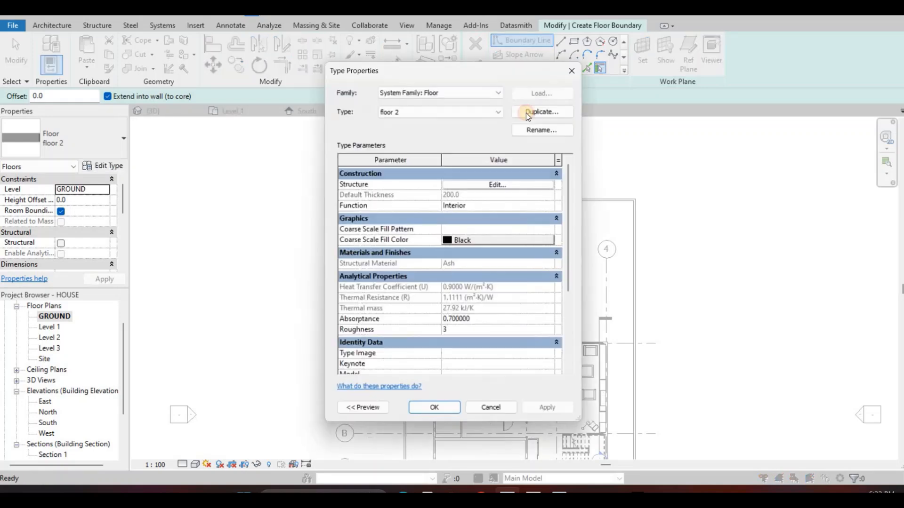
click(543, 111)
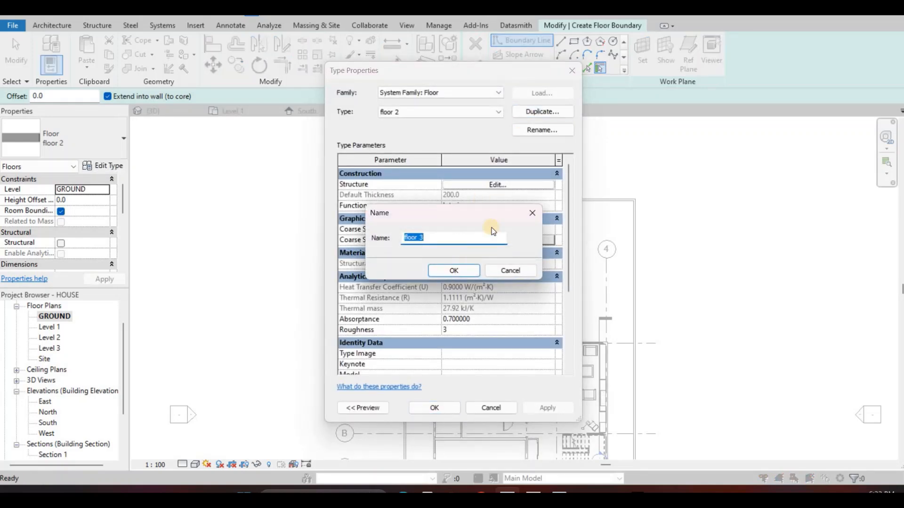
key(Return)
click(445, 185)
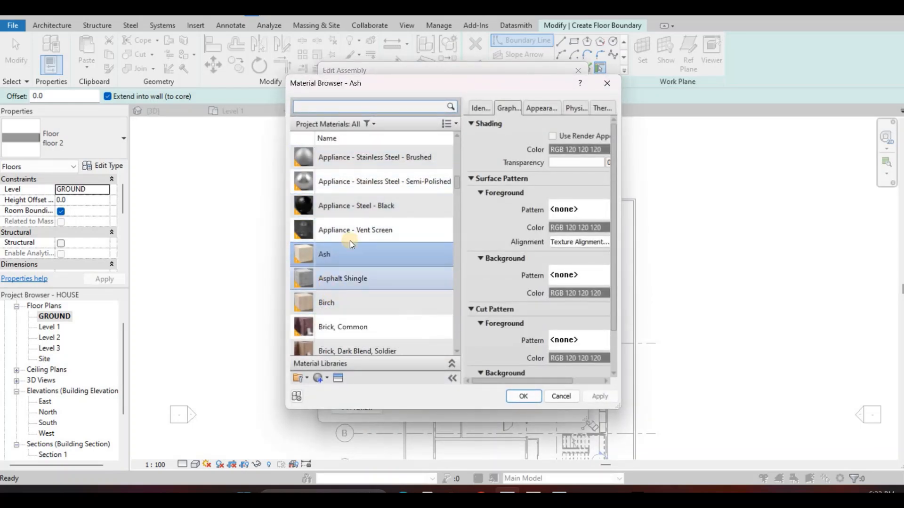
Look through the project materials and the appearance asset library for a ground floor material
scroll(349, 221, down, 3)
scroll(317, 338, up, 1)
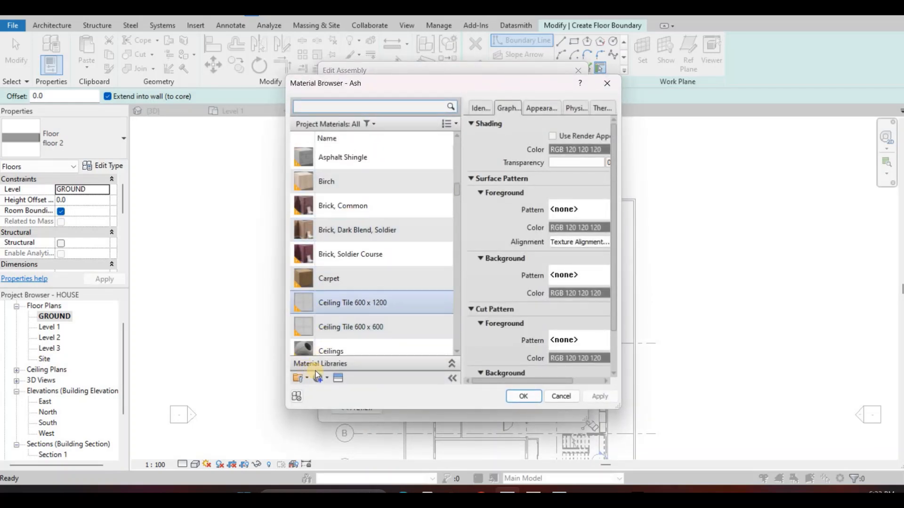
click(306, 378)
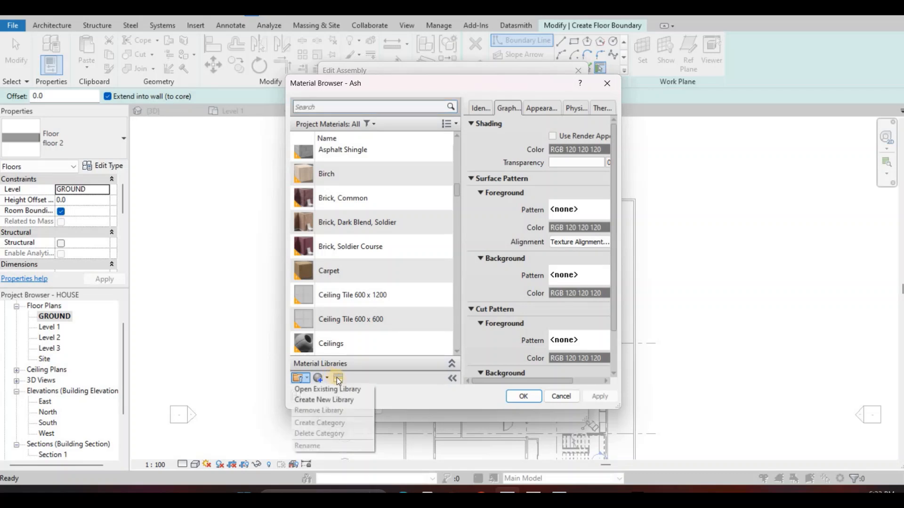
click(327, 379)
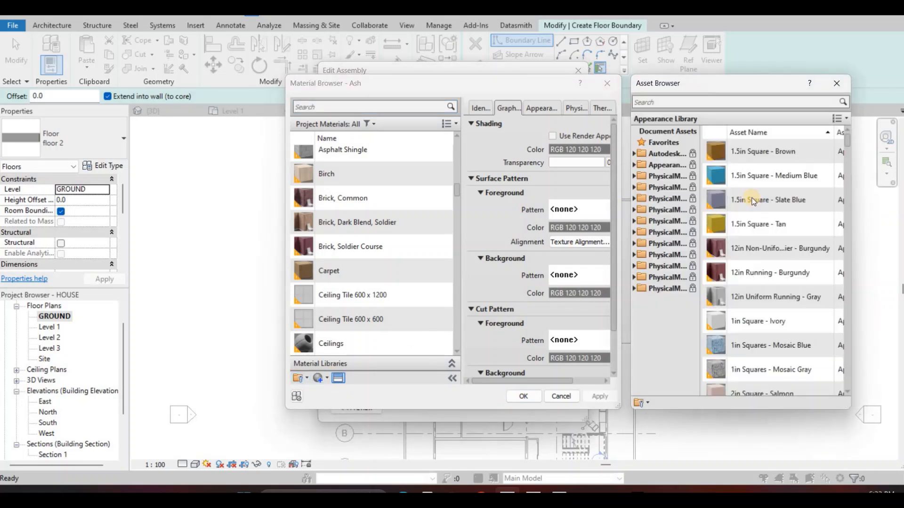
scroll(708, 242, down, 5)
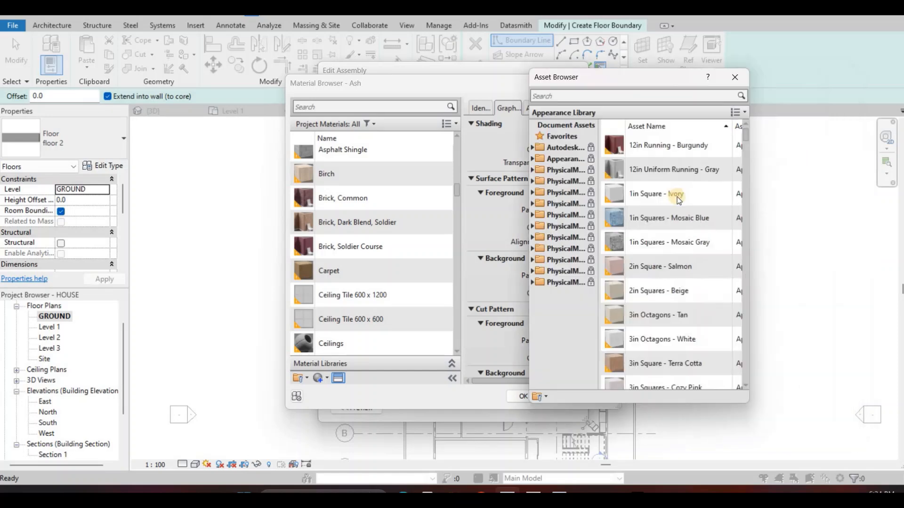
scroll(671, 223, down, 10)
scroll(673, 235, down, 3)
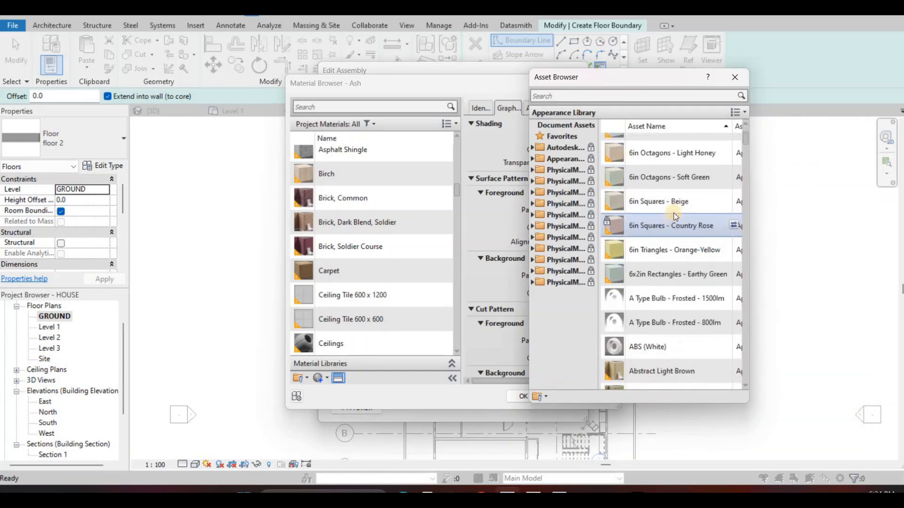
click(309, 377)
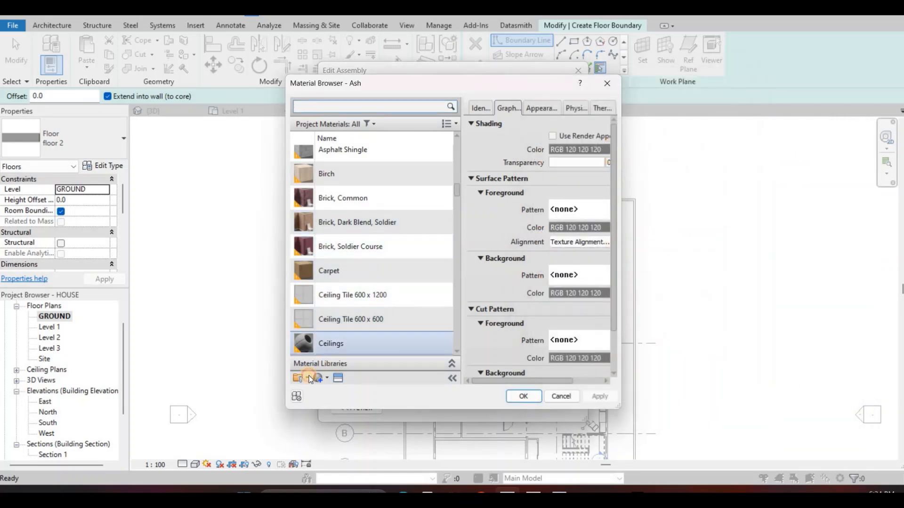
Hide the material editor pane, enlarge the Material Browser and its library area, and expand the AEC Materials categories
click(452, 374)
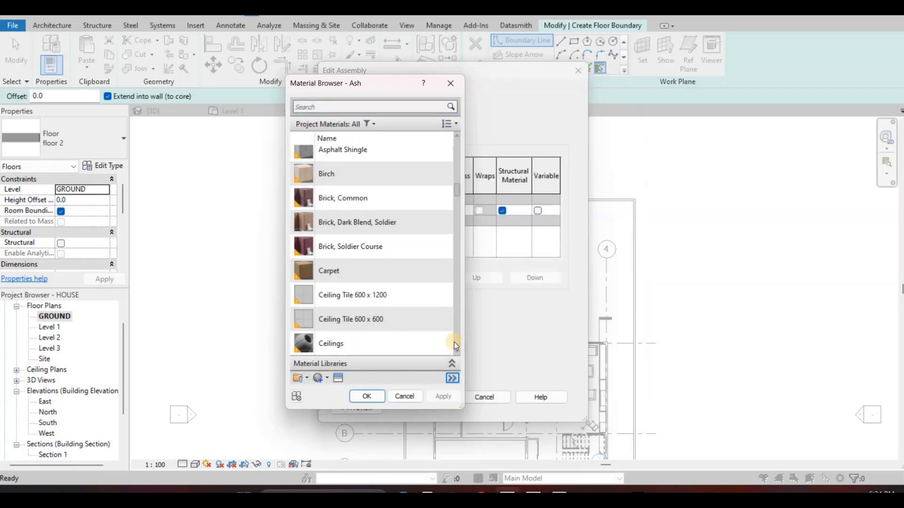
click(452, 363)
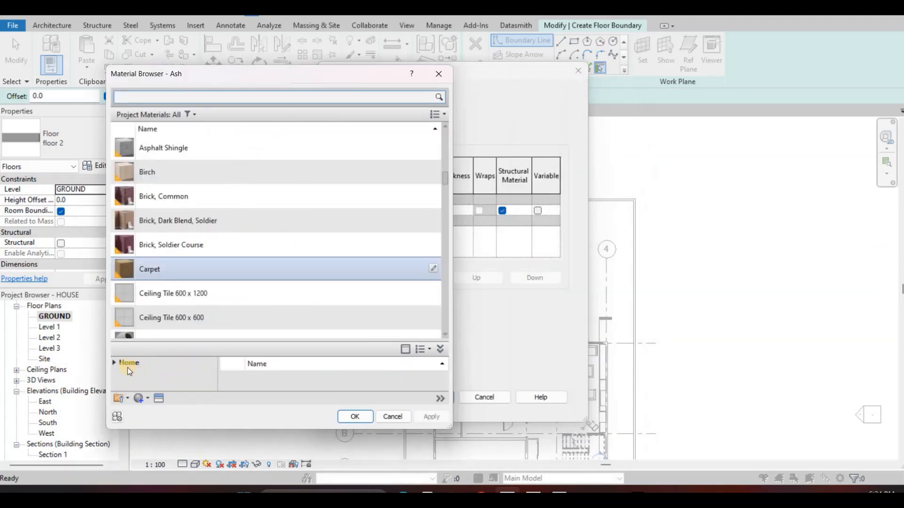
click(115, 363)
click(148, 385)
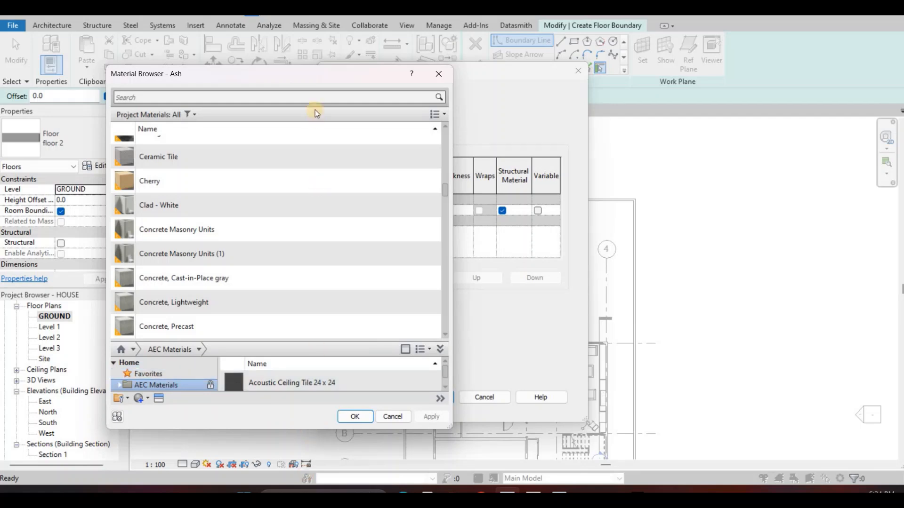
drag(331, 64, 289, 28)
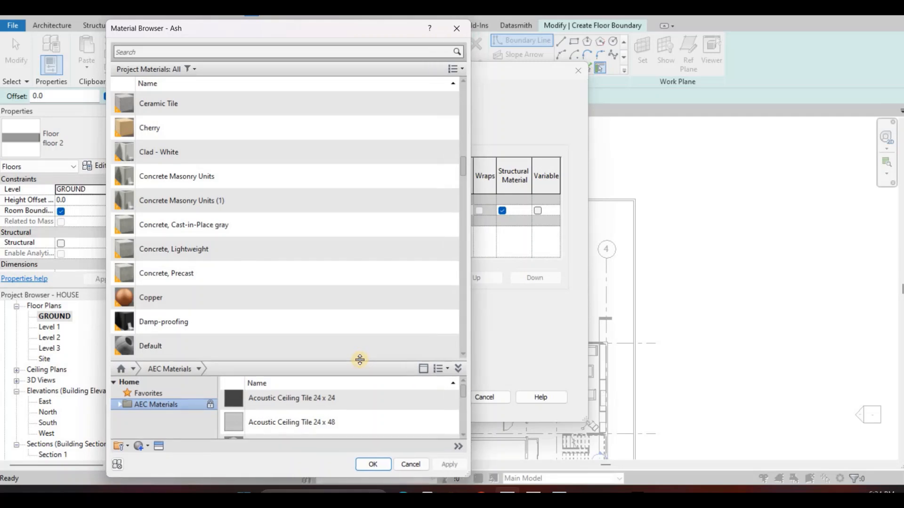
drag(217, 328, 155, 222)
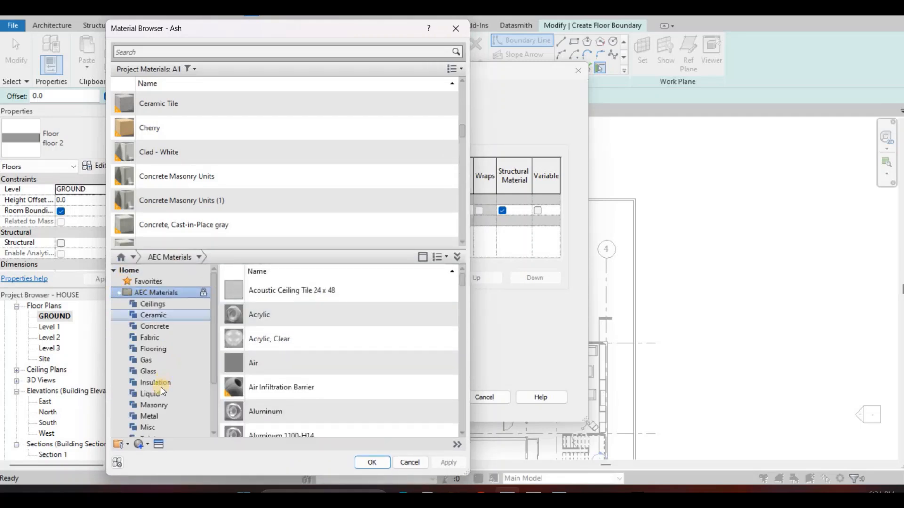
Assign Concrete, C20/25 from the AEC Concrete materials to floor 3's structural layer and accept the new floor type
scroll(169, 373, down, 1)
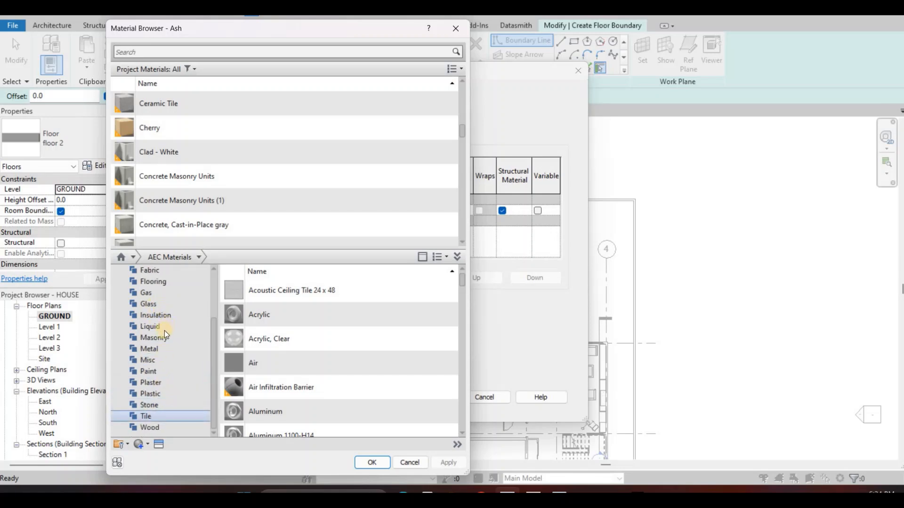
scroll(168, 301, up, 1)
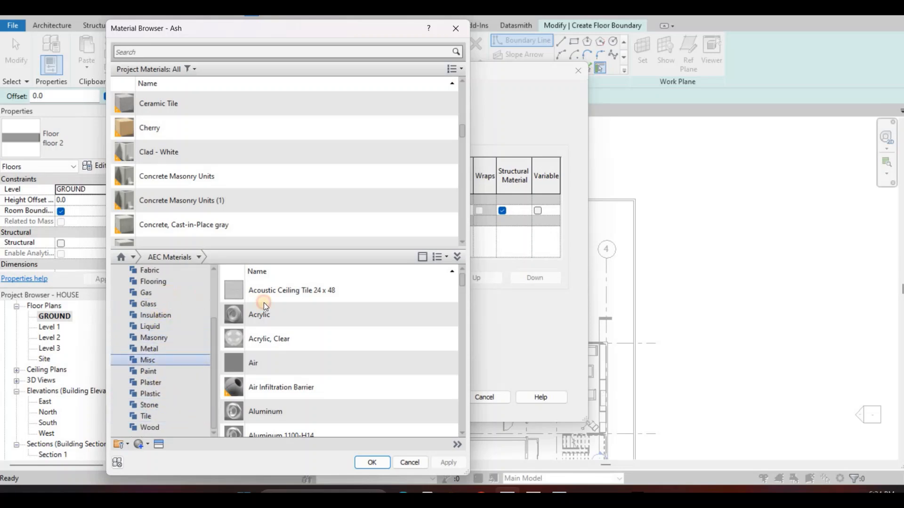
scroll(434, 364, down, 1)
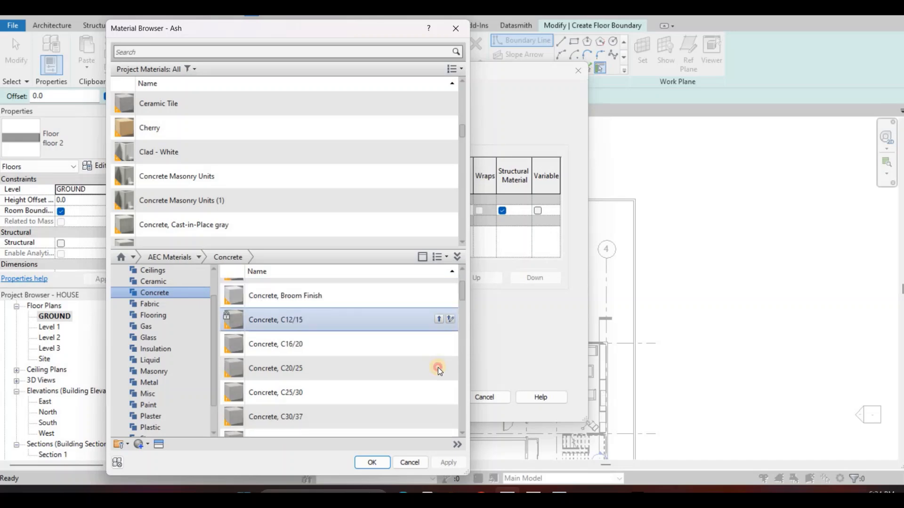
click(381, 463)
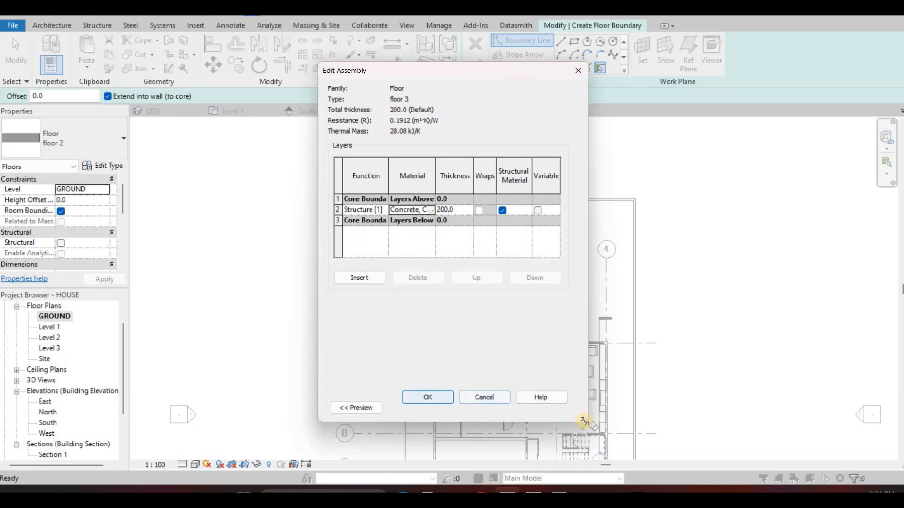
drag(586, 421, 751, 401)
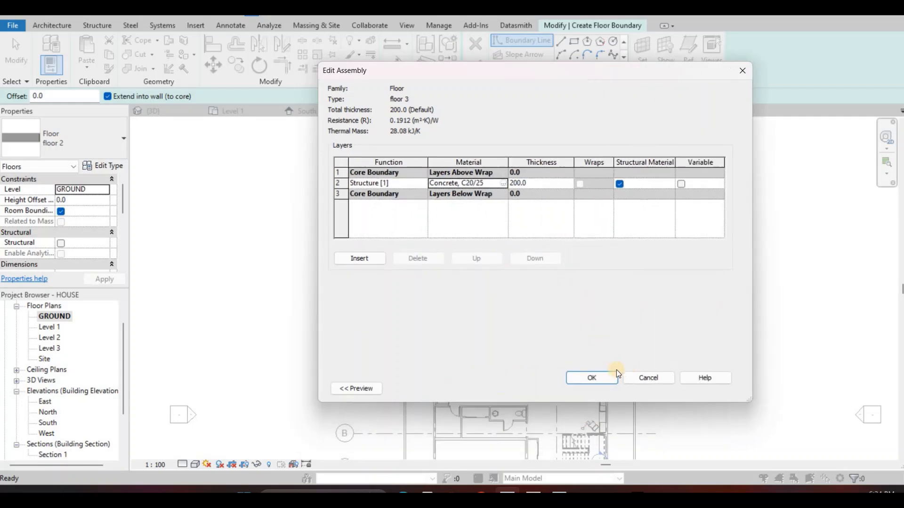
click(592, 378)
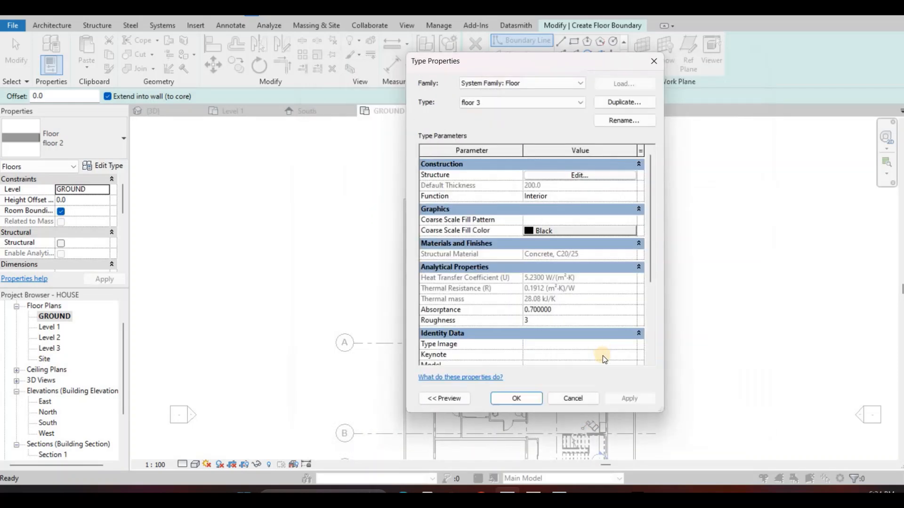
click(514, 399)
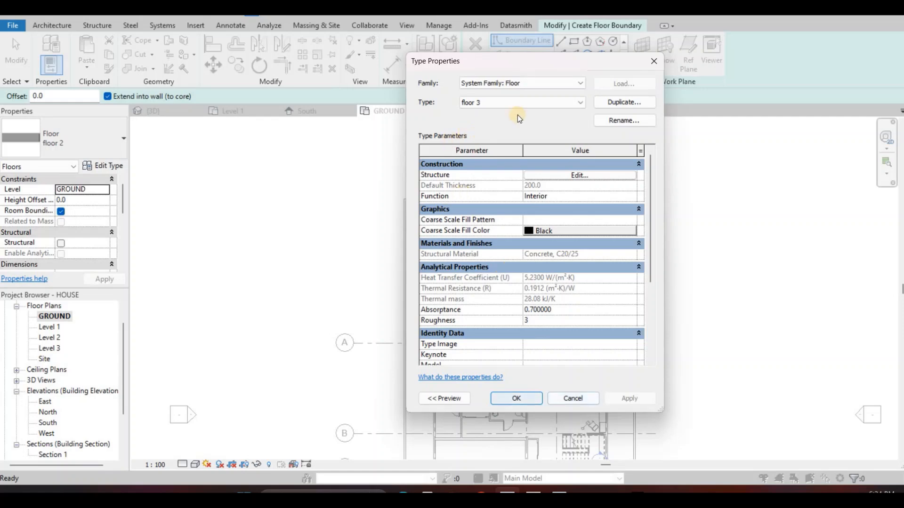
Sketch a rectangular floor boundary about 16850 by 10515 mm from the border wall's inner upper-left corner to its right-side intersection with grid A
click(574, 44)
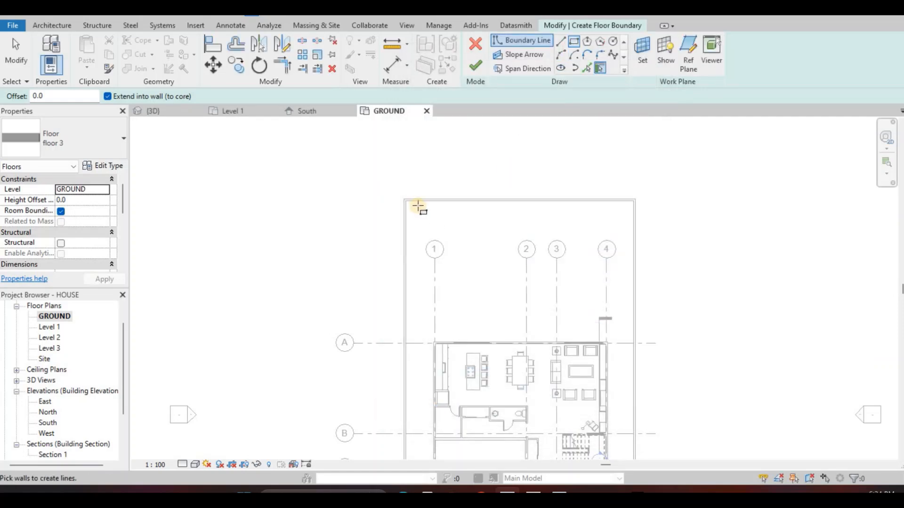
scroll(420, 205, up, 2)
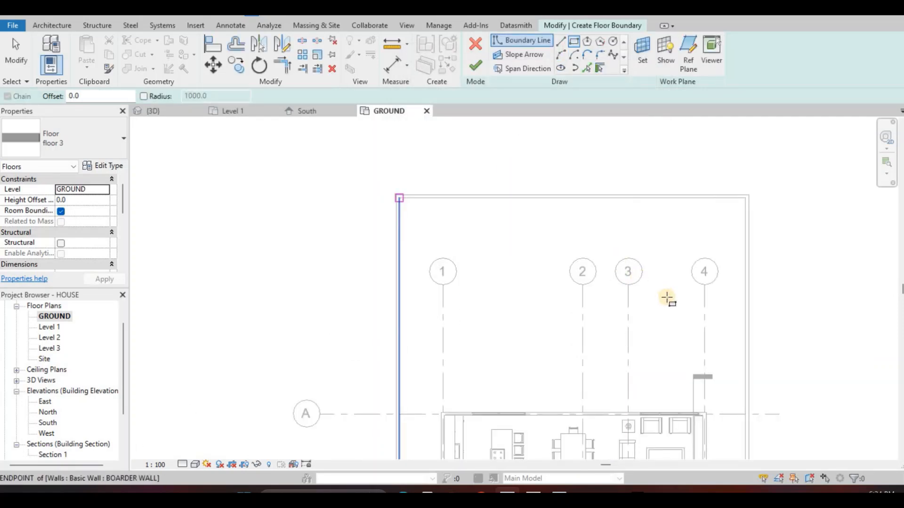
click(398, 198)
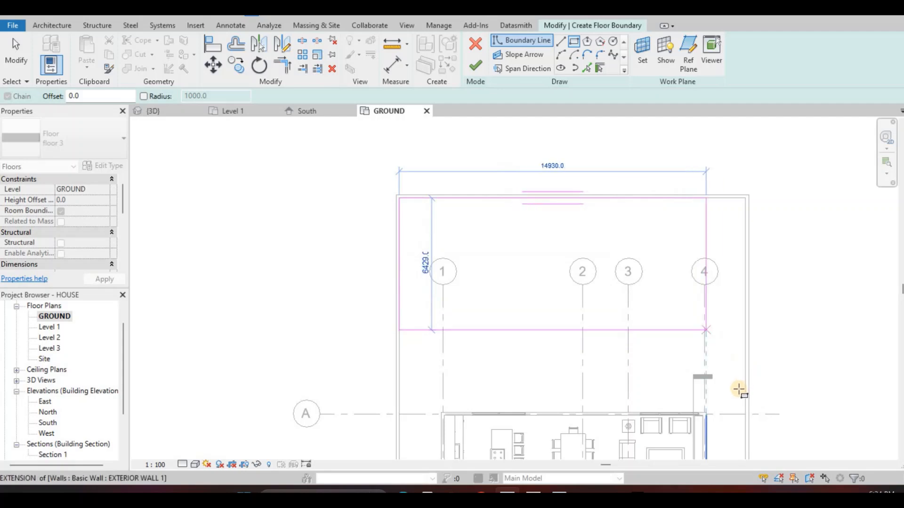
click(748, 413)
scroll(747, 413, up, 2)
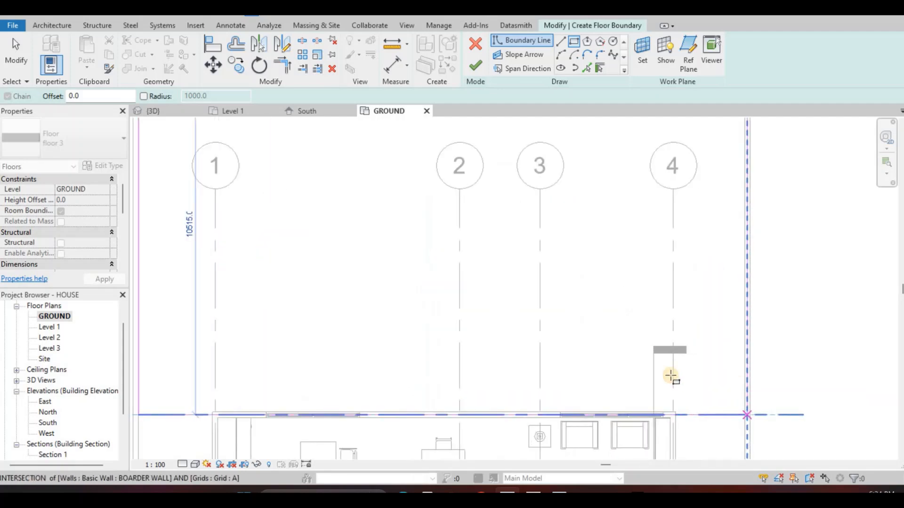
scroll(528, 191, down, 4)
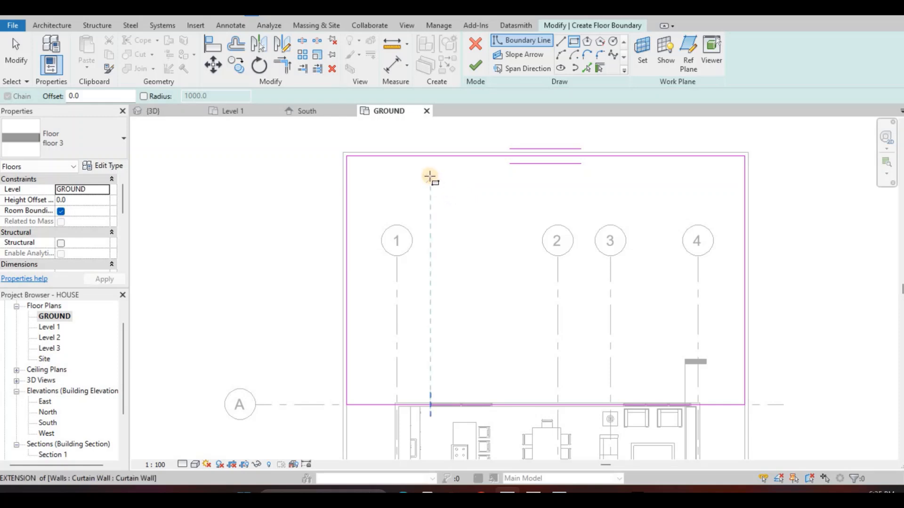
Sketch a 10000 by 5000 mm rectangular pool opening inside the floor boundary and finish the floor
click(430, 178)
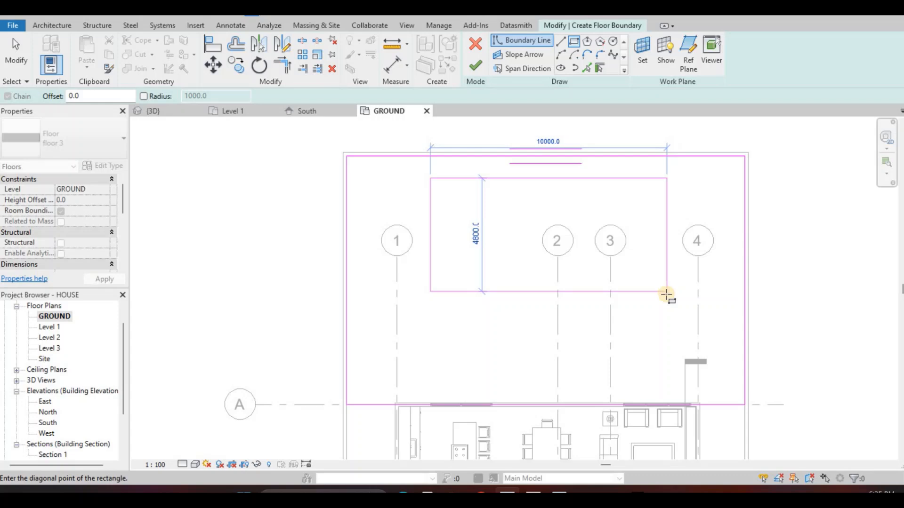
click(676, 298)
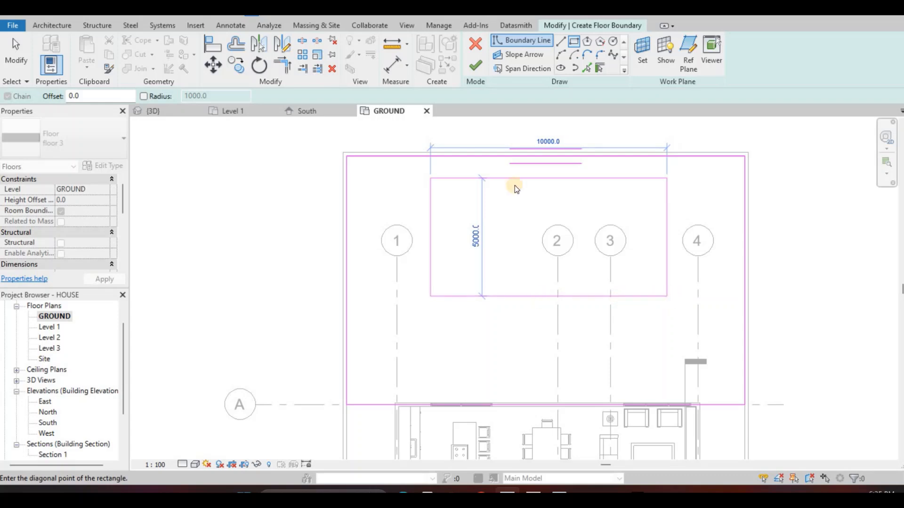
key(Escape)
key(Escape)
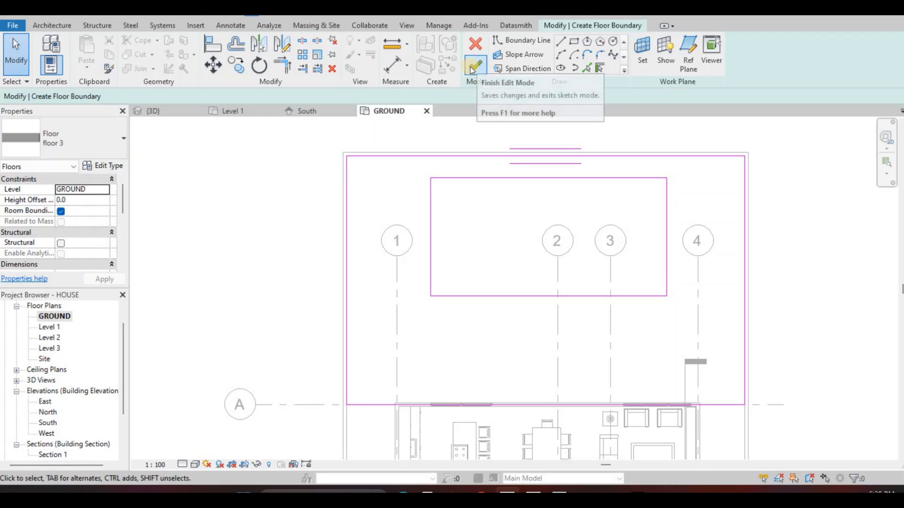
click(476, 66)
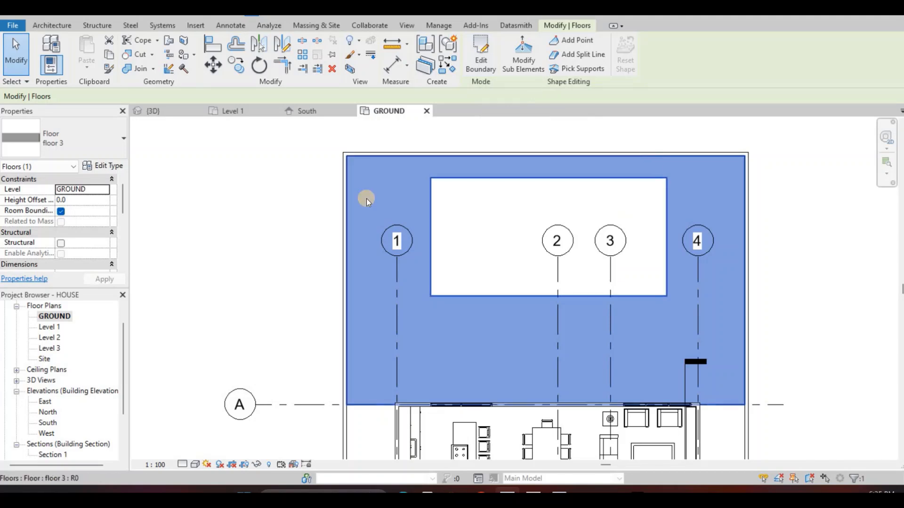
Start a new wall and duplicate the BOARDER WALL type as SWIMMING POOL WALL
click(47, 27)
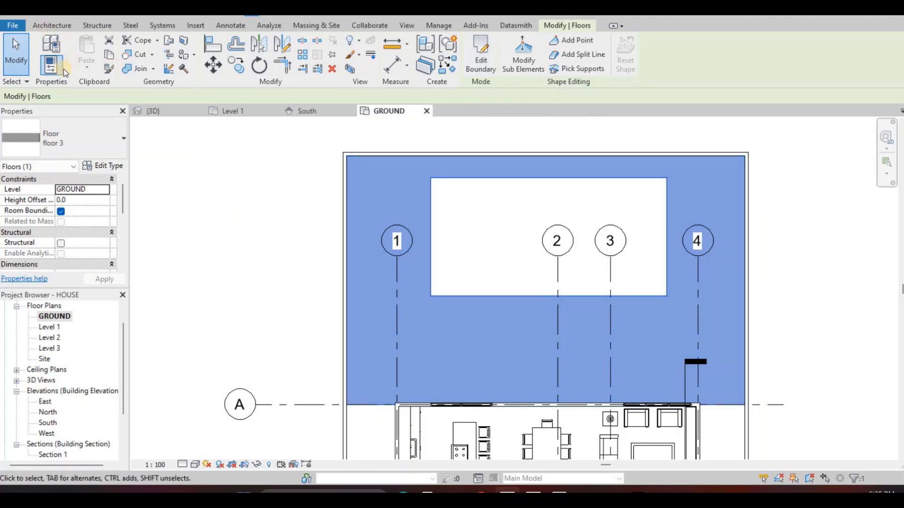
click(48, 68)
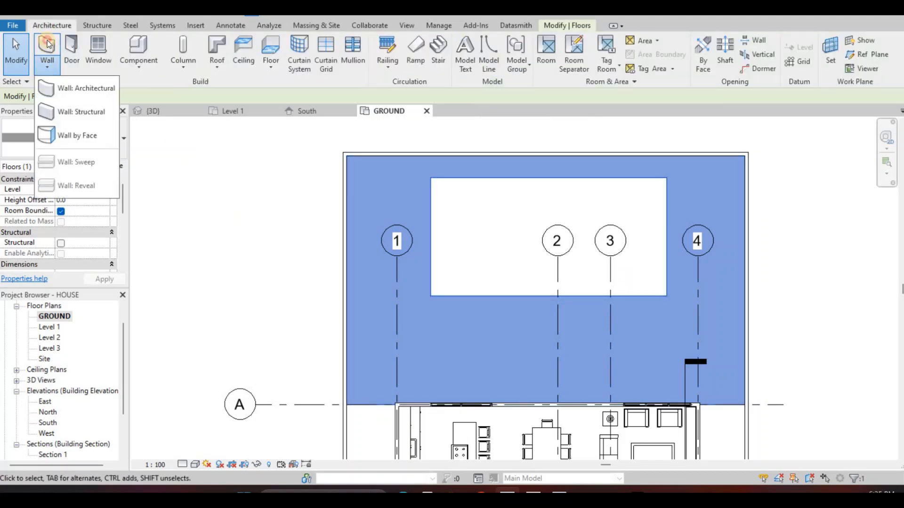
key(w)
key(a)
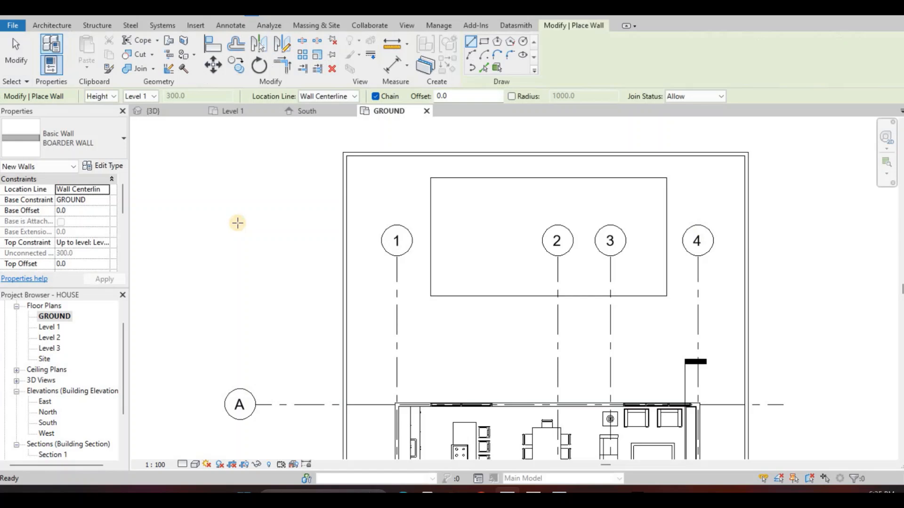
click(115, 166)
click(614, 101)
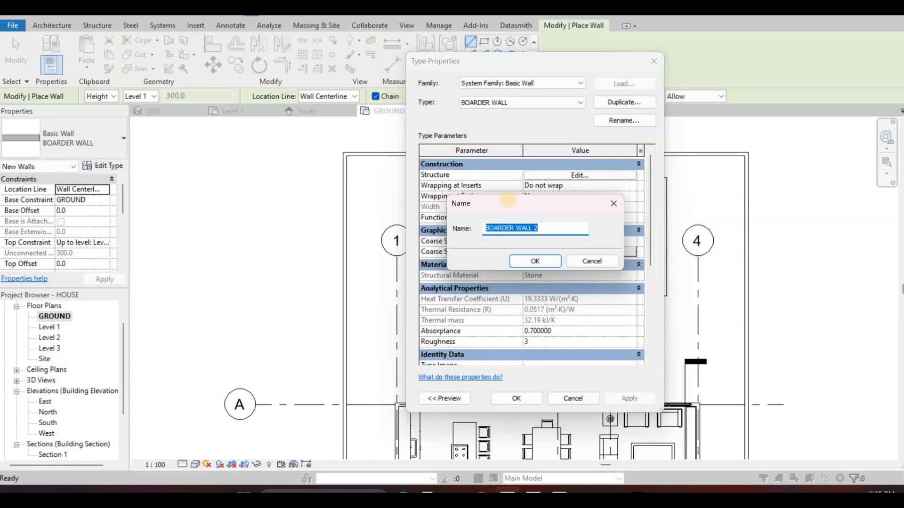
text(SWIMMING POOL WALL)
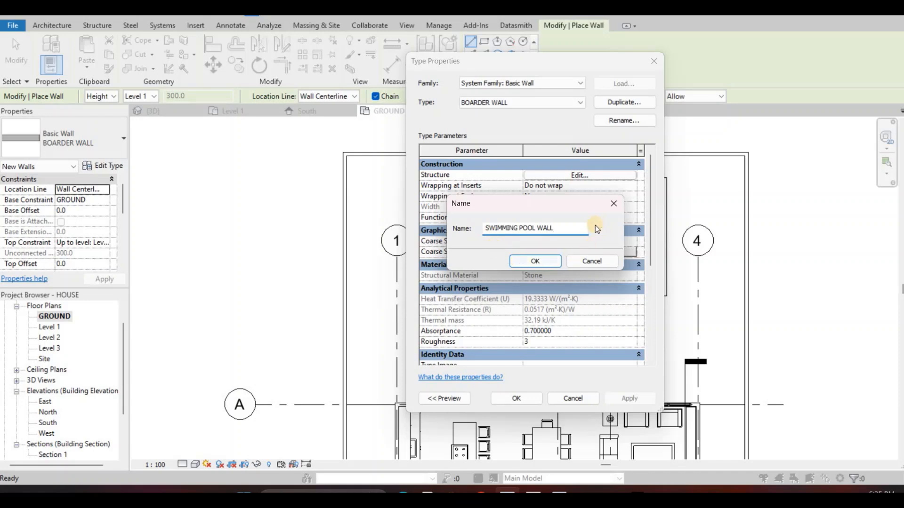
click(534, 262)
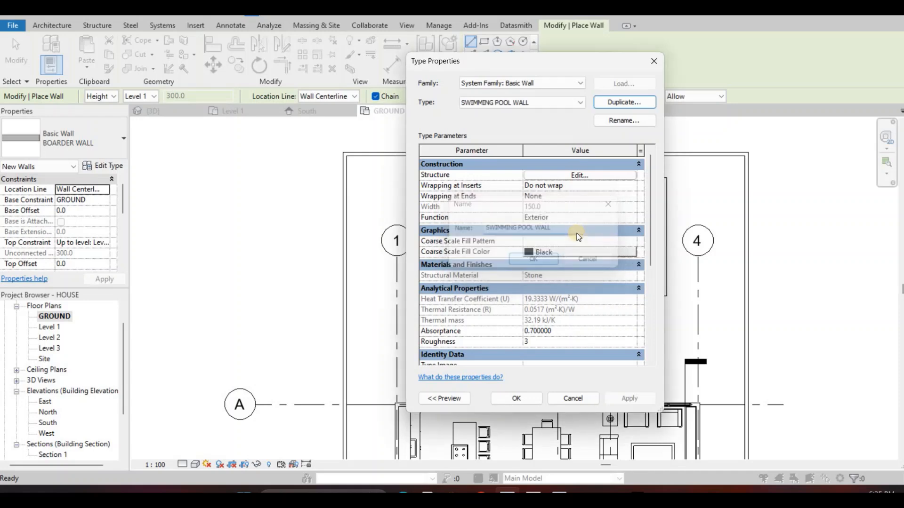
Open the material selection for the pool wall's structural layer and search the materials for TILE
click(580, 175)
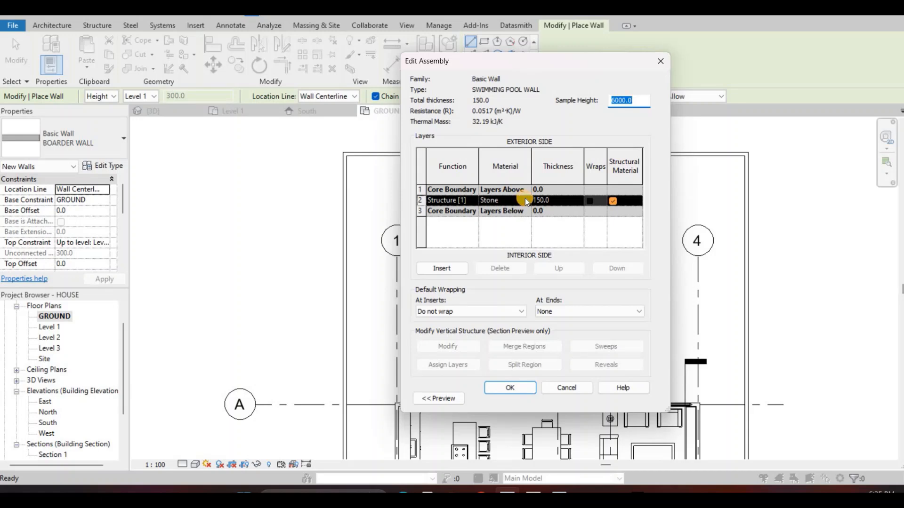
click(525, 199)
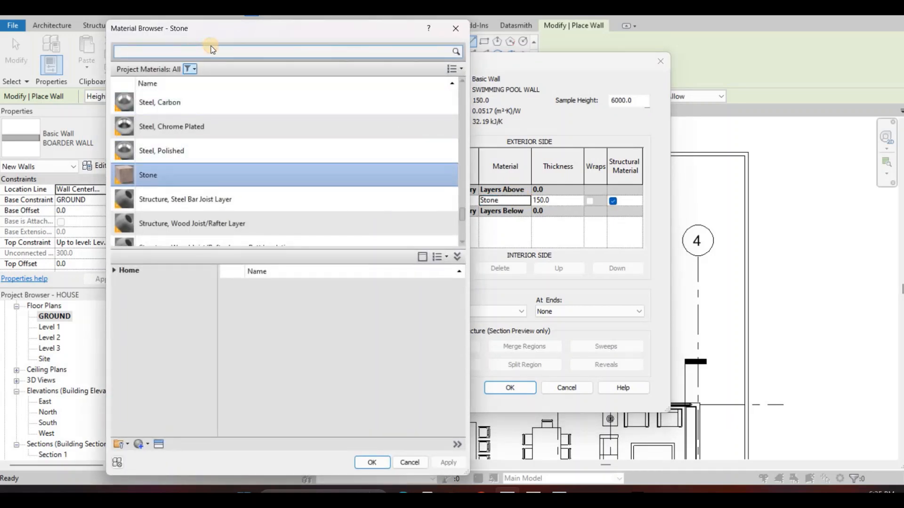
text(TIL)
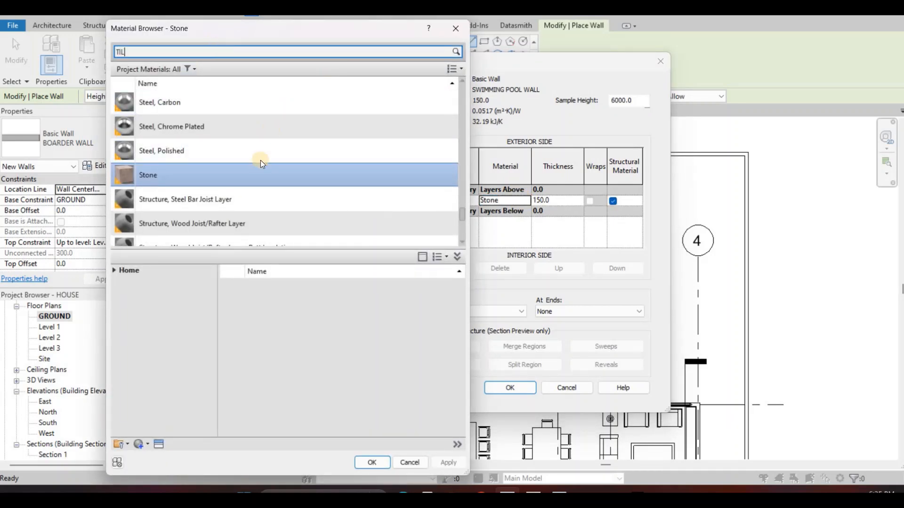
text(E)
scroll(245, 197, down, 1)
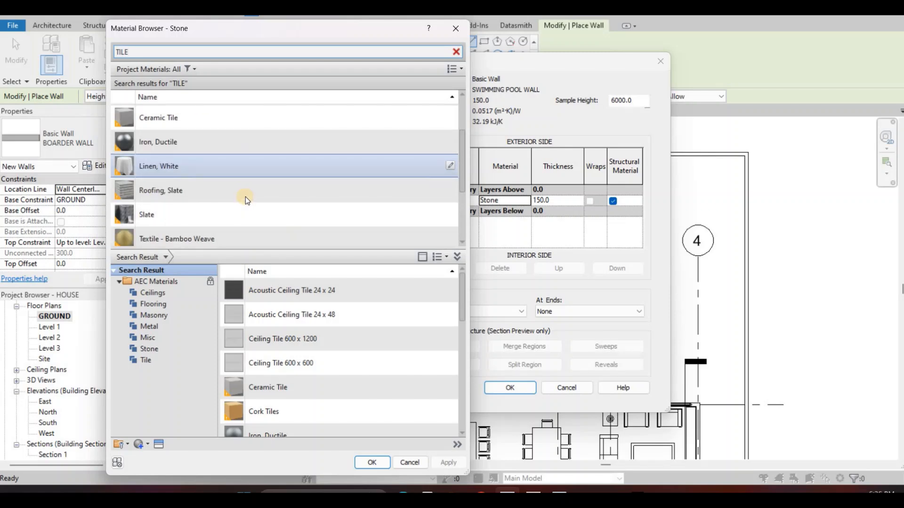
scroll(236, 213, down, 1)
scroll(264, 211, up, 1)
scroll(260, 213, down, 1)
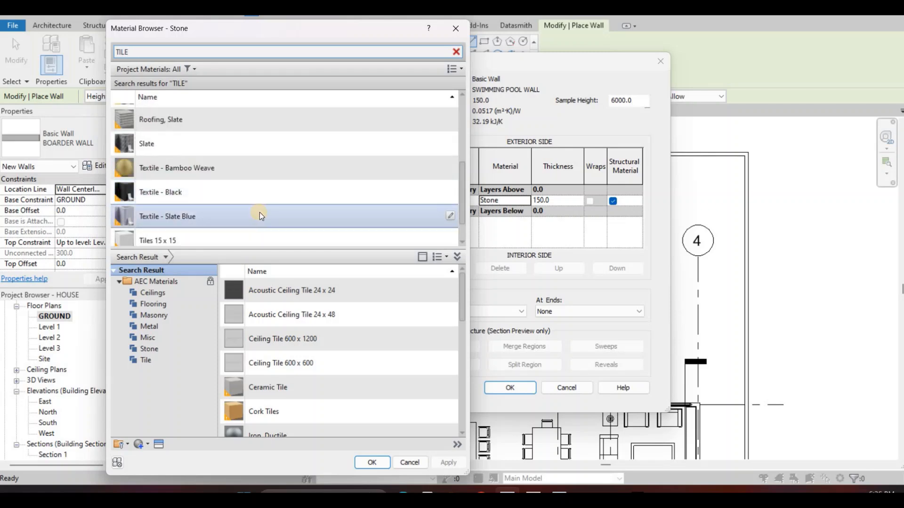
scroll(207, 213, down, 1)
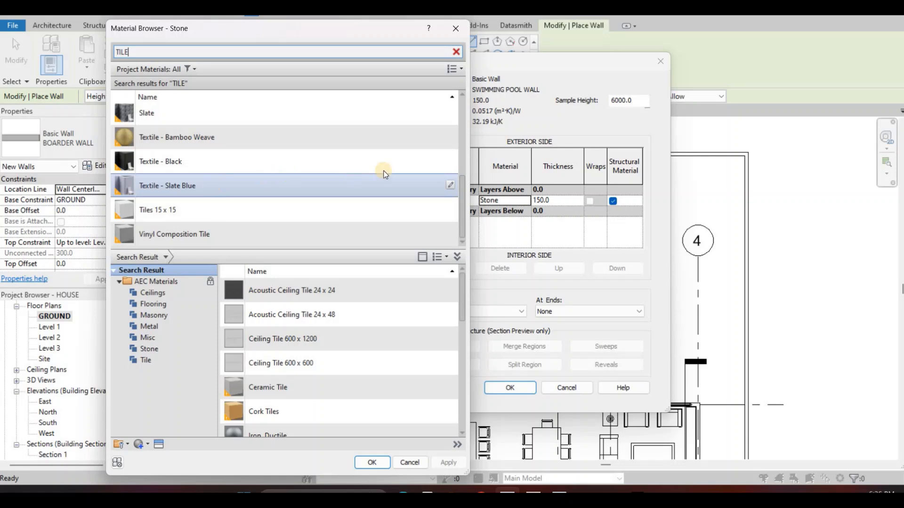
Assign the Textile - Slate Blue material to the pool wall's structural layer and accept the wall type
click(345, 189)
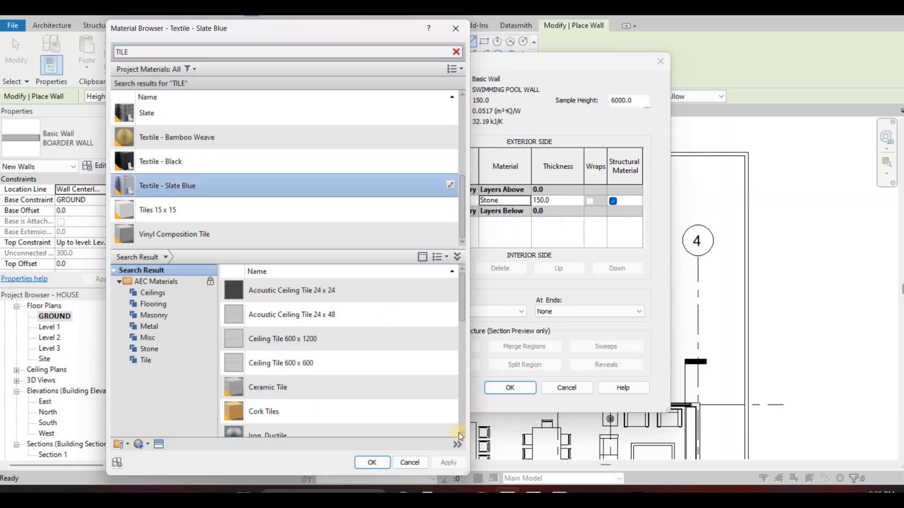
scroll(339, 386, down, 1)
click(371, 463)
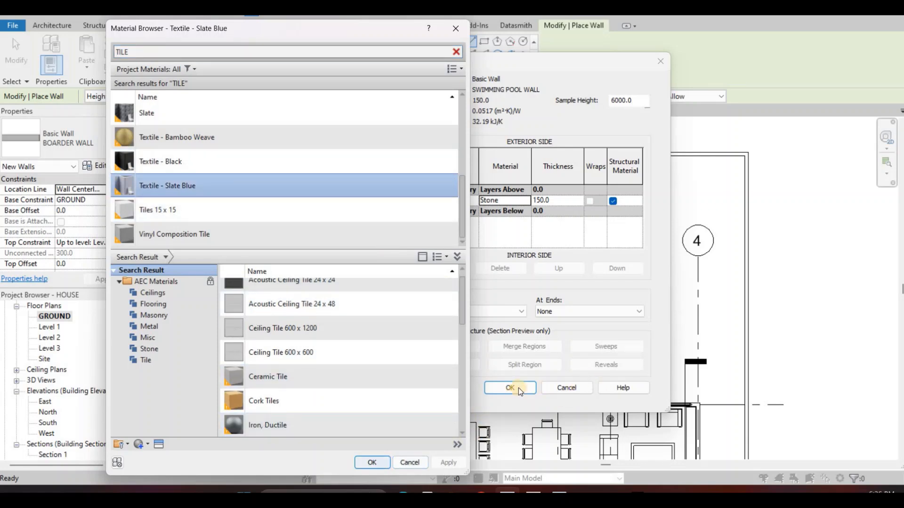
click(531, 391)
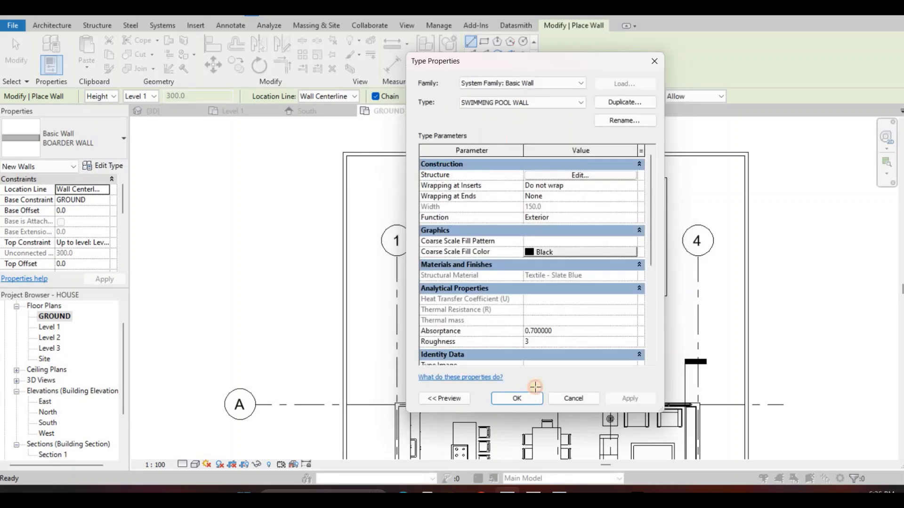
key(Return)
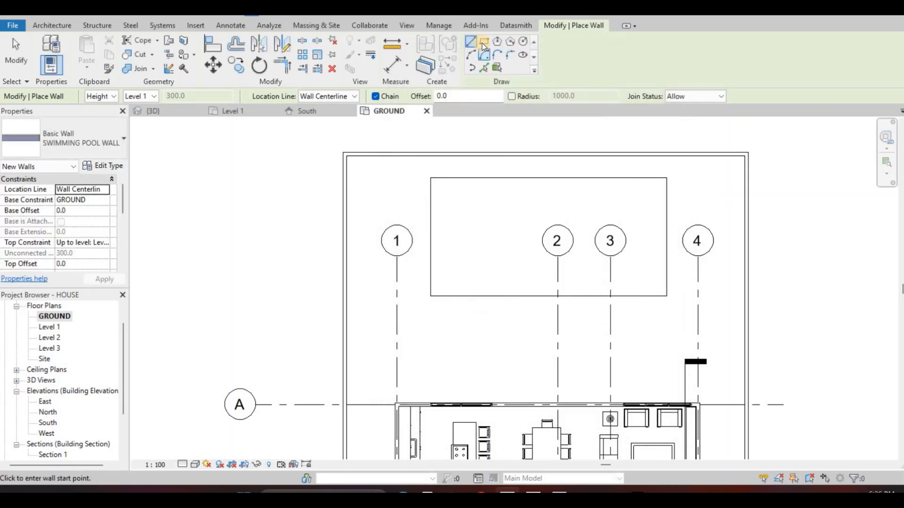
Draw a rectangle of SWIMMING POOL WALL walls just inside the edges of the floor opening
click(484, 43)
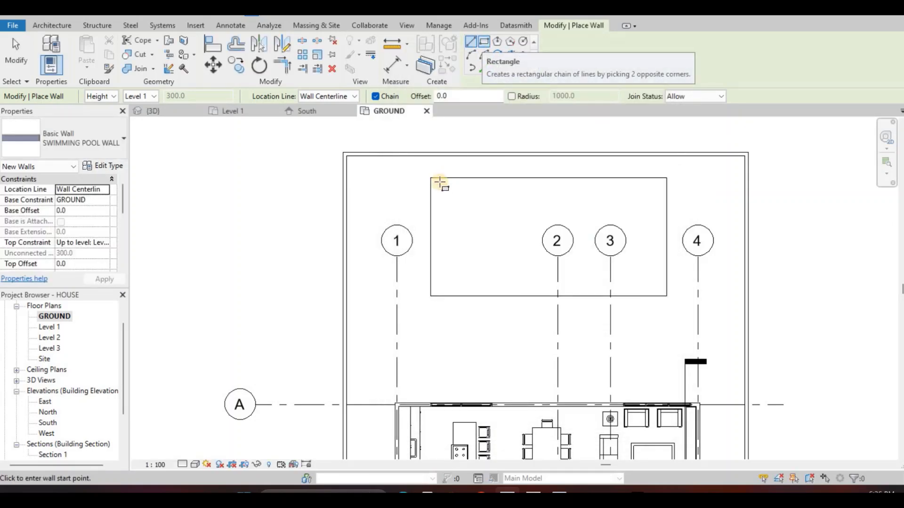
scroll(431, 180, up, 2)
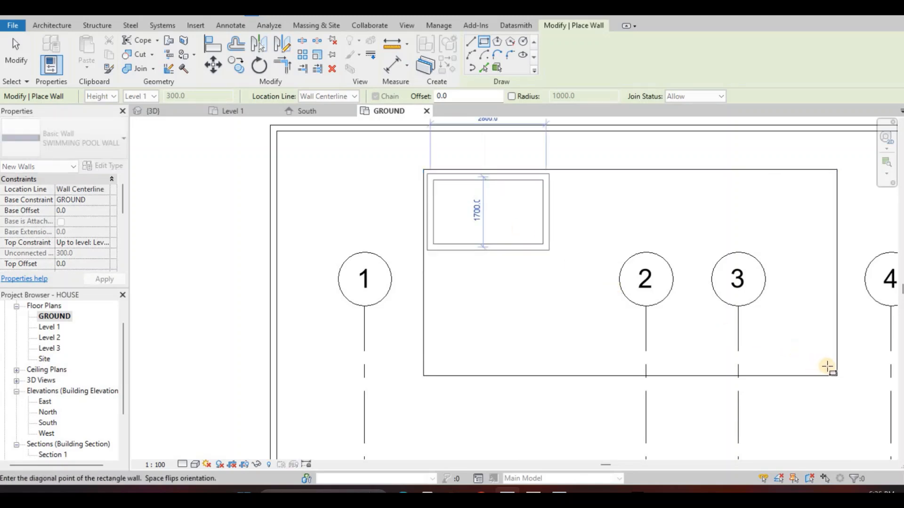
key(Escape)
key(Escape)
click(828, 248)
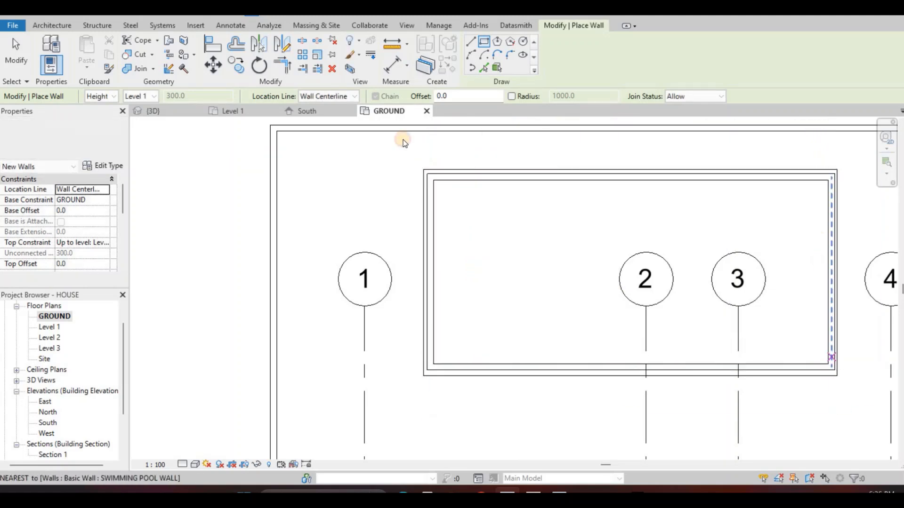
Set the thickness of the SWIMMING POOL WALL type's structural layer to 100 and accept the type changes
click(106, 166)
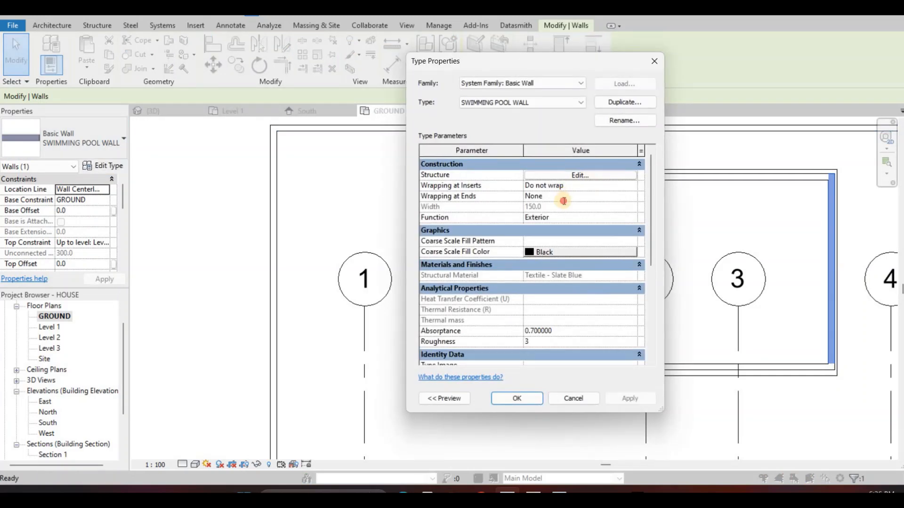
click(579, 175)
click(527, 199)
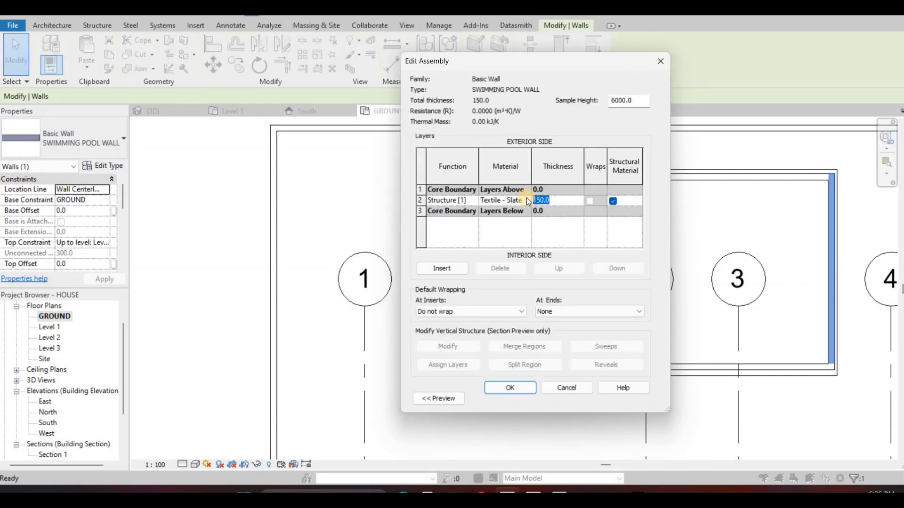
text(100)
click(515, 389)
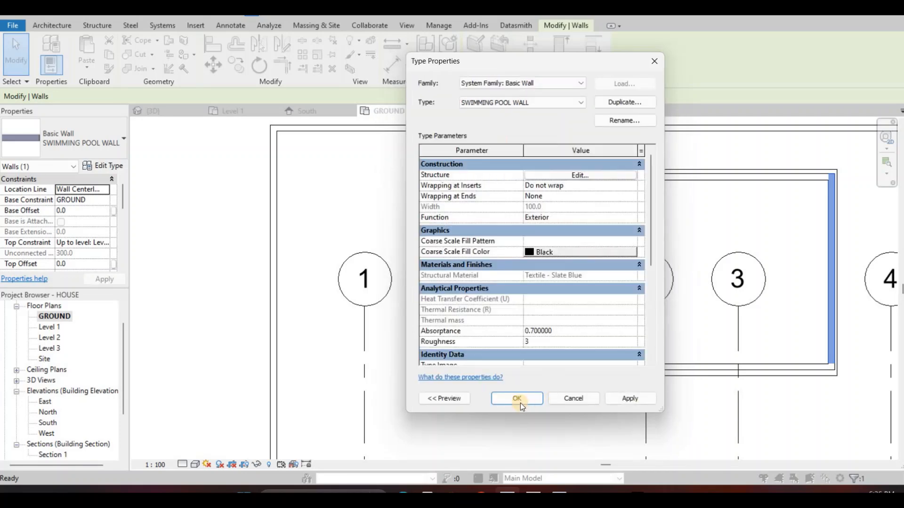
click(518, 399)
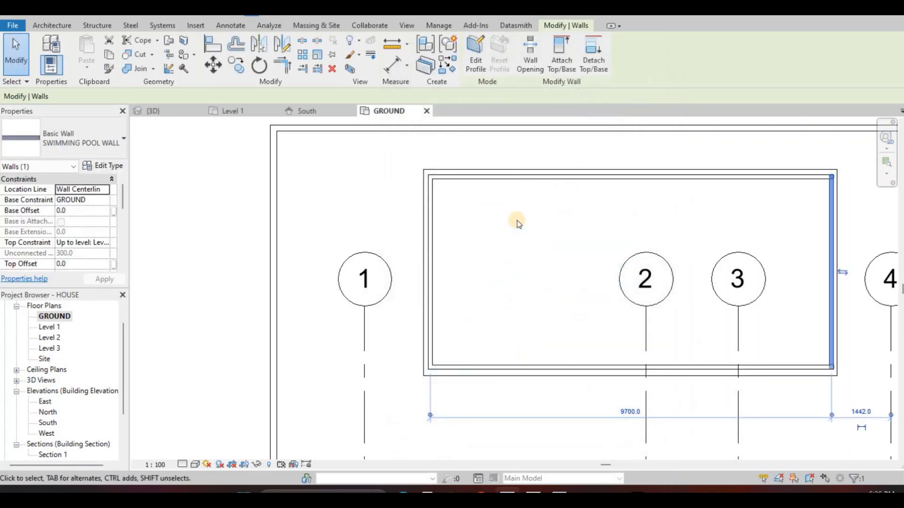
Align the outer faces of the north and west pool walls with the floor opening's edges
click(517, 220)
scroll(515, 220, up, 3)
key(a)
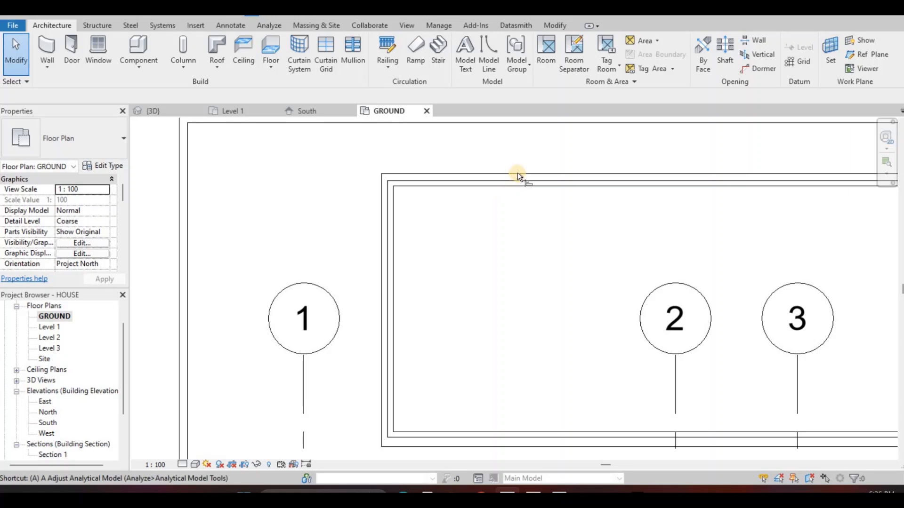
key(l)
scroll(517, 172, up, 1)
click(518, 177)
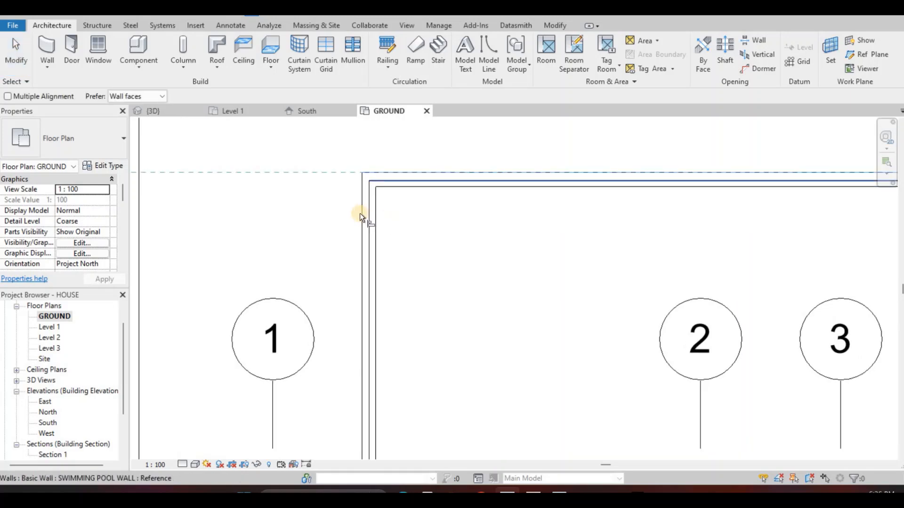
click(364, 212)
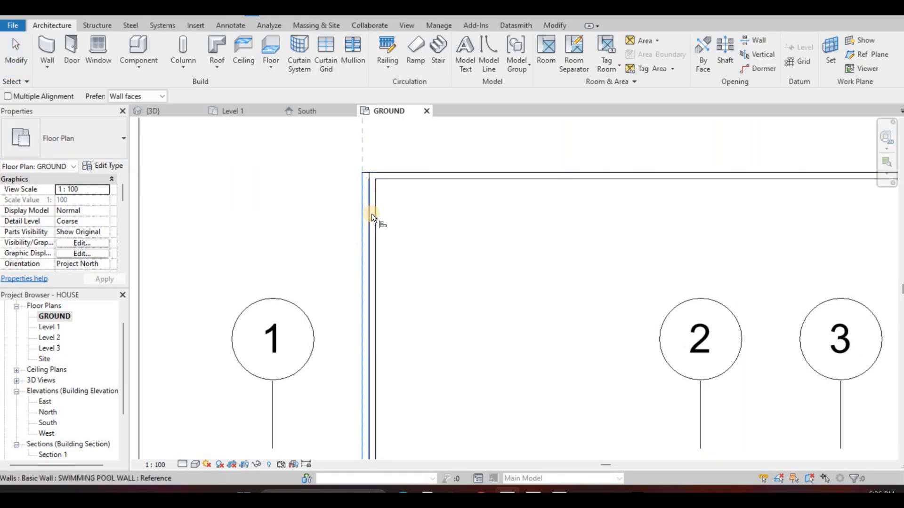
click(371, 214)
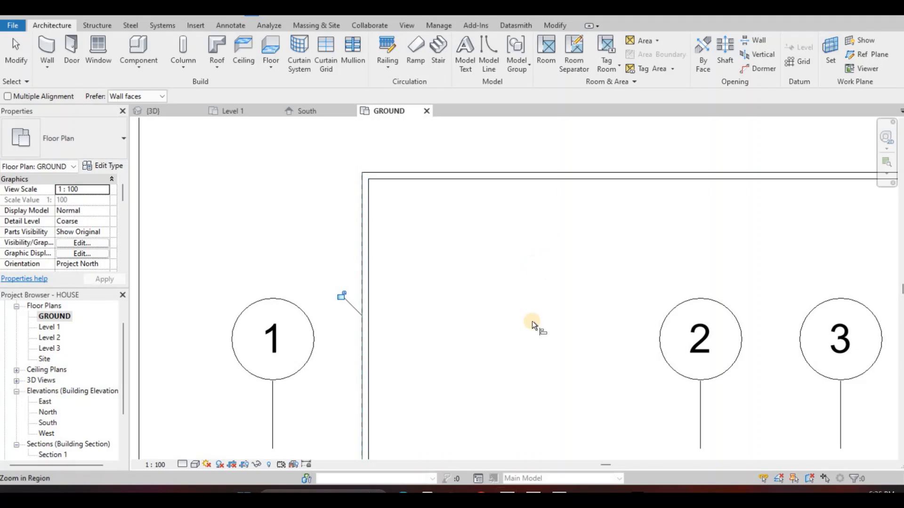
Align the outer faces of the south and east pool walls with the floor opening's edges
scroll(520, 362, down, 2)
click(521, 359)
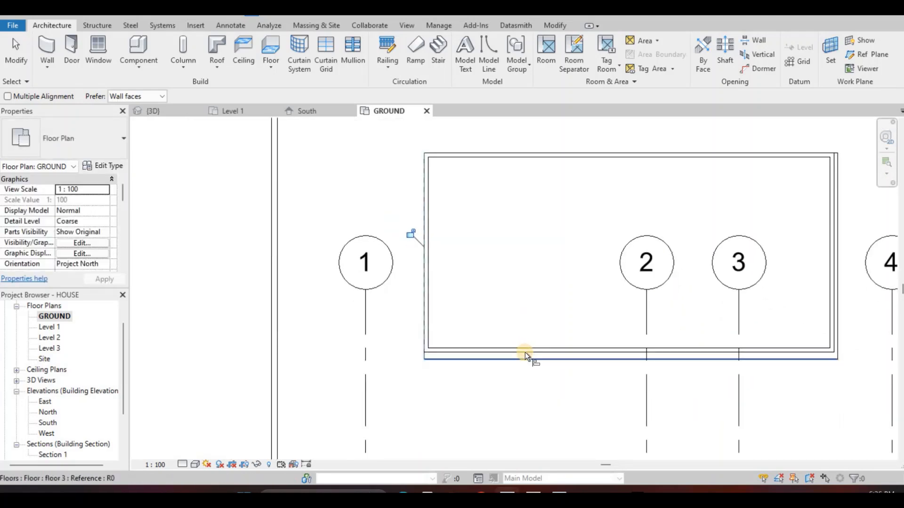
click(816, 258)
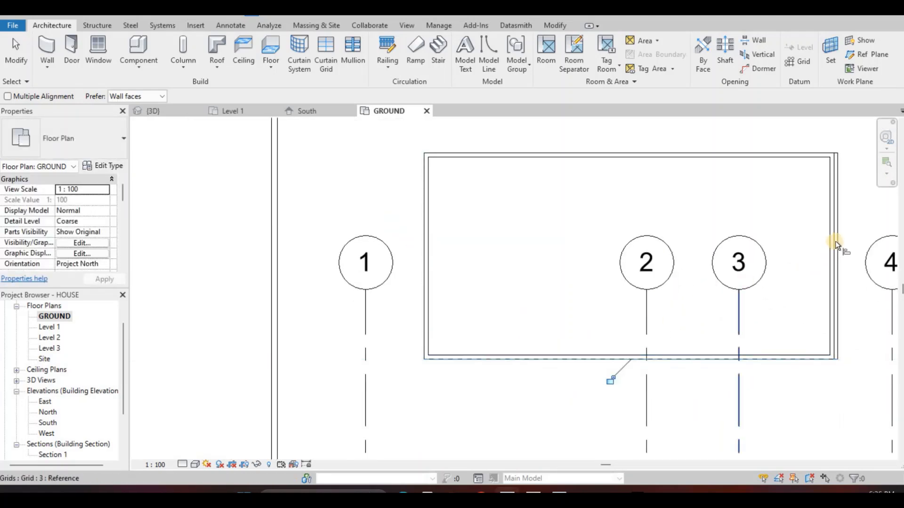
click(837, 235)
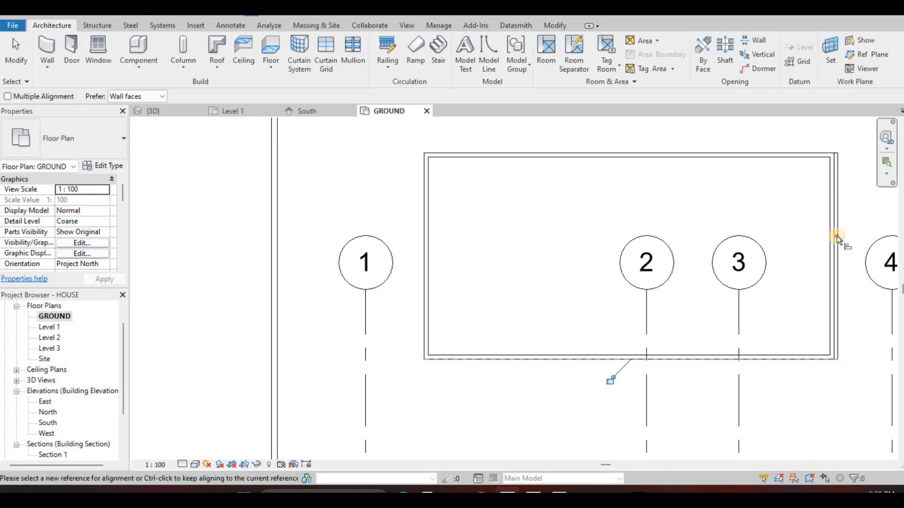
click(808, 263)
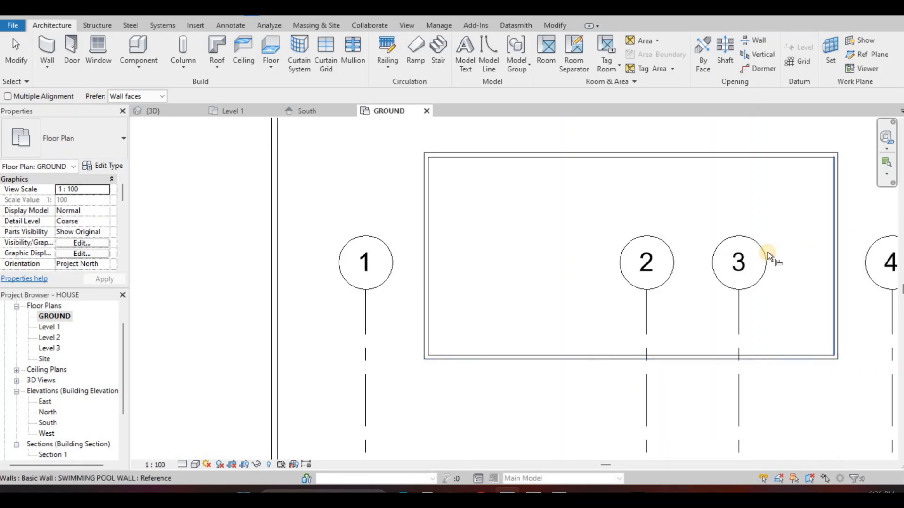
scroll(470, 235, down, 2)
key(Escape)
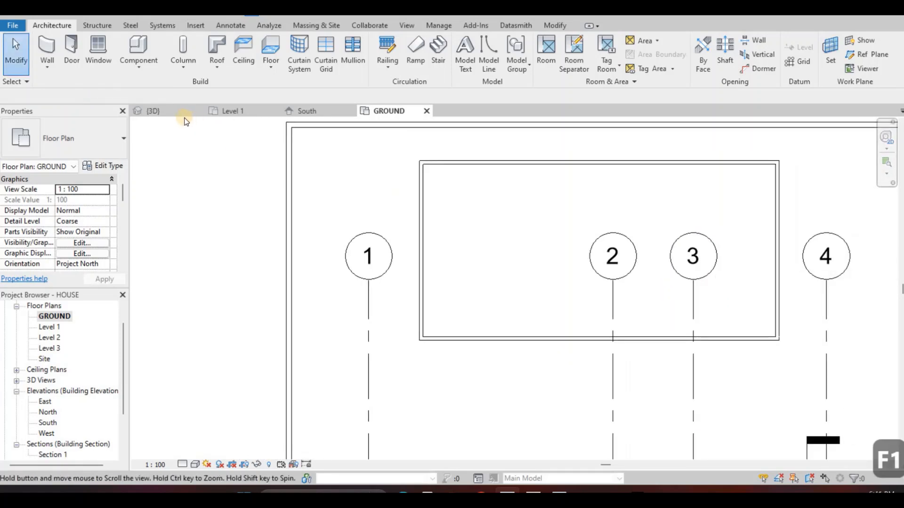
In the 3D view, set all four pool walls' top constraint to Up to level: GROUND and base offset to -1500
scroll(429, 217, down, 1)
key(ctrl+Tab)
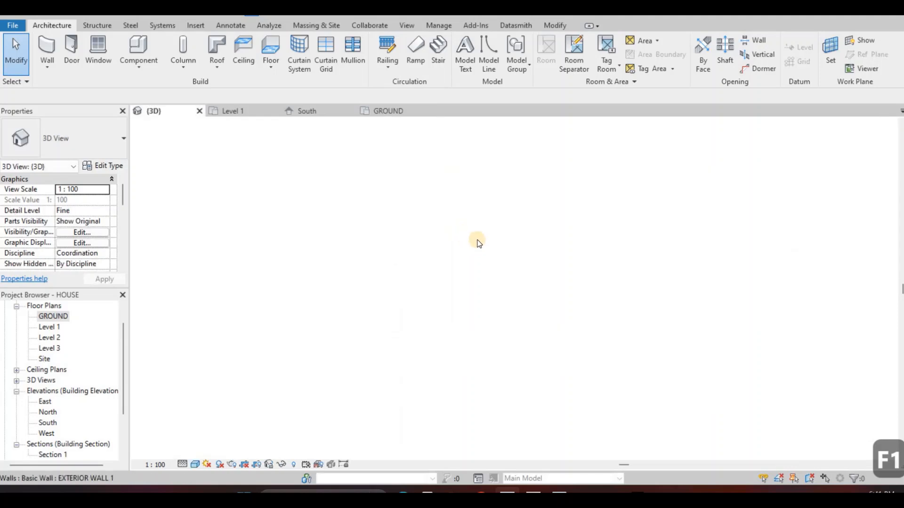
mouse_move(477, 241)
middle_down()
mouse_move(481, 250)
mouse_move(485, 231)
middle_up()
scroll(509, 210, down, 1)
shift+middle_drag(590, 234, 459, 250)
scroll(459, 249, up, 2)
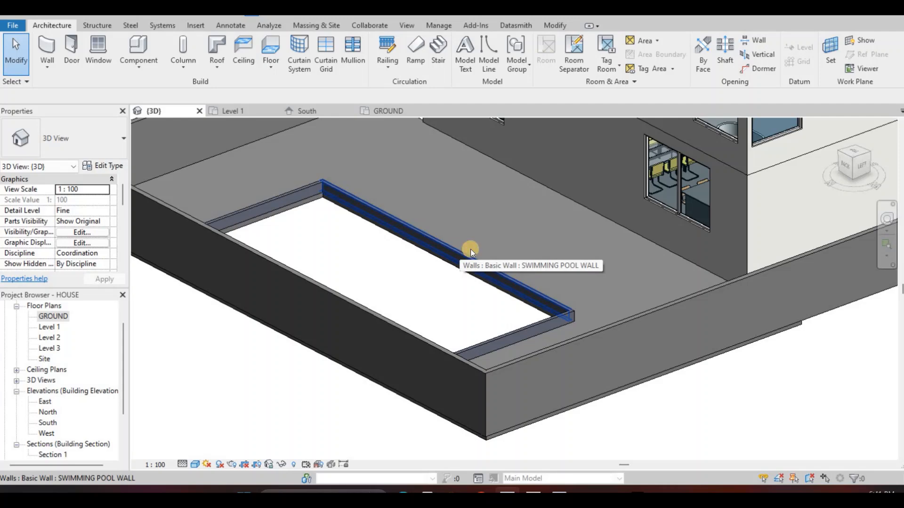
key(Tab)
click(444, 254)
shift+middle_drag(487, 251, 97, 242)
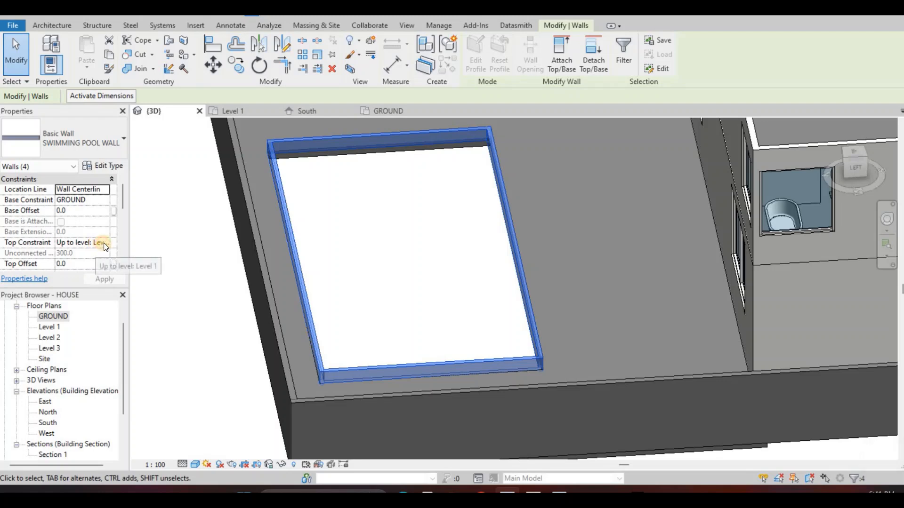
click(99, 242)
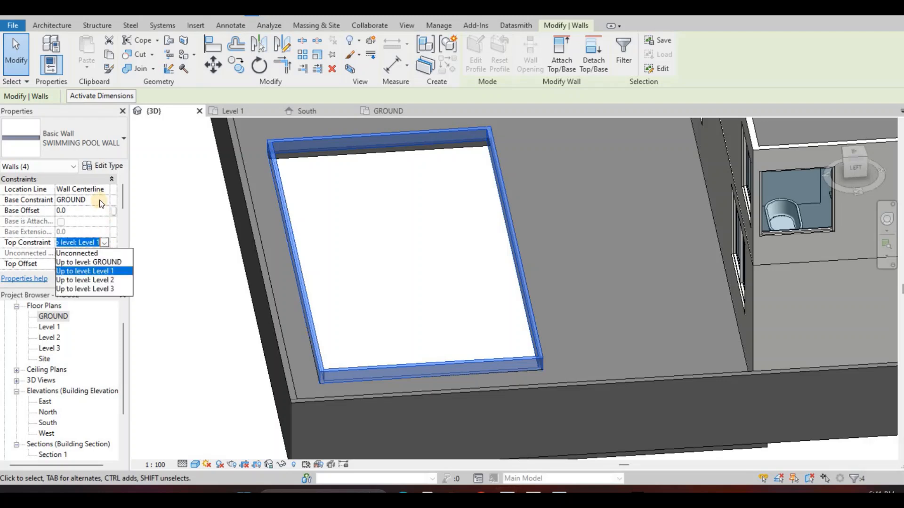
key(Return)
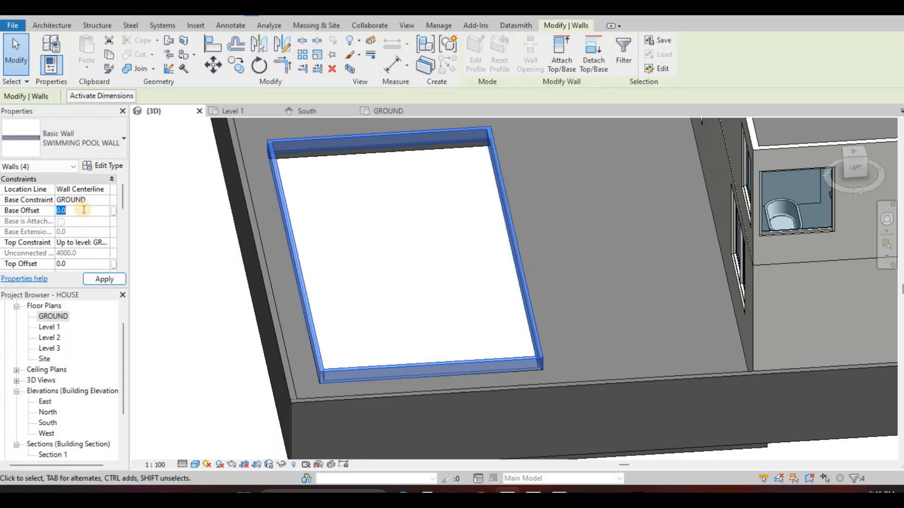
text(-1500)
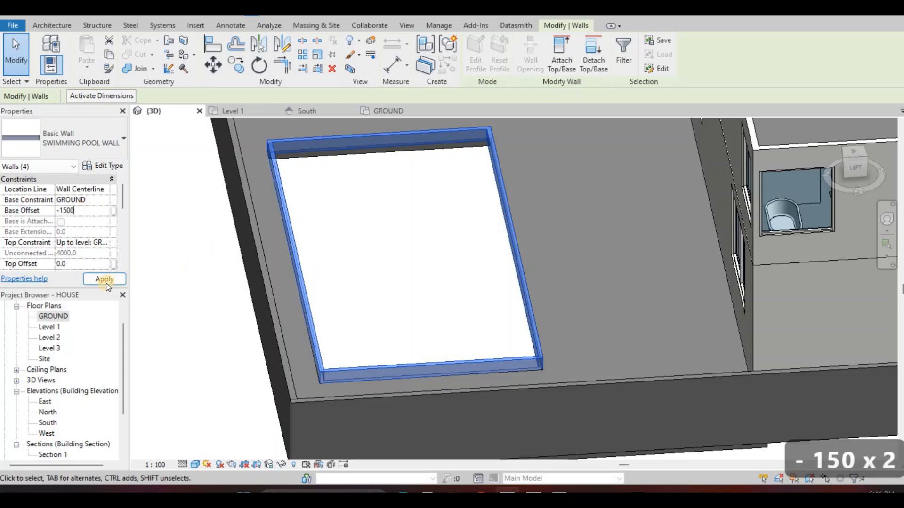
key(Escape)
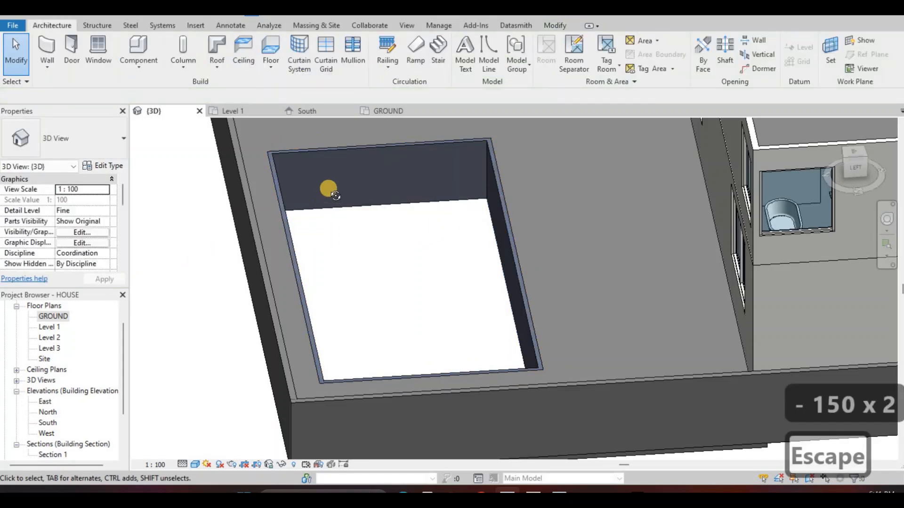
Set the top offset of all four pool walls to 20
scroll(377, 156, up, 5)
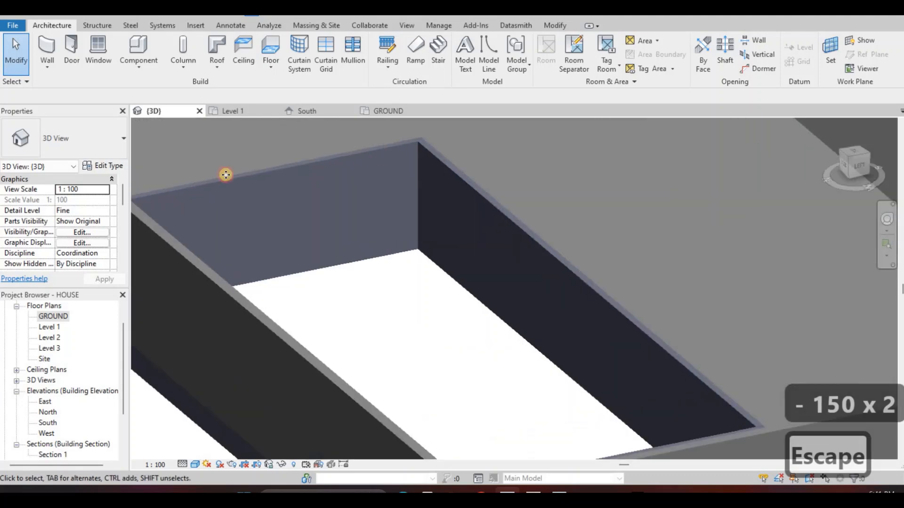
key(Tab)
click(95, 242)
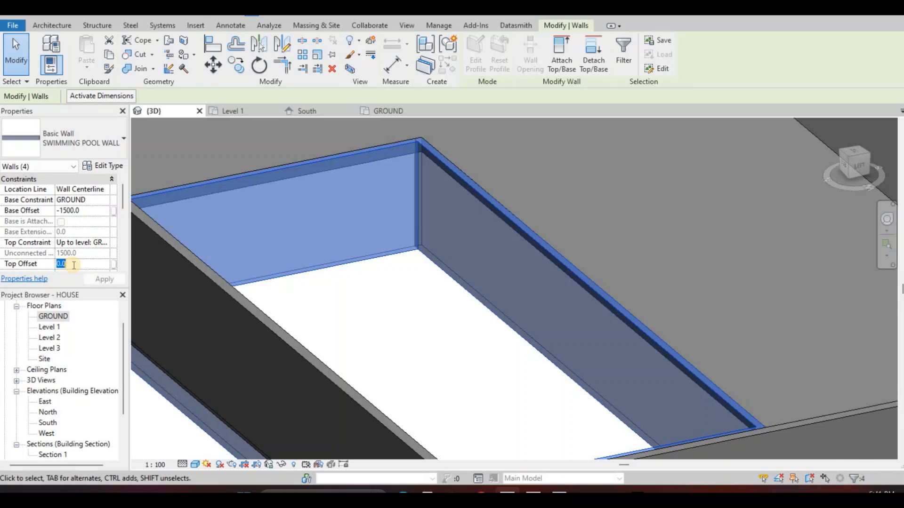
text(5)
key(BackSpace)
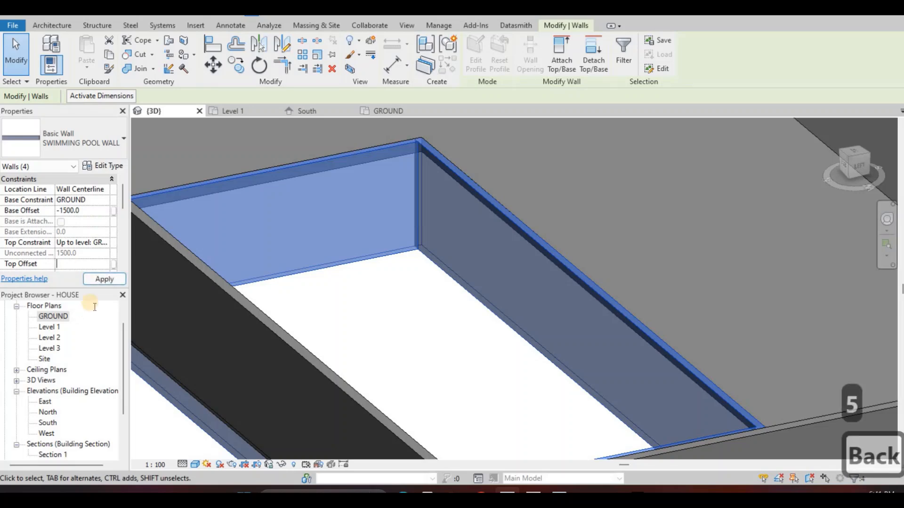
text(20)
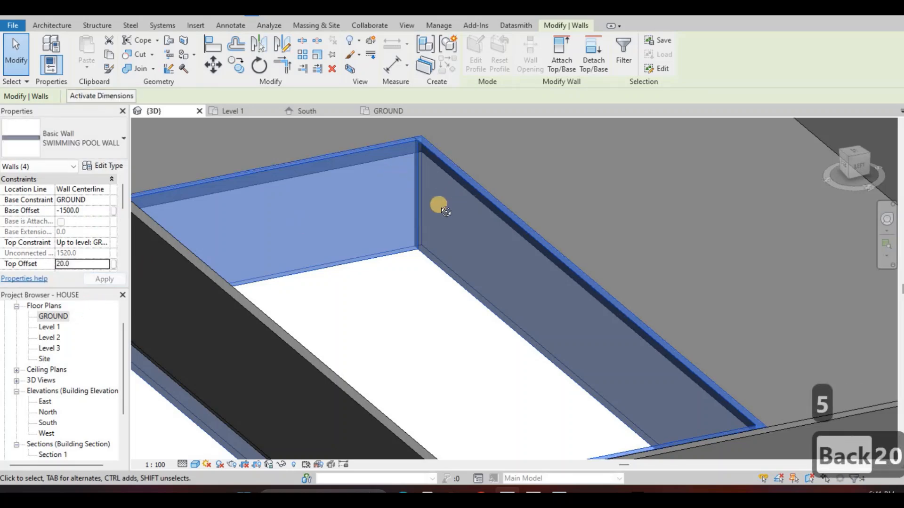
key(Escape)
Examine the pool walls' raised rim and their depth below the ground floor from several angles
shift+middle_drag(315, 210, 165, 337)
shift+middle_drag(278, 289, 329, 281)
scroll(194, 275, up, 3)
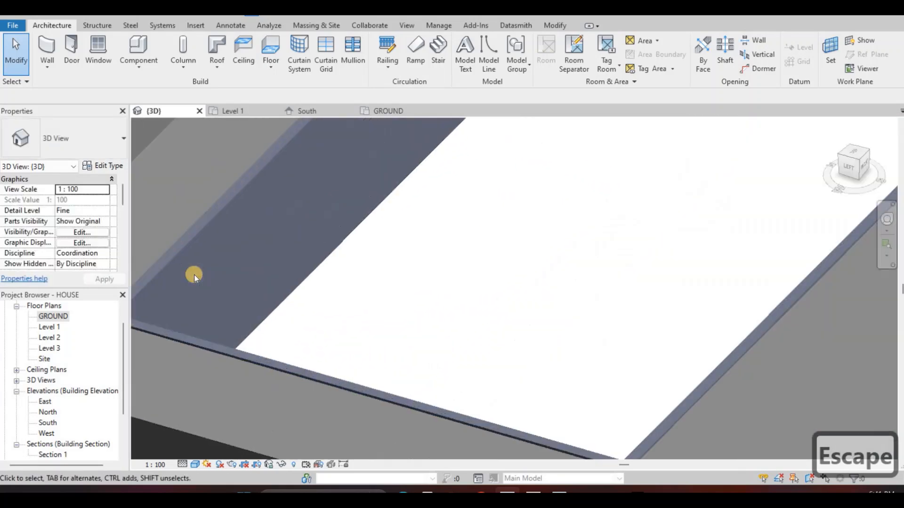
scroll(193, 274, up, 2)
middle_drag(155, 306, 264, 230)
scroll(185, 259, up, 4)
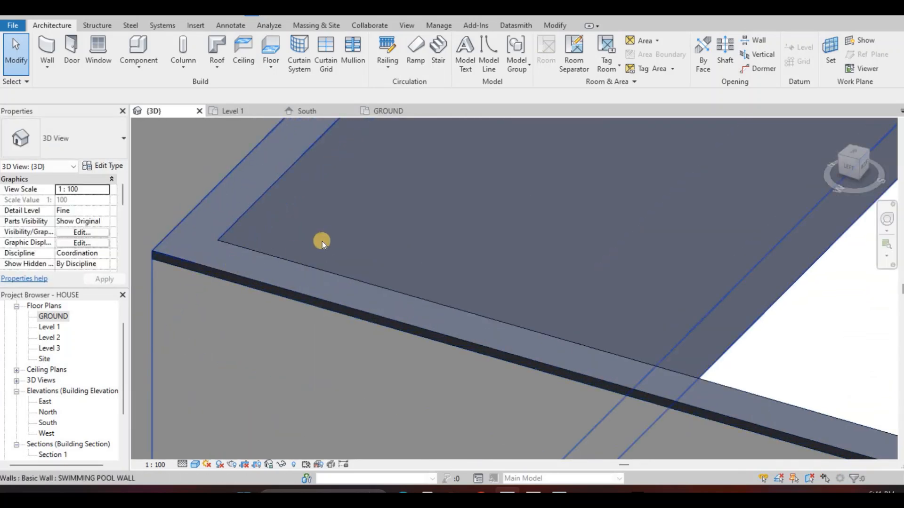
scroll(329, 247, down, 3)
shift+middle_drag(367, 268, 509, 226)
scroll(428, 254, up, 4)
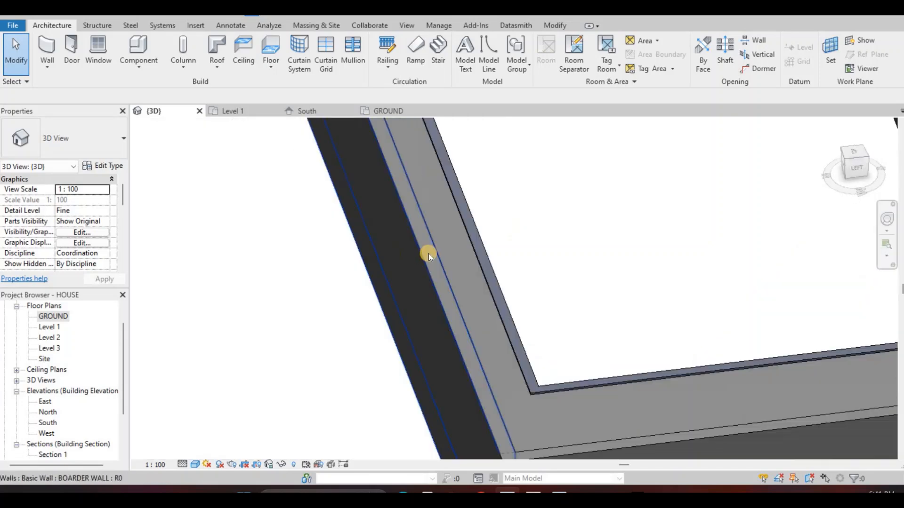
shift+middle_drag(428, 254, 424, 285)
scroll(450, 285, down, 3)
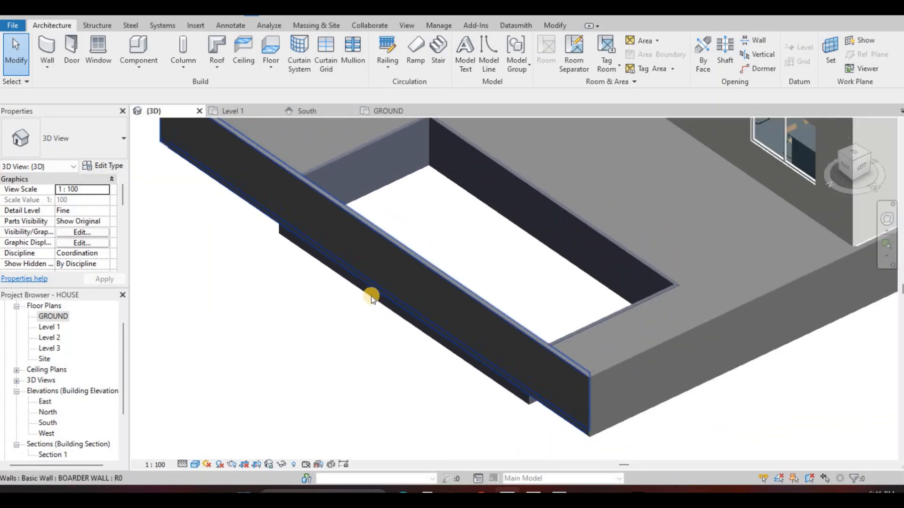
shift+middle_drag(371, 295, 301, 315)
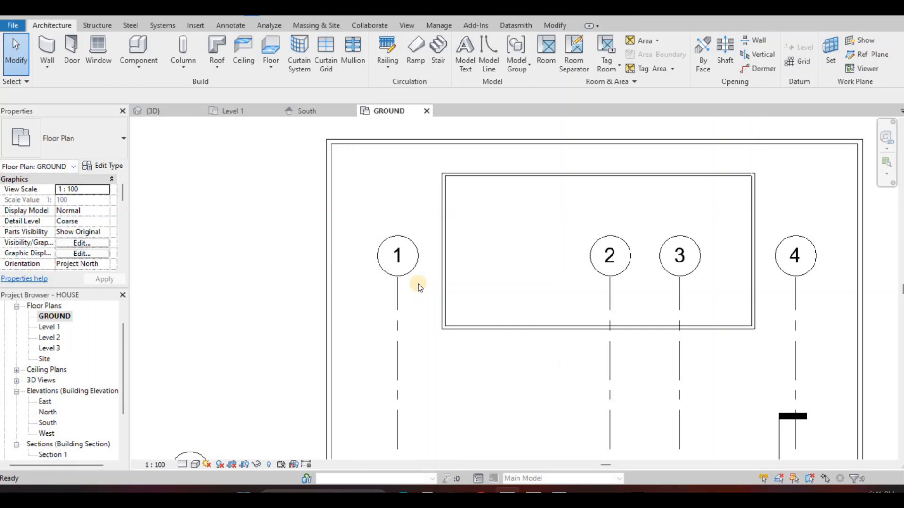
middle_drag(441, 250, 358, 277)
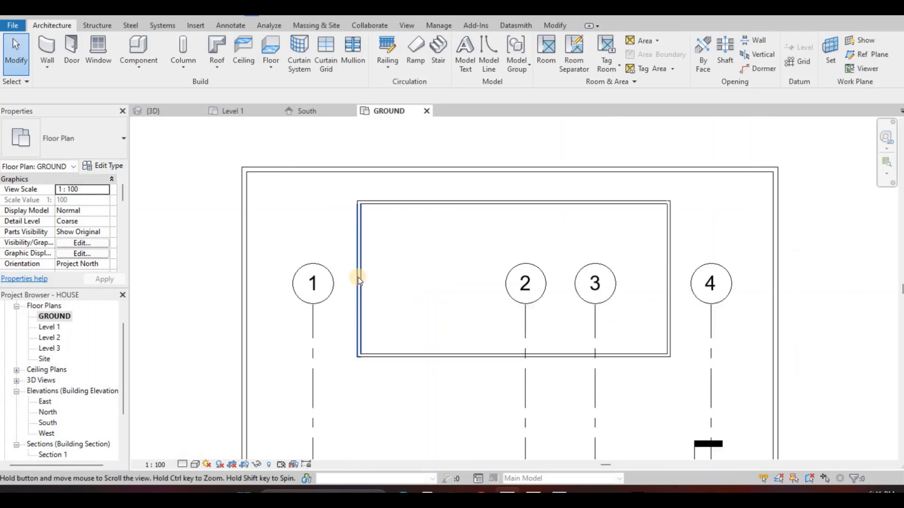
scroll(439, 273, down, 2)
click(71, 54)
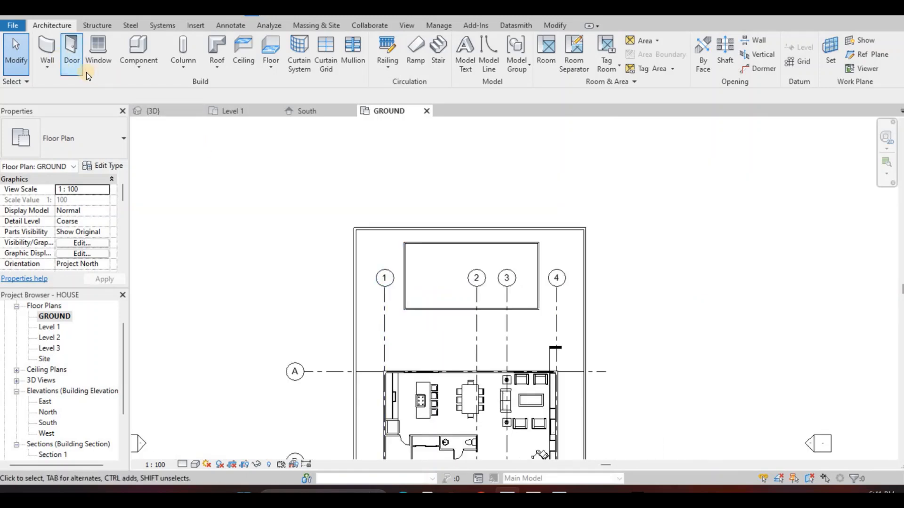
click(138, 66)
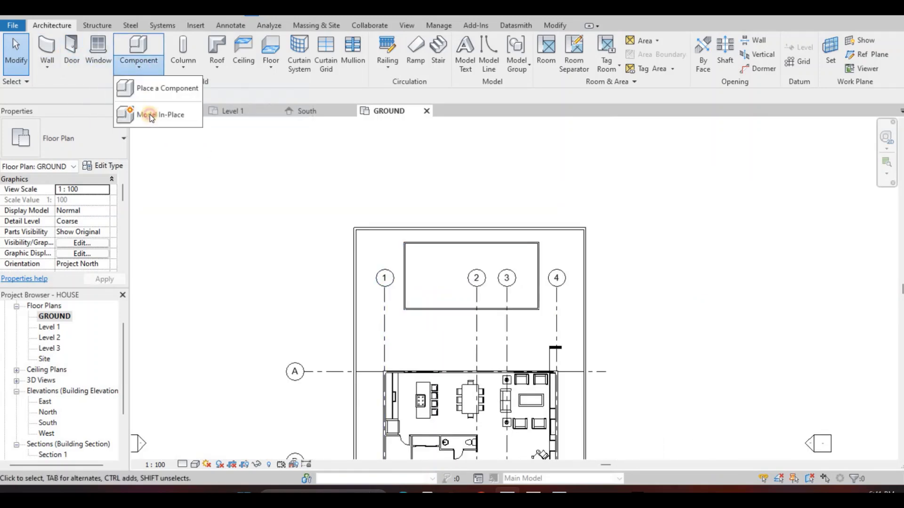
click(149, 115)
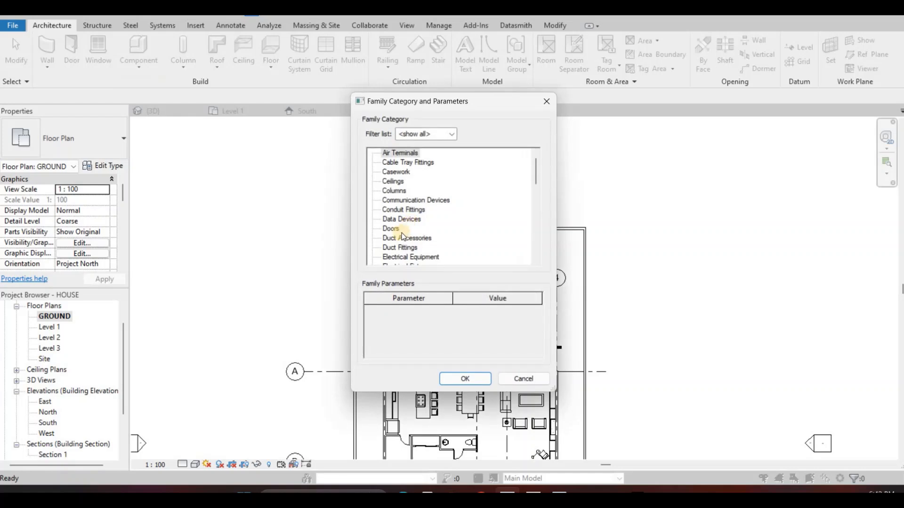
scroll(397, 249, down, 1)
scroll(397, 247, down, 2)
scroll(470, 347, down, 1)
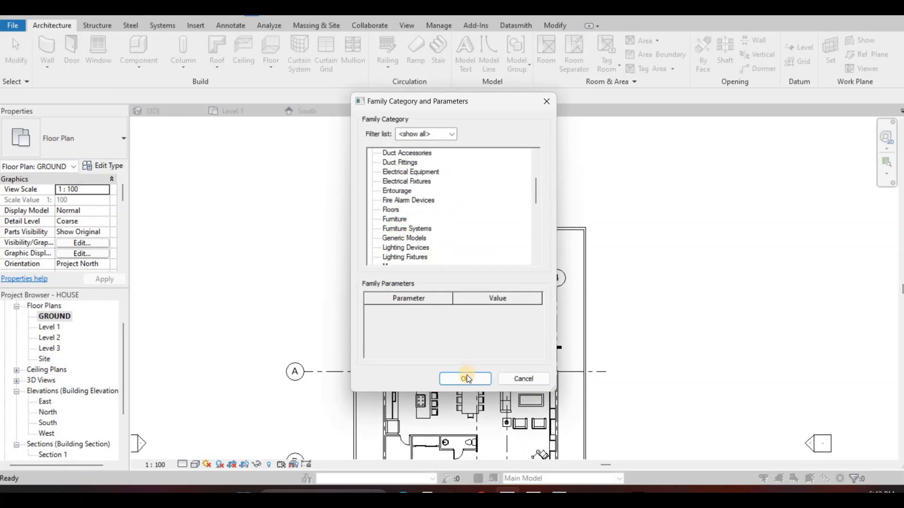
click(404, 238)
key(Return)
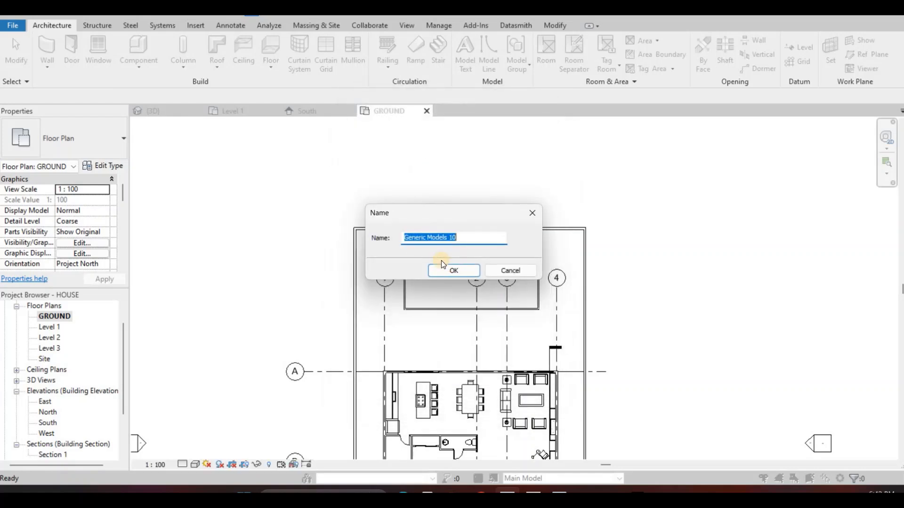
key(Return)
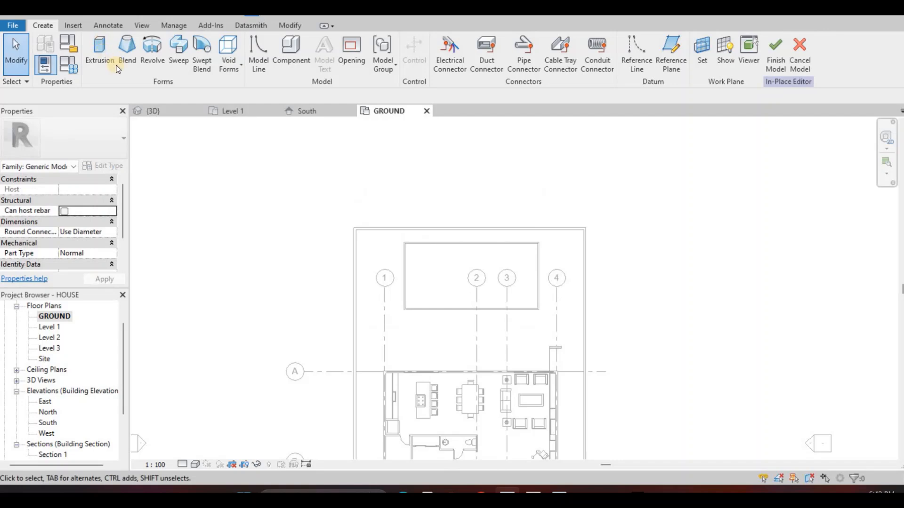
click(113, 65)
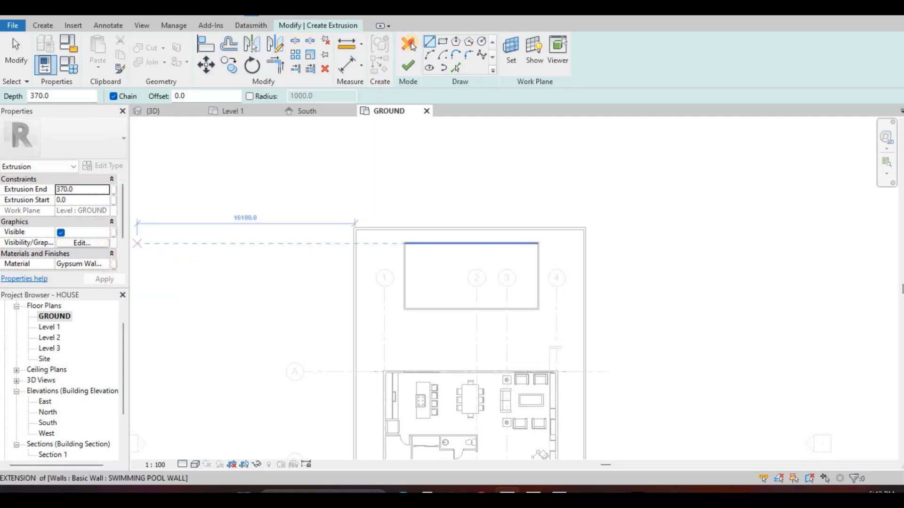
key(Escape)
key(Escape)
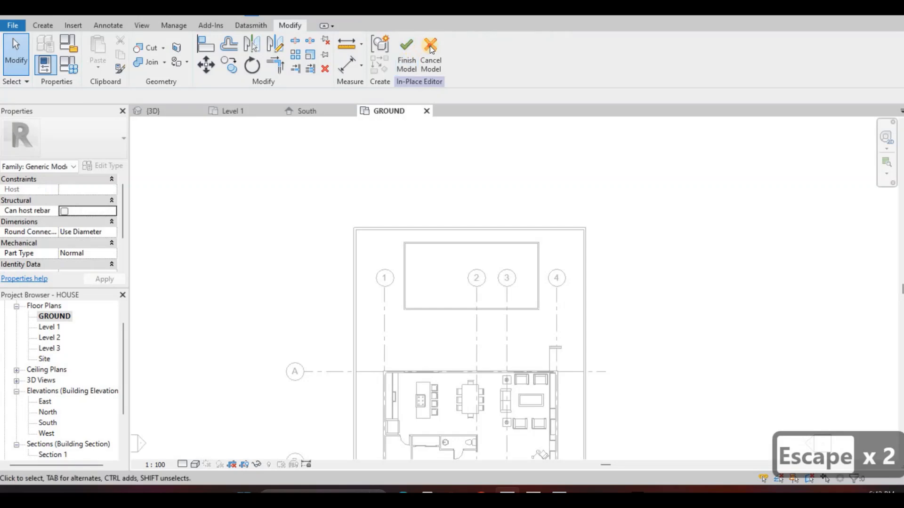
click(430, 46)
Copy the material name Textile - Slate Blue from the structure layer of the SWIMMING POOL WALL type
scroll(410, 241, up, 2)
key(Escape)
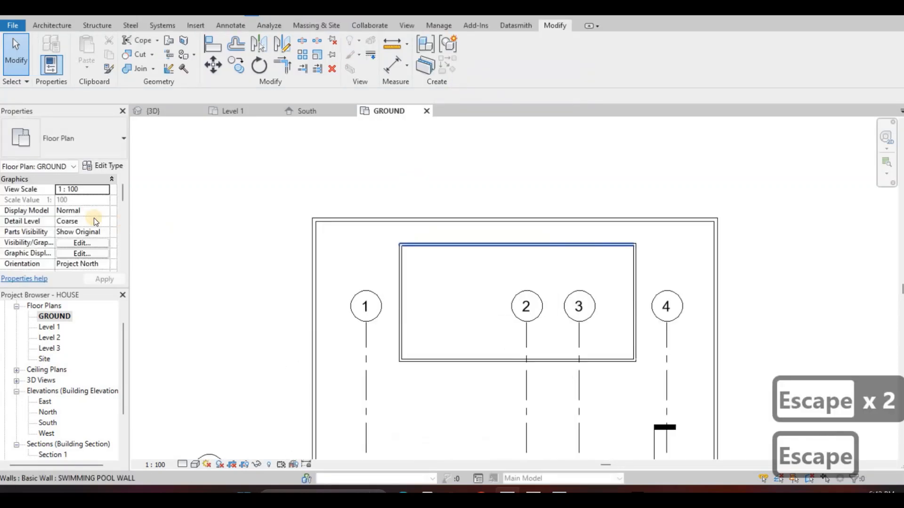
click(115, 166)
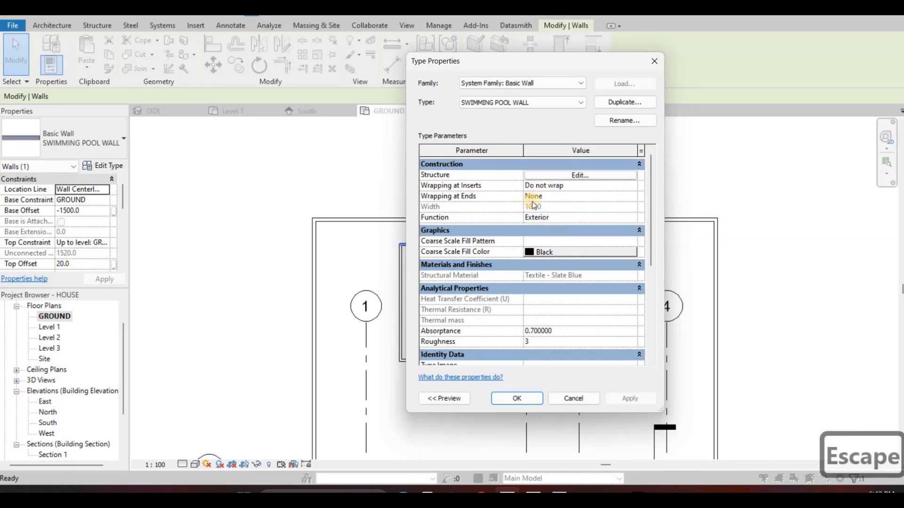
click(534, 175)
click(527, 201)
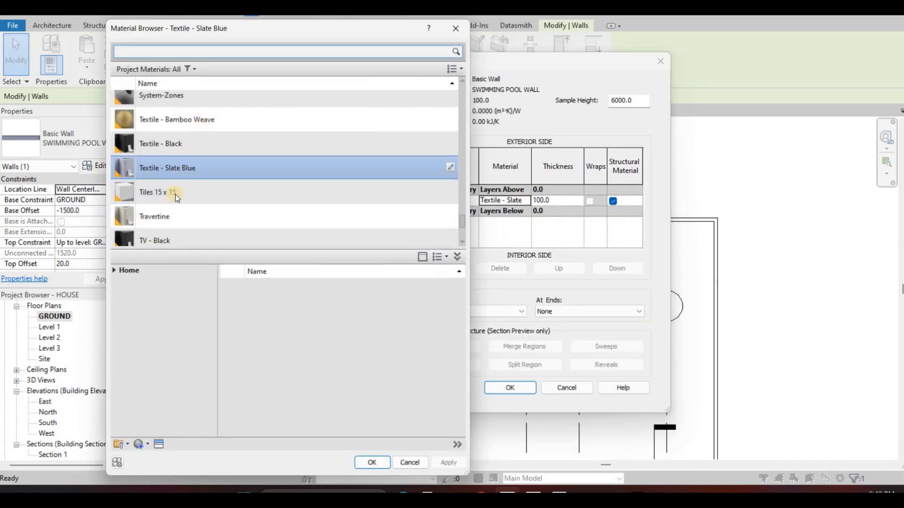
click(451, 194)
click(451, 175)
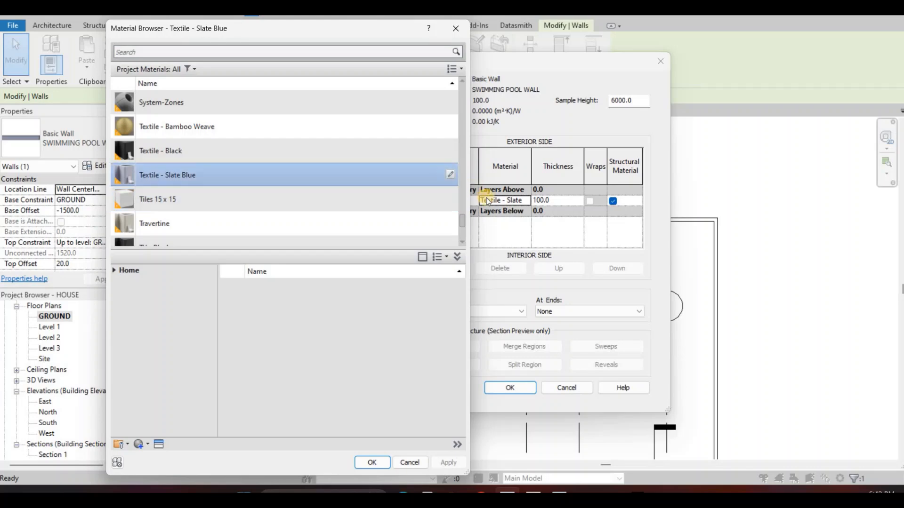
key(Escape)
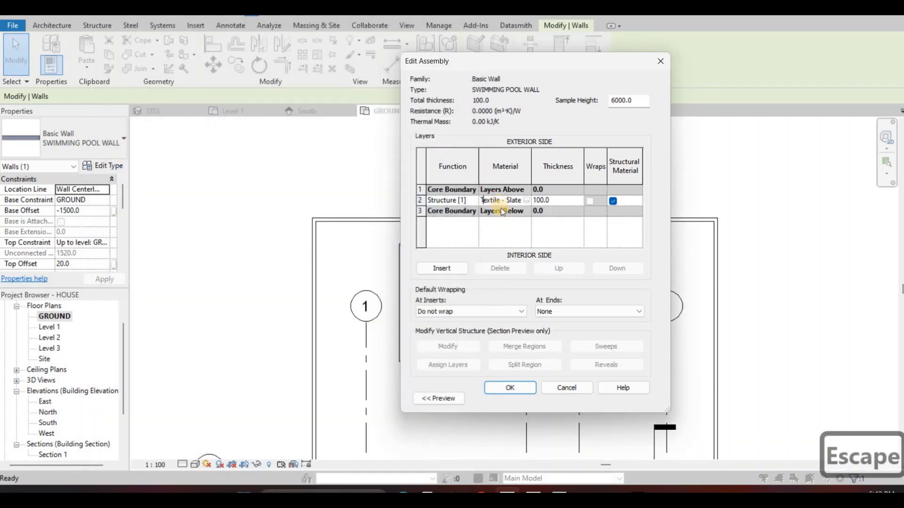
key(ctrl+a)
key(ctrl+c)
key(Escape)
key(Escape)
key(Escape)
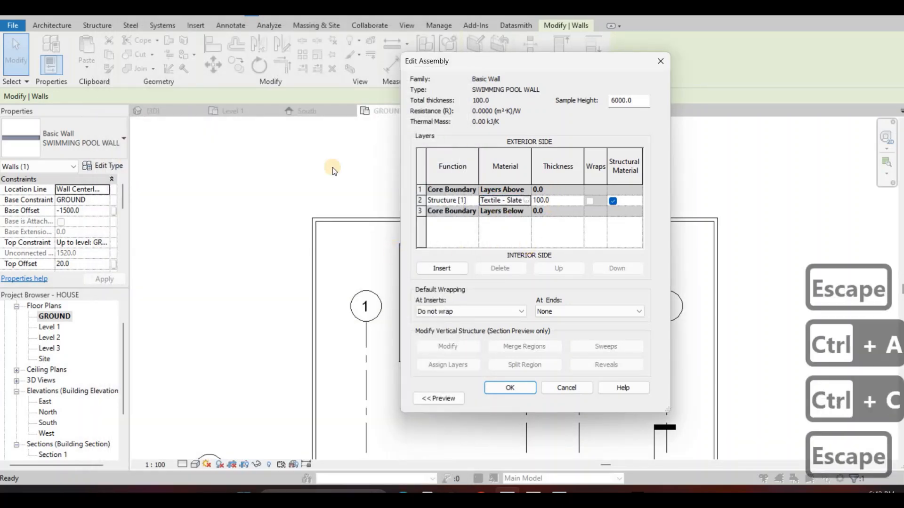
Create an in-place component in the Generic Models category named Generic Models 10 and start an extrusion in it
click(45, 27)
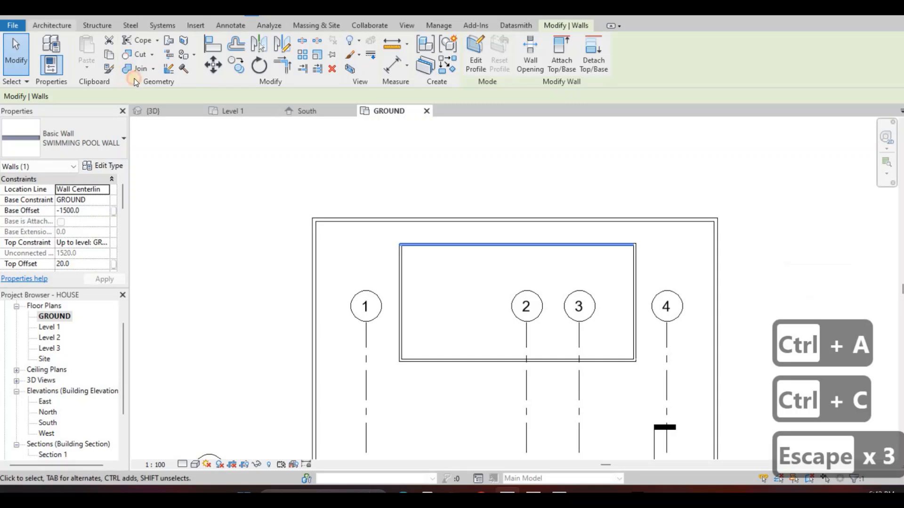
click(139, 60)
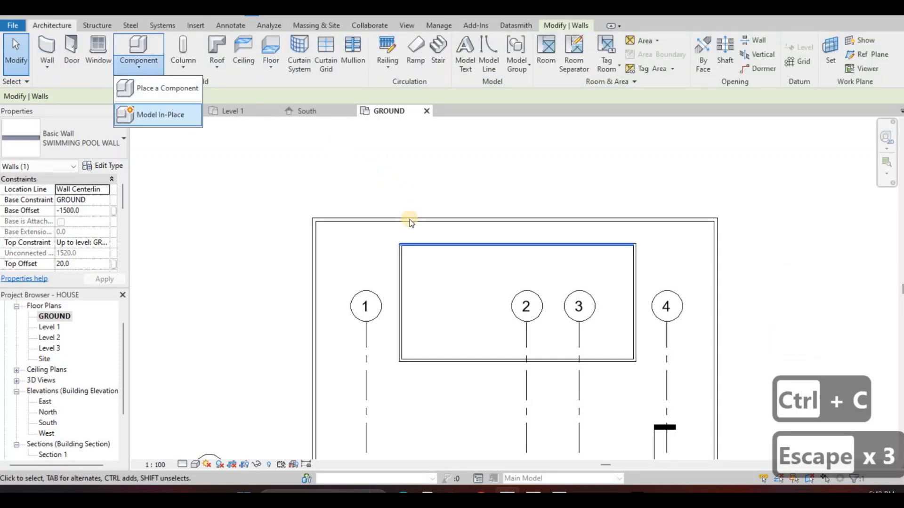
click(151, 115)
scroll(396, 250, down, 2)
click(399, 260)
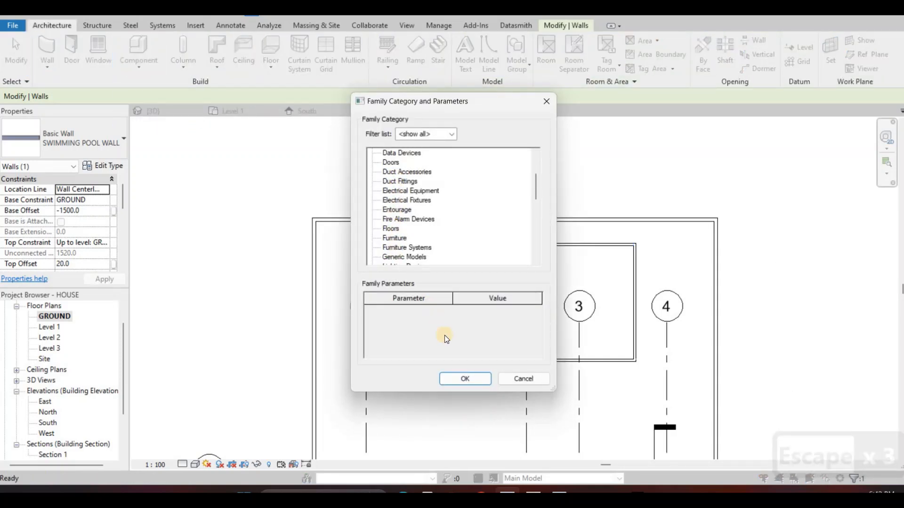
click(462, 378)
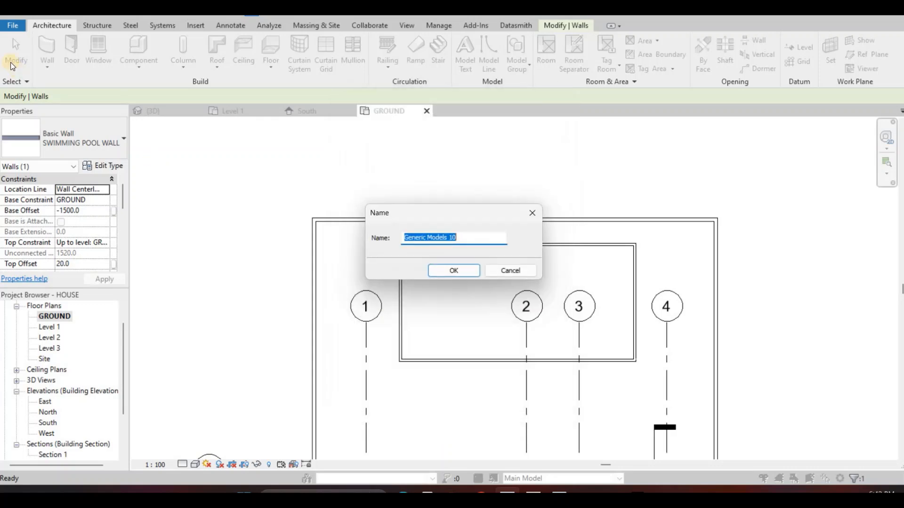
key(Return)
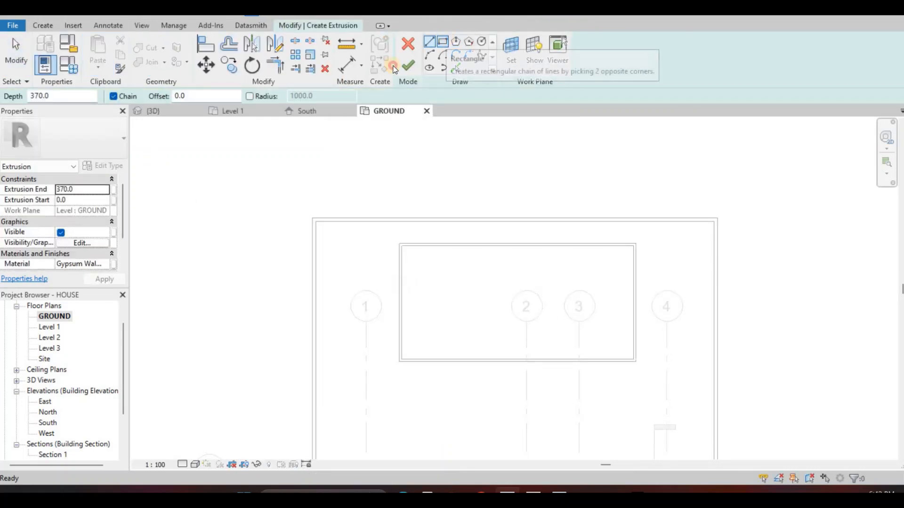
Set the extrusion's material to Textile - Slate Blue using the copied name
click(104, 264)
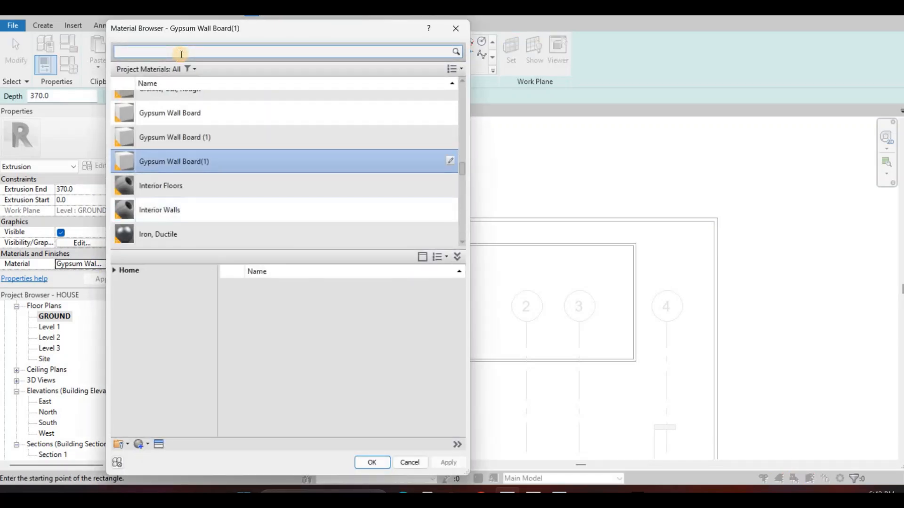
click(180, 54)
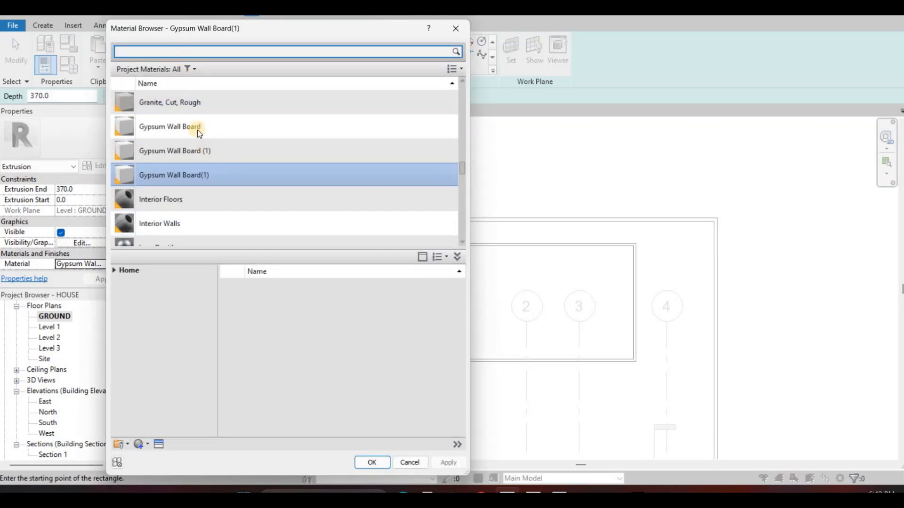
key(ctrl+v)
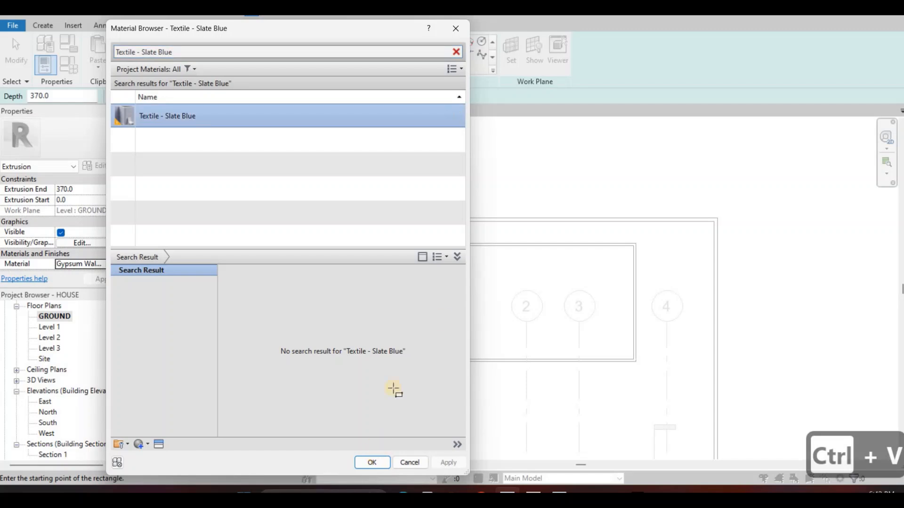
key(Return)
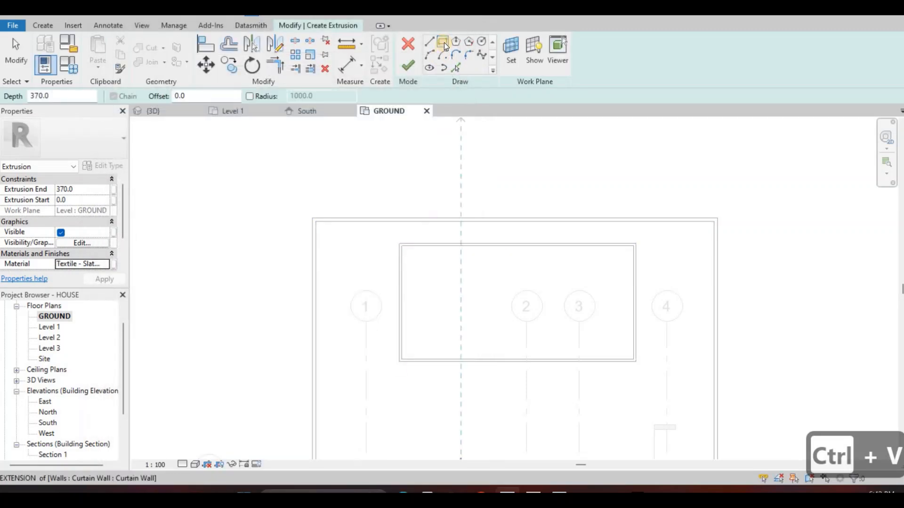
Sketch a rectangle along the inner faces of the four pool walls and finish the extrusion
click(401, 245)
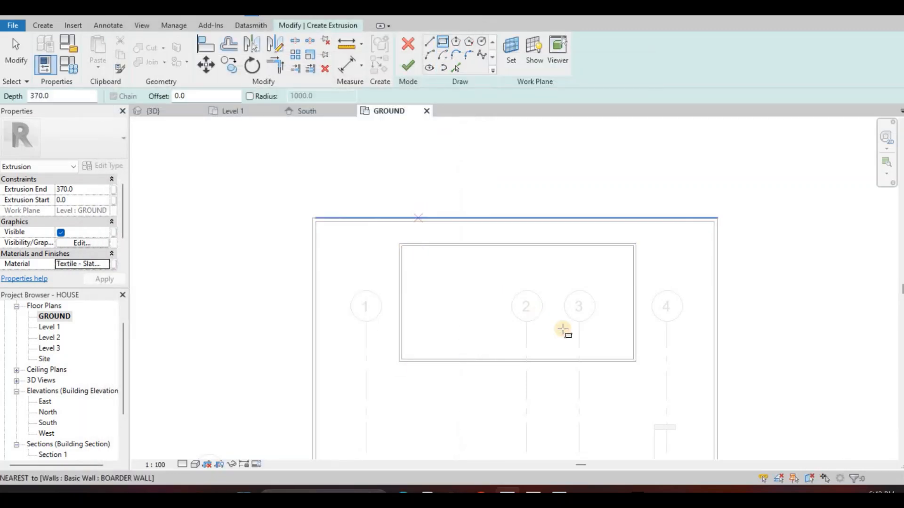
click(634, 361)
scroll(633, 362, up, 2)
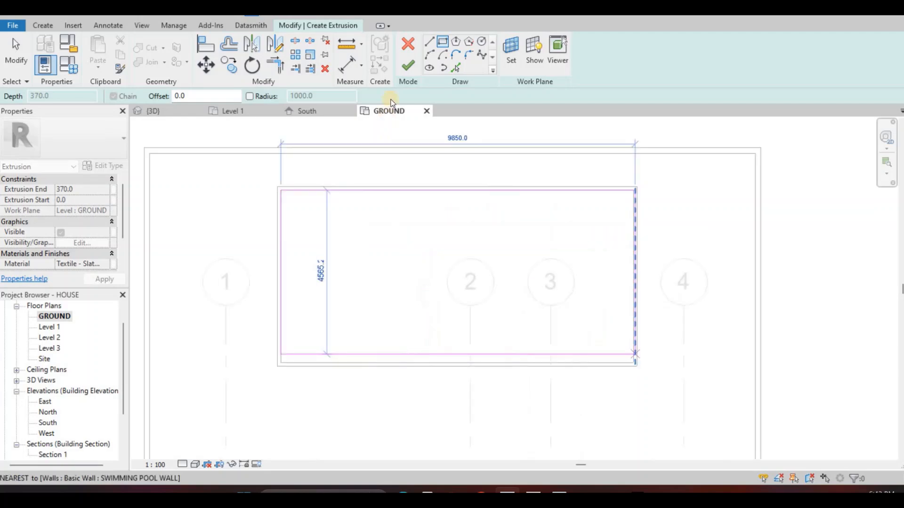
key(Escape)
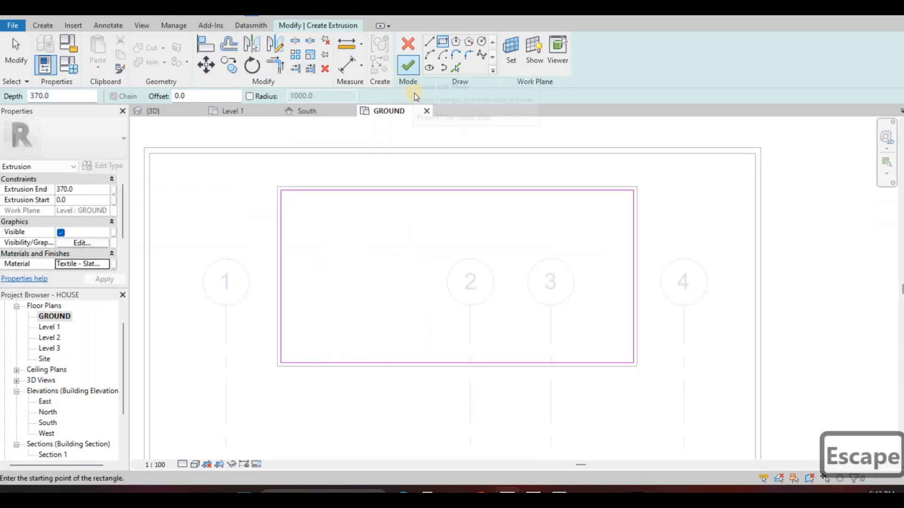
click(408, 66)
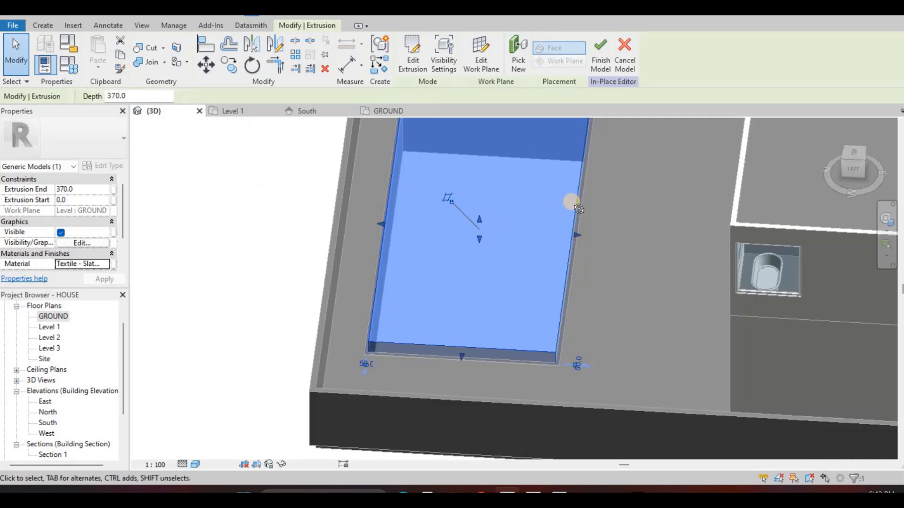
In the 3D view, set the extrusion's start to -1500 and lower its upper face to form a thin slab at the pool's bottom
scroll(578, 197, down, 1)
shift+middle_drag(517, 205, 478, 244)
drag(478, 230, 525, 226)
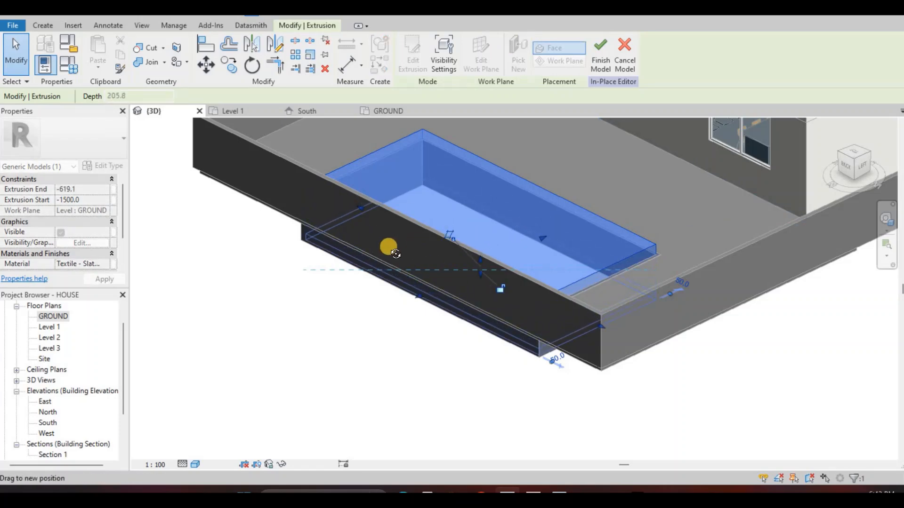
key(Escape)
shift+middle_drag(395, 246, 375, 89)
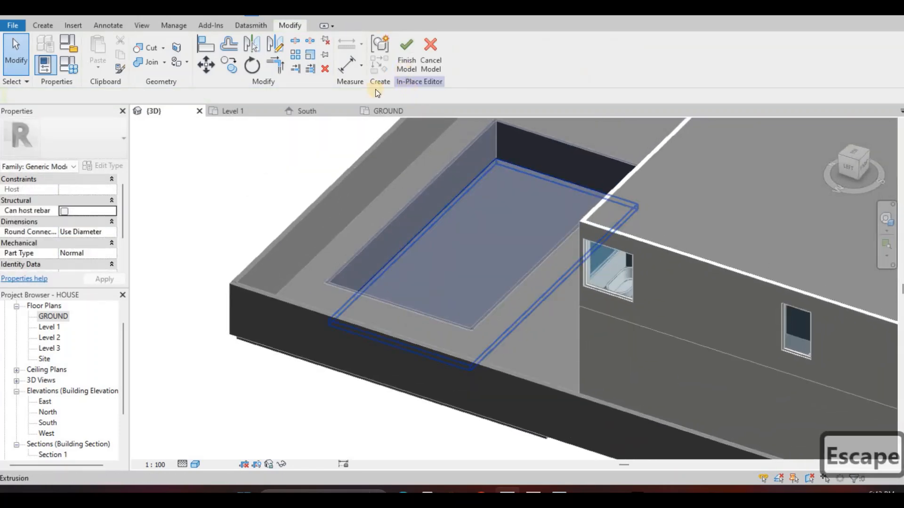
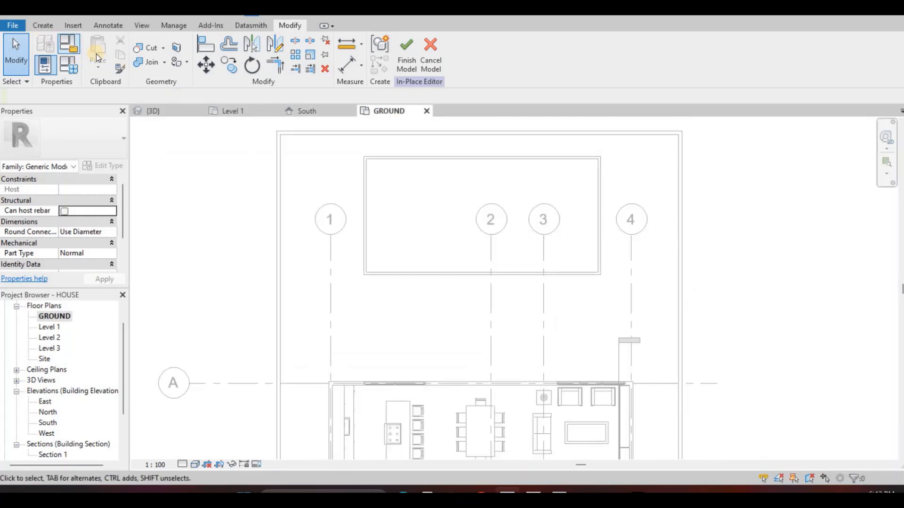
Start another extrusion in the in-place model and assign it the plain blue Water material from the Liquid library category
click(97, 54)
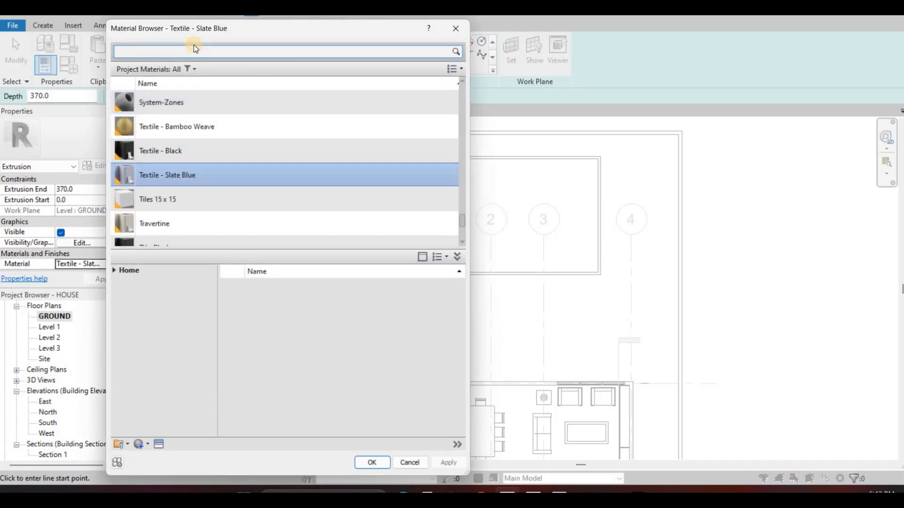
text(WATER)
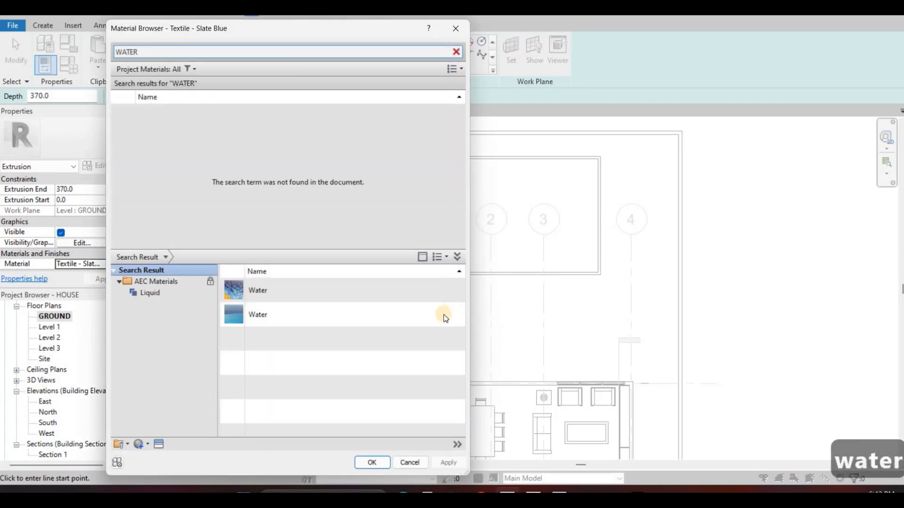
mouse_move(452, 314)
click(438, 462)
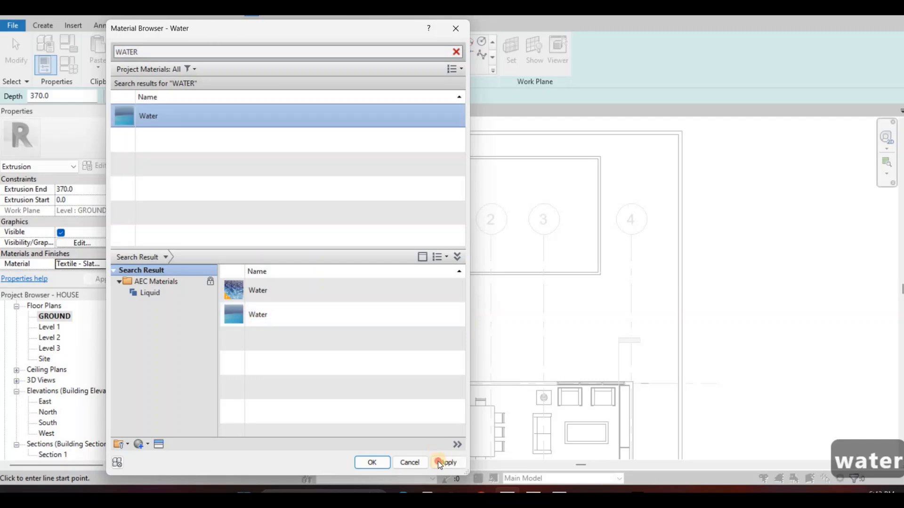
Sketch a rectangle along the inner faces of the four pool walls and finish the water extrusion
click(448, 31)
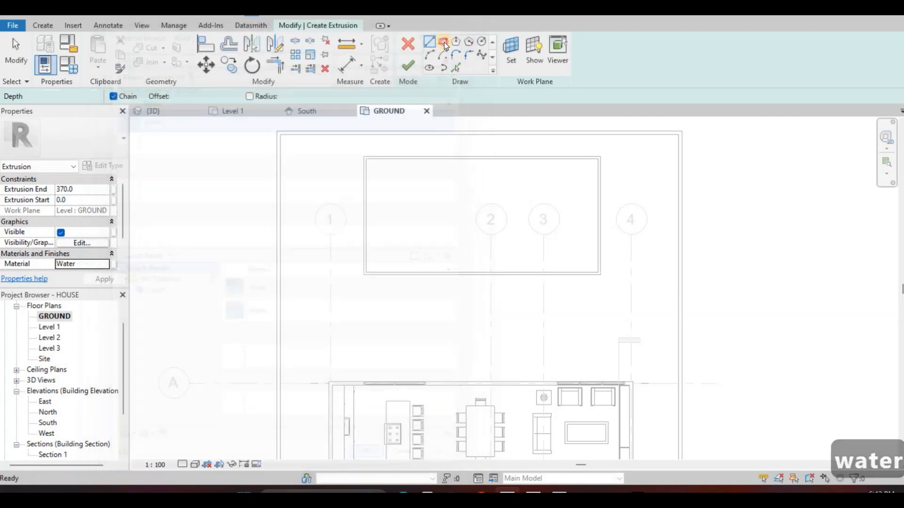
scroll(370, 162, up, 2)
click(366, 154)
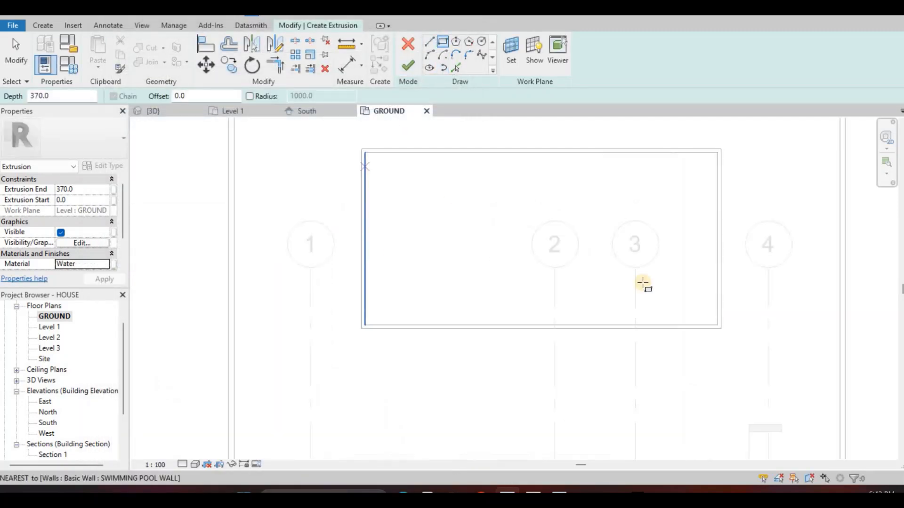
click(717, 325)
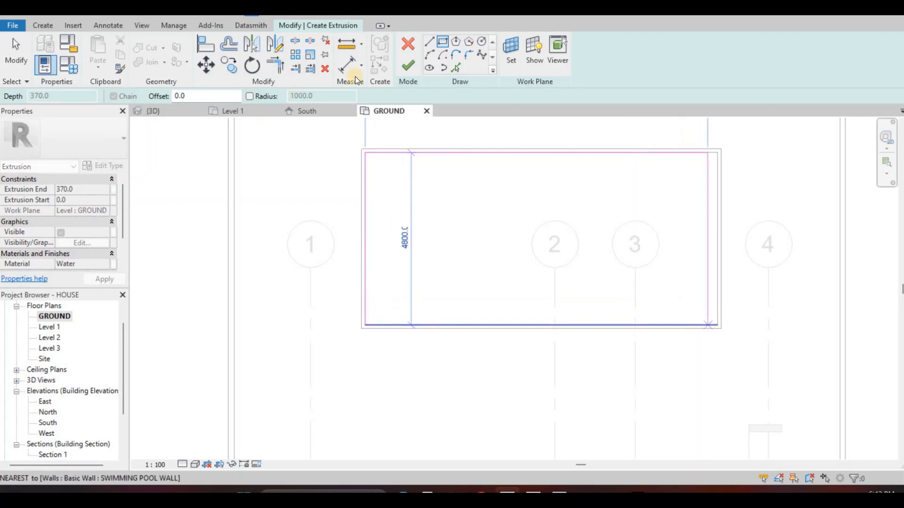
key(Escape)
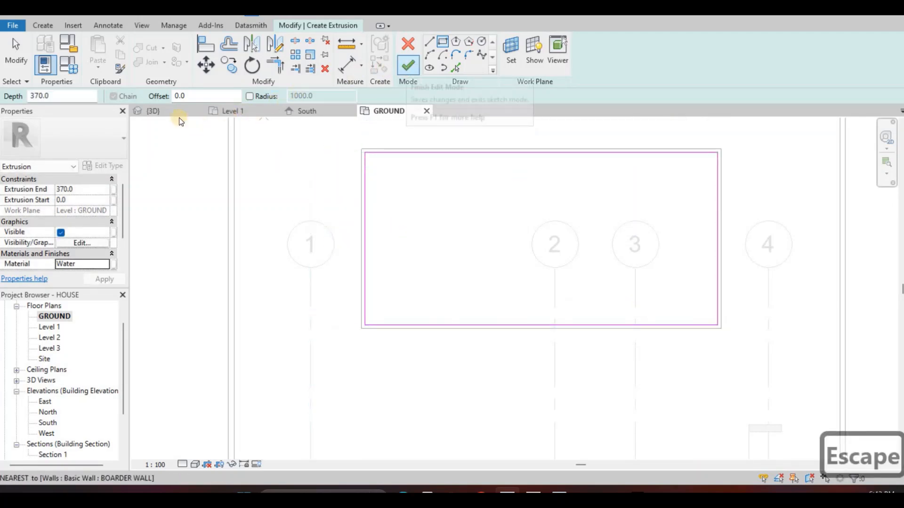
click(408, 69)
In the 3D view, stretch the water extrusion's lower face down to an extrusion start of about -434.8
click(368, 168)
key(ctrl+Tab)
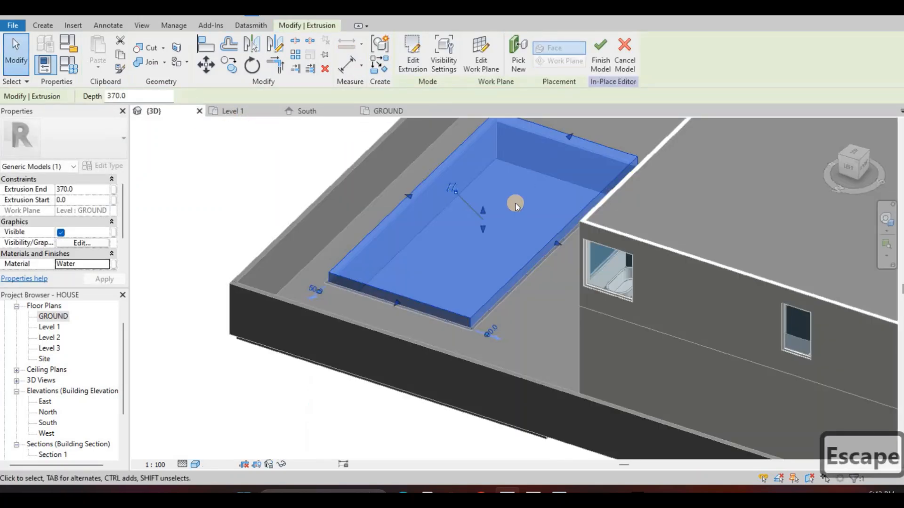
shift+middle_drag(516, 203, 471, 241)
scroll(470, 242, up, 2)
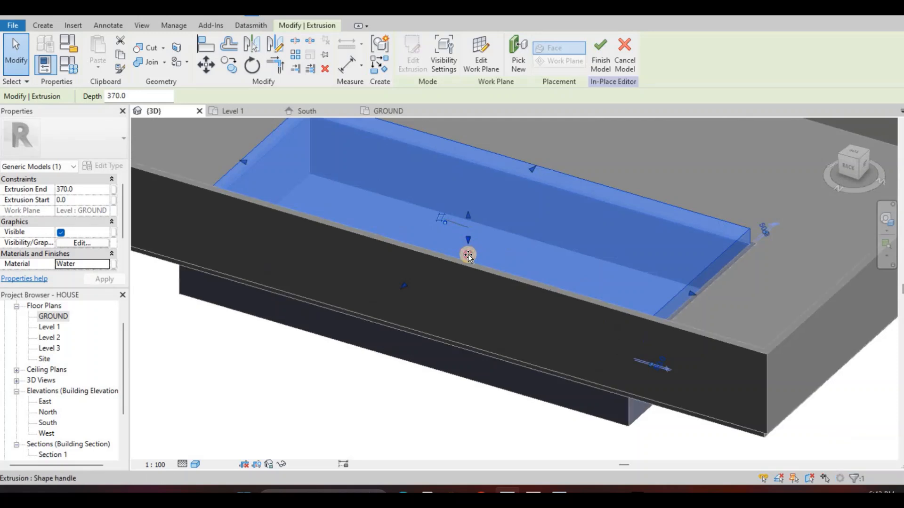
drag(468, 255, 474, 236)
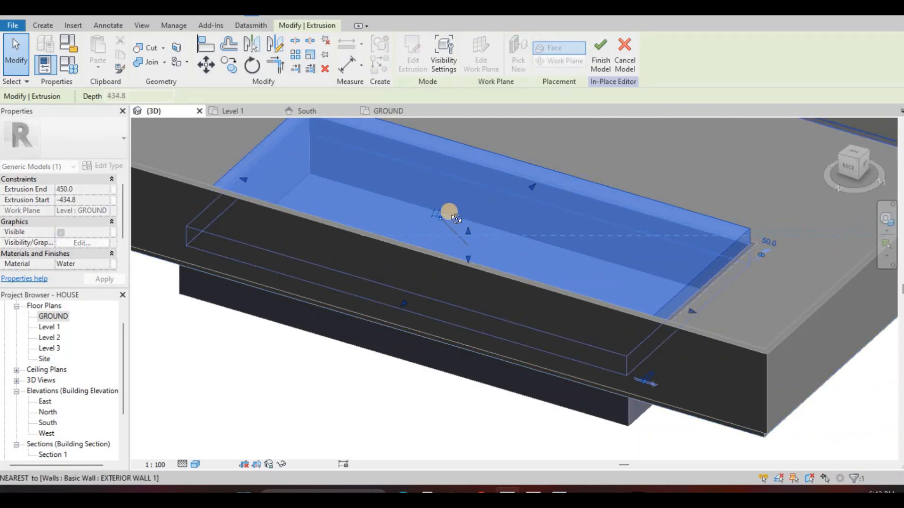
Lower the water extrusion's upper face to slightly below the rim of the pool and finish the in-place model
shift+middle_drag(408, 212, 528, 287)
scroll(522, 276, up, 2)
scroll(528, 288, up, 2)
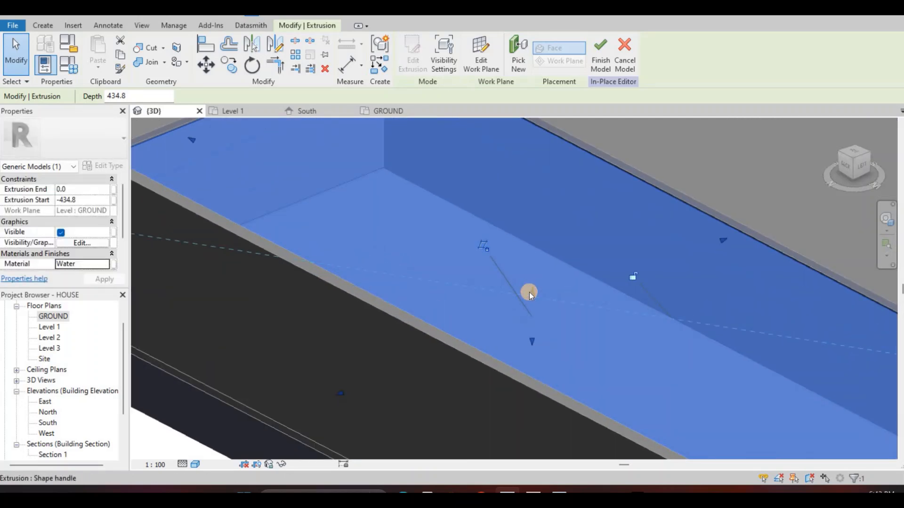
mouse_move(529, 292)
mouse_down()
mouse_move(535, 299)
mouse_move(527, 265)
mouse_move(532, 285)
mouse_up()
shift+middle_drag(532, 304, 532, 302)
scroll(532, 306, up, 2)
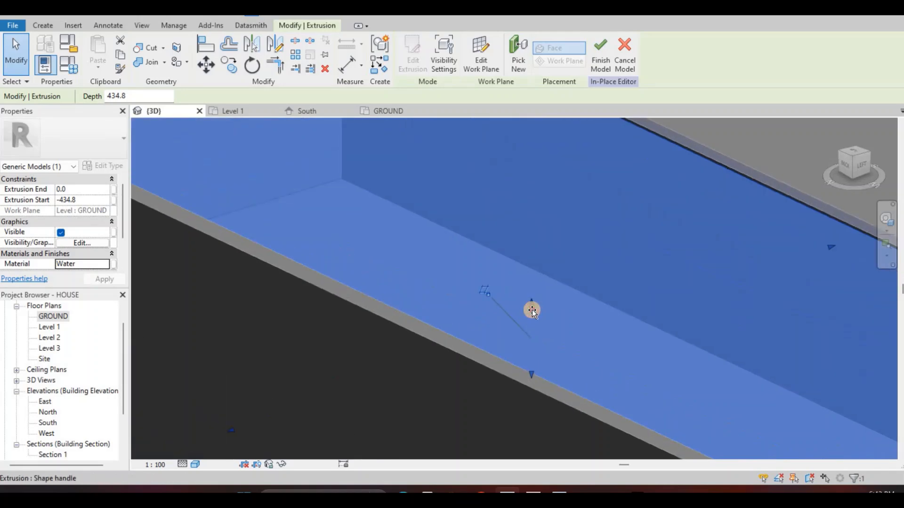
drag(532, 310, 532, 315)
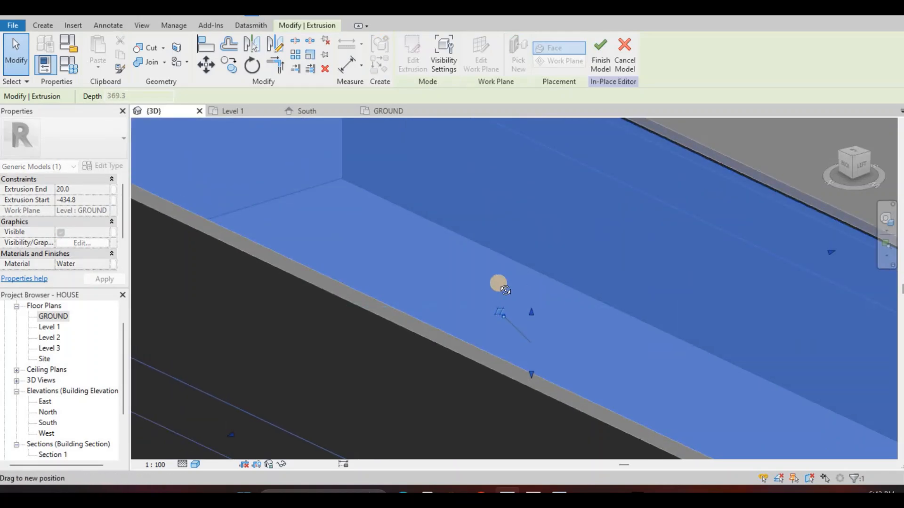
key(Escape)
shift+middle_drag(410, 281, 554, 281)
scroll(549, 281, down, 2)
shift+middle_drag(490, 278, 588, 278)
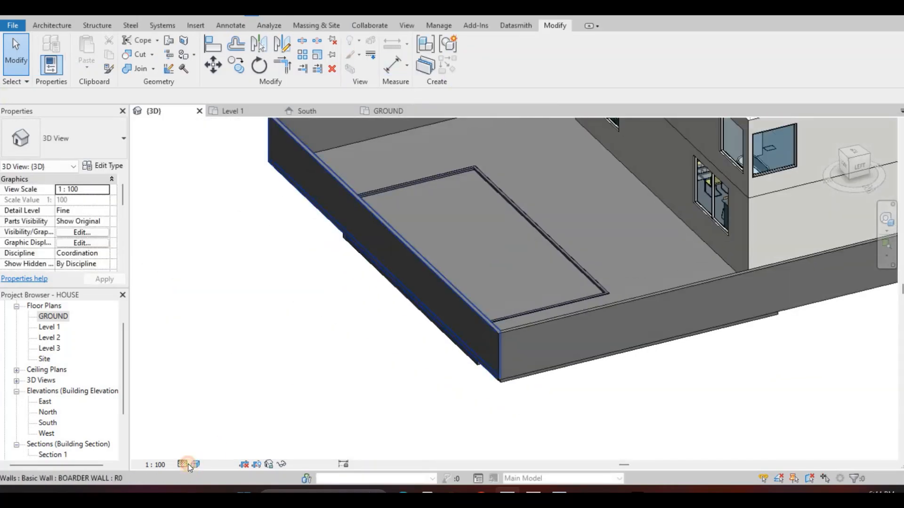
Switch the 3D view to a visual style that shows material textures and inspect the pool and boundary walls
click(182, 464)
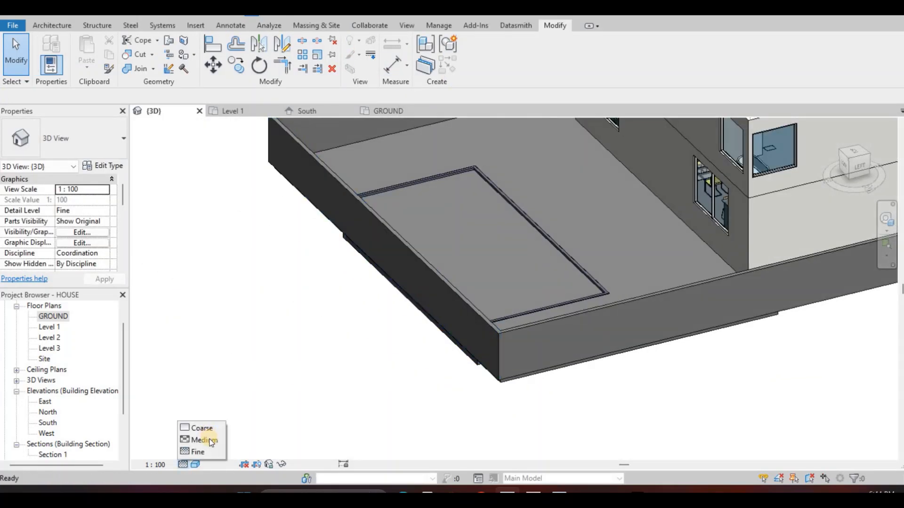
click(195, 464)
click(233, 438)
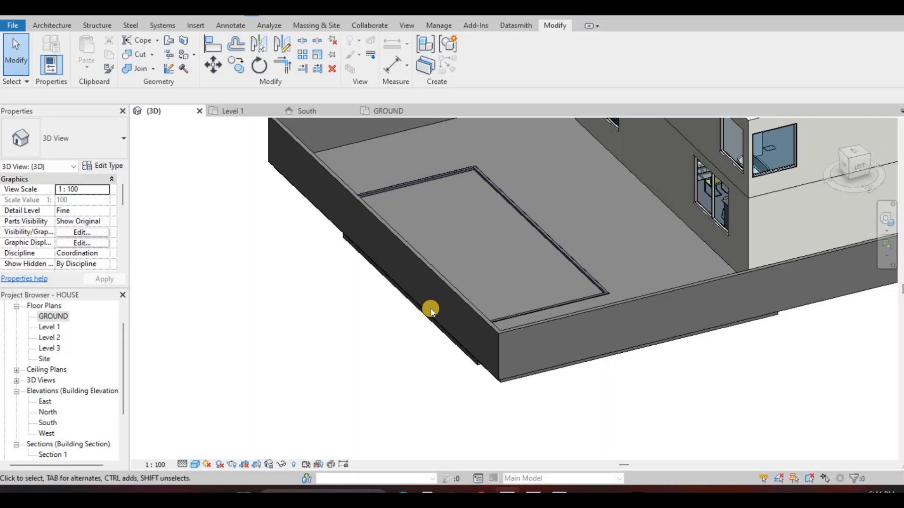
shift+middle_drag(403, 347, 55, 320)
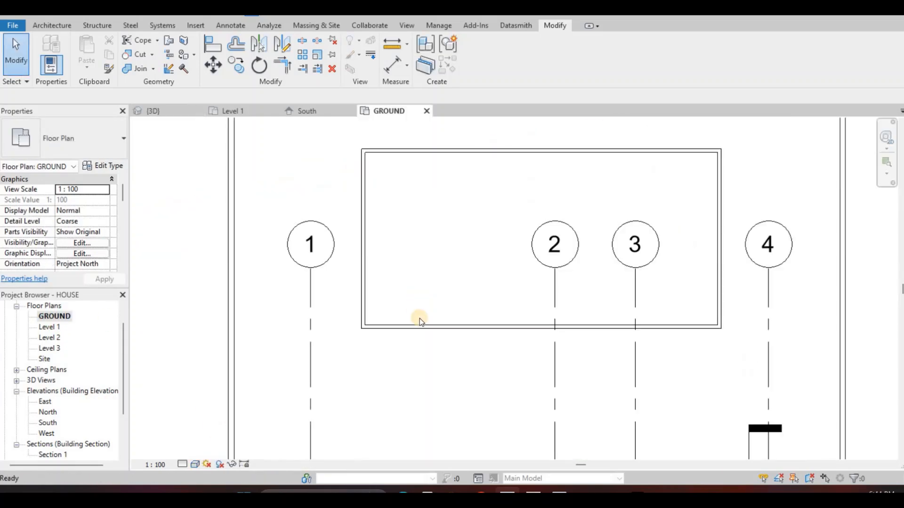
middle_drag(386, 402, 383, 327)
scroll(381, 327, down, 3)
scroll(382, 292, down, 1)
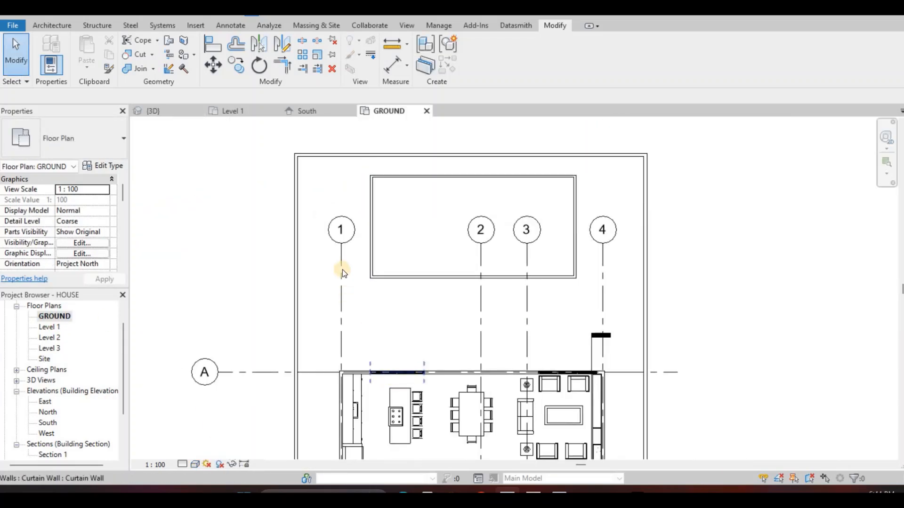
click(327, 309)
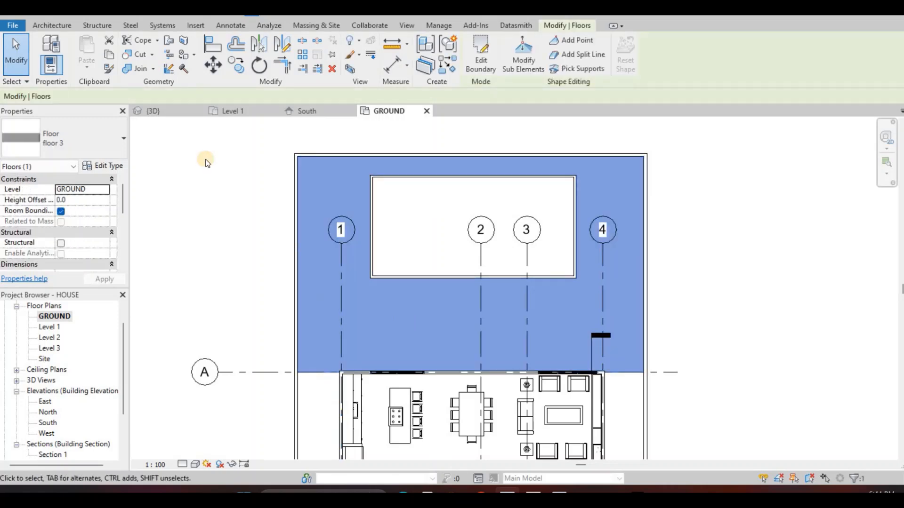
key(Escape)
key(Escape)
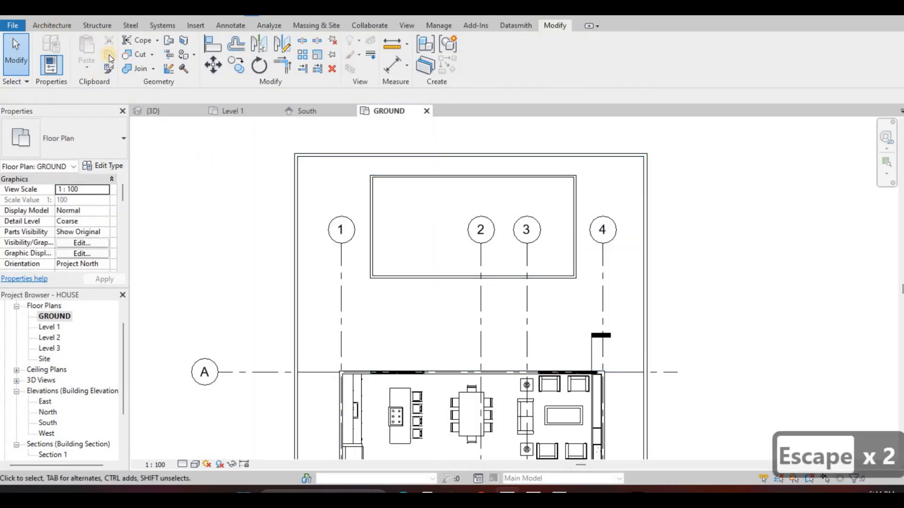
In the GROUND plan, create a new in-place component in the Generic Models category with the suggested name
click(139, 70)
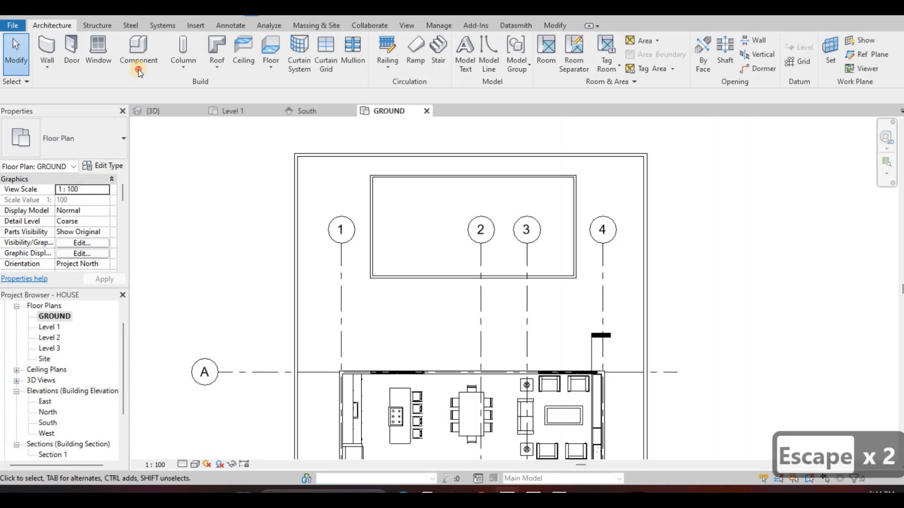
click(157, 120)
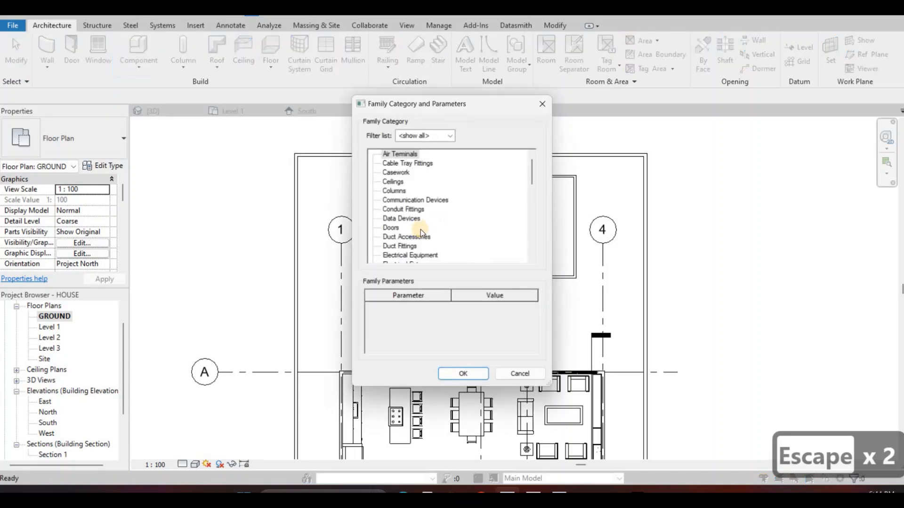
scroll(400, 259, down, 2)
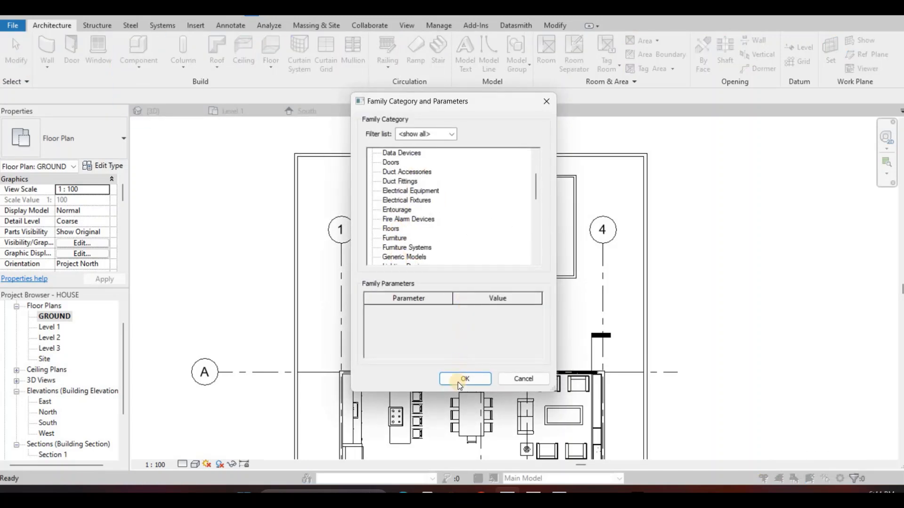
key(g)
key(Return)
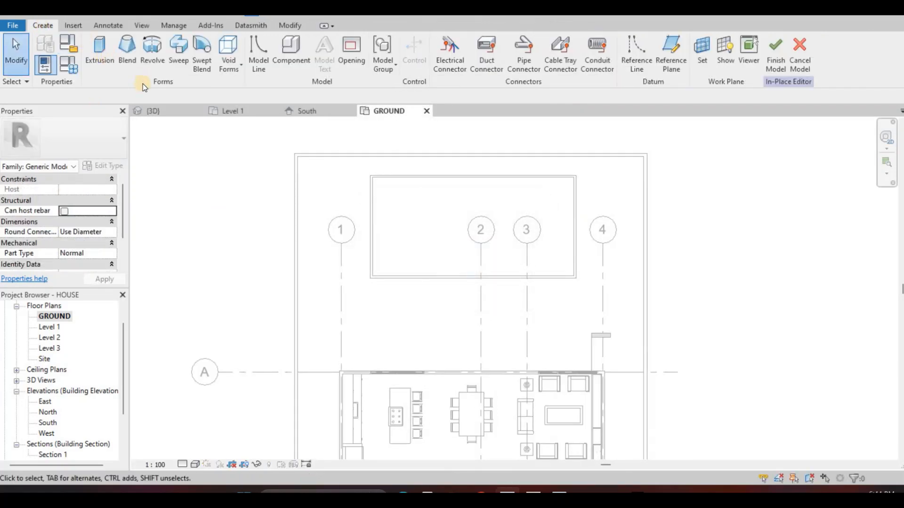
Start an extrusion and assign it the Glulam 28c material from the Wood category of the AEC materials
click(99, 50)
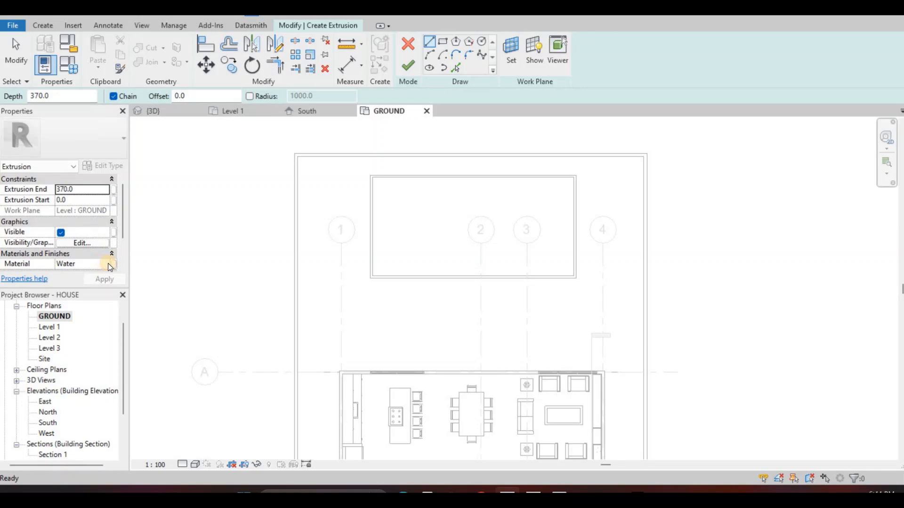
click(113, 263)
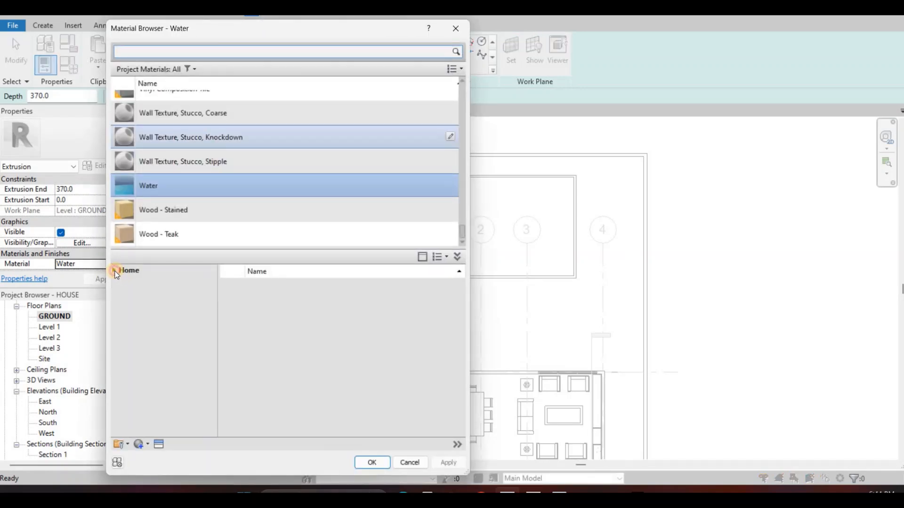
click(117, 272)
click(120, 294)
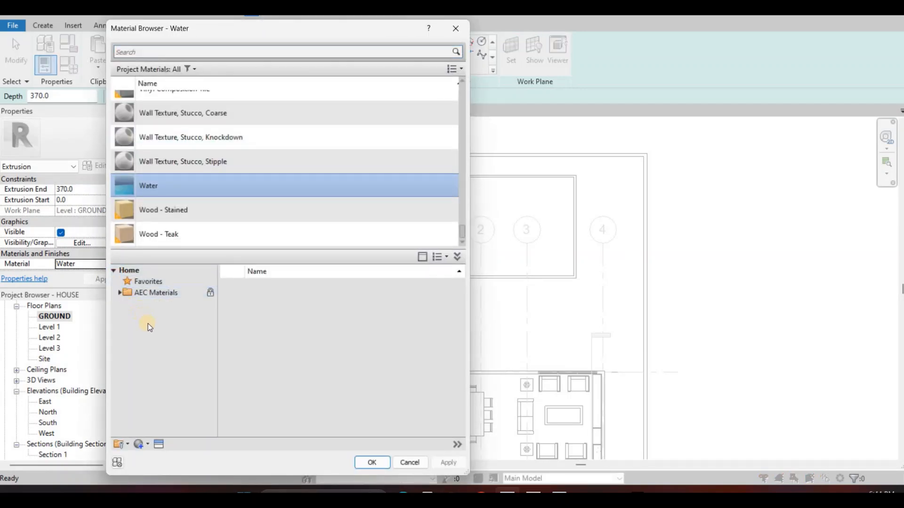
scroll(161, 358, down, 2)
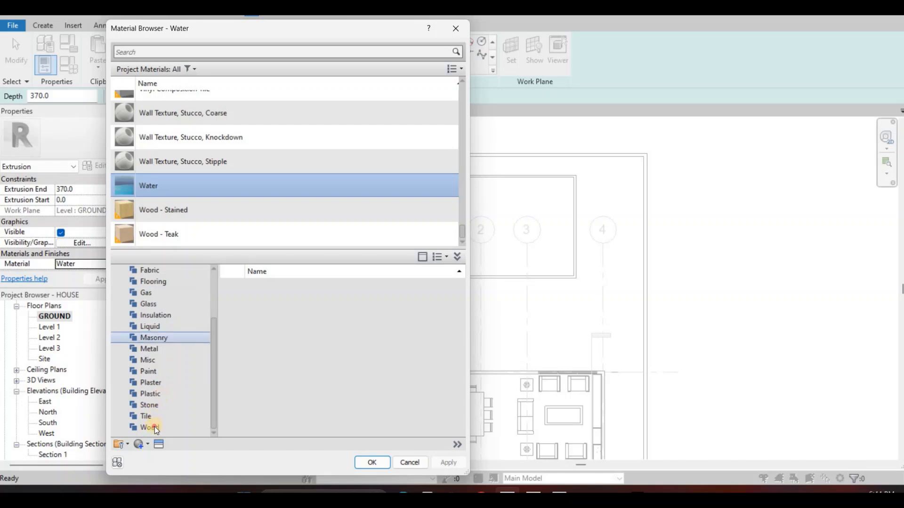
scroll(415, 374, down, 2)
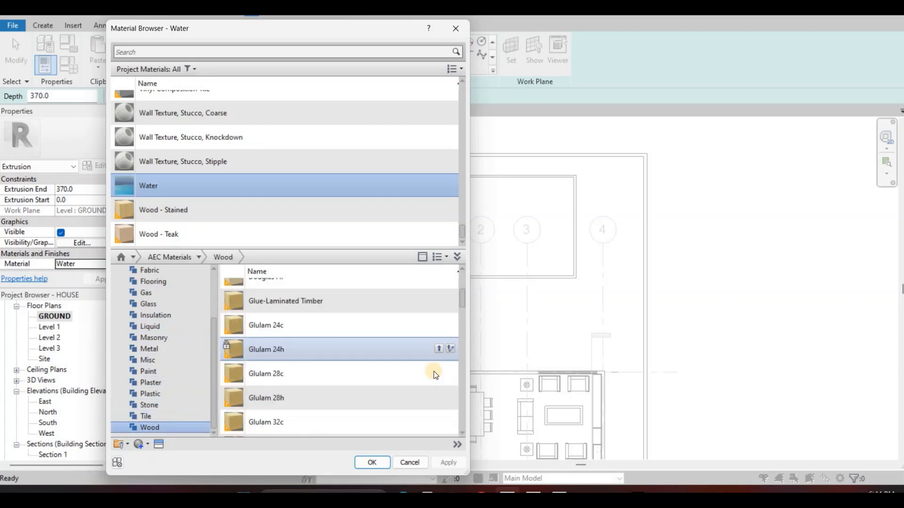
click(437, 372)
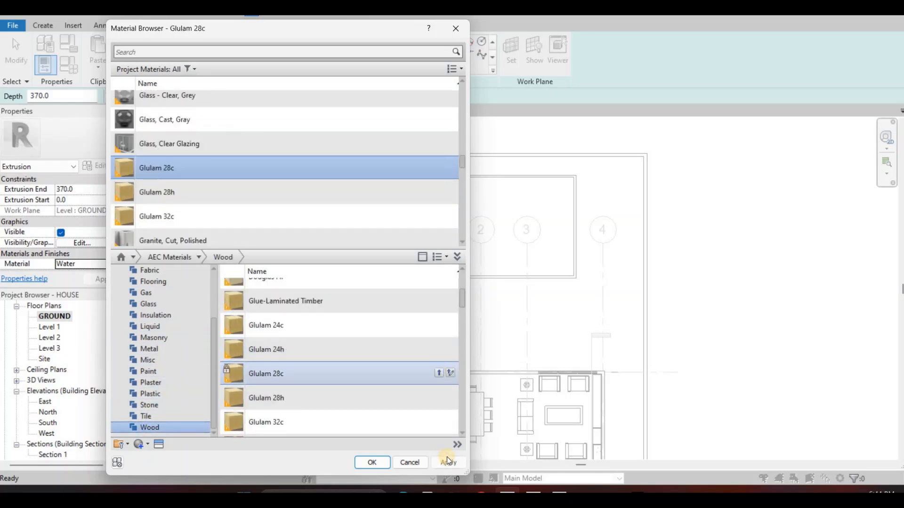
click(385, 462)
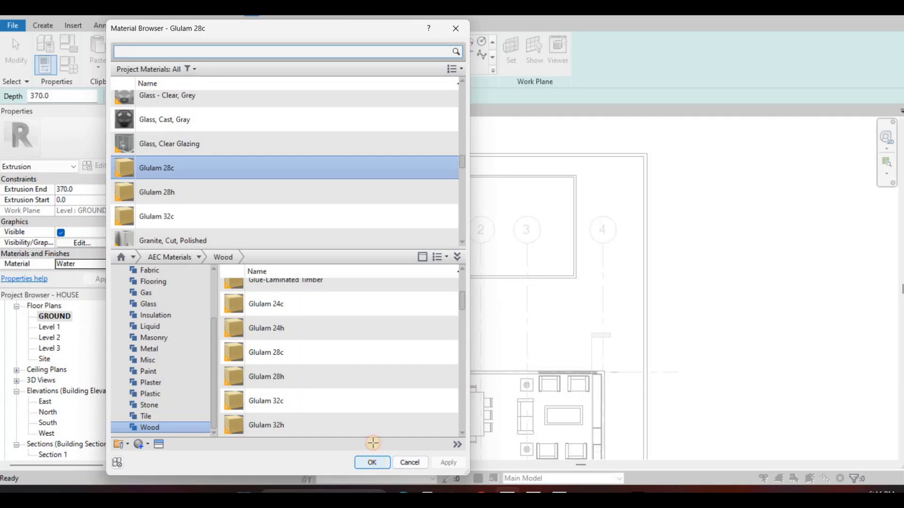
Sketch a rectangle about 12805 by 3544 mm between house and pool, from the exterior wall corner at grid A-1 to grid 4
click(444, 42)
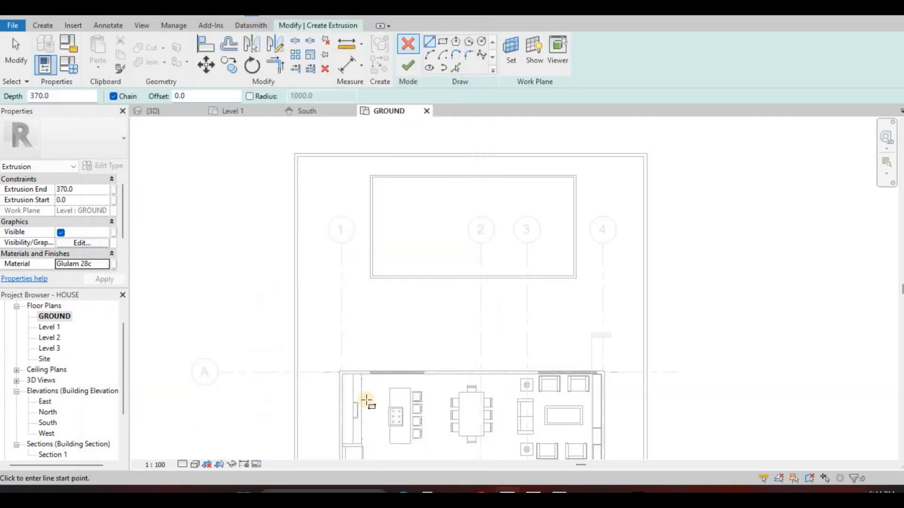
click(339, 372)
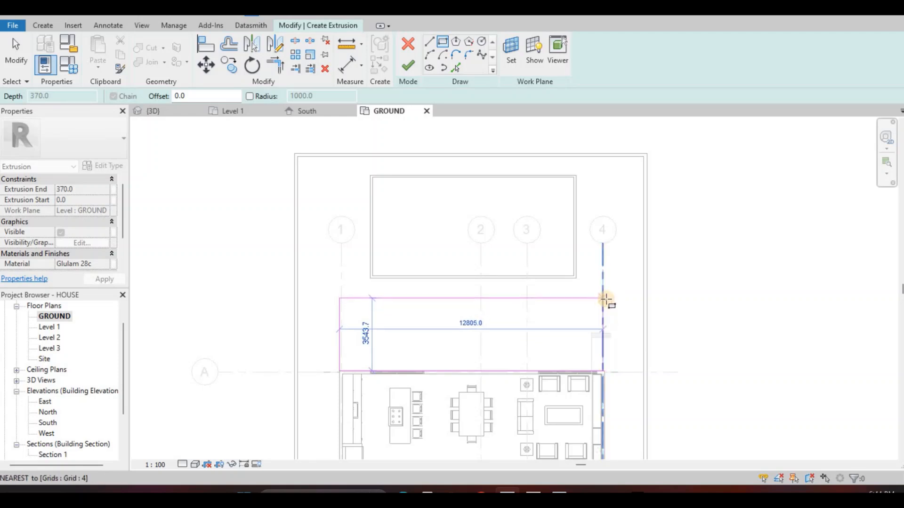
click(606, 300)
scroll(603, 346, up, 2)
key(Escape)
key(Escape)
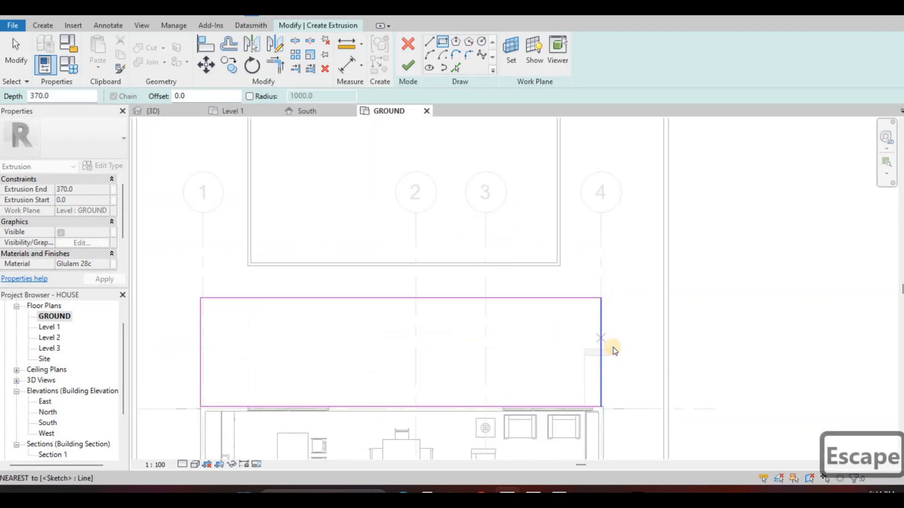
Align the rectangle's edge on grid 4 with the outer face of the house's exterior wall
key(a)
key(l)
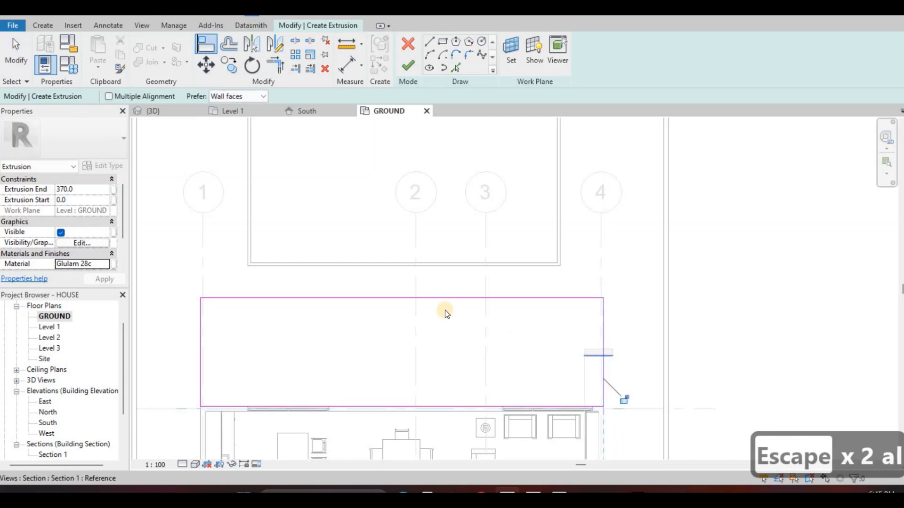
Move the poolside edge of the deck rectangle to 1000 mm from the pool edge
key(Escape)
mouse_move(445, 309)
middle_down()
mouse_move(470, 287)
mouse_move(452, 300)
mouse_move(466, 278)
mouse_move(451, 277)
middle_up()
key(Escape)
click(473, 264)
mouse_move(474, 262)
mouse_down()
mouse_move(456, 274)
mouse_move(463, 270)
mouse_up()
key(Escape)
middle_drag(451, 262, 459, 265)
click(459, 265)
drag(459, 263, 456, 257)
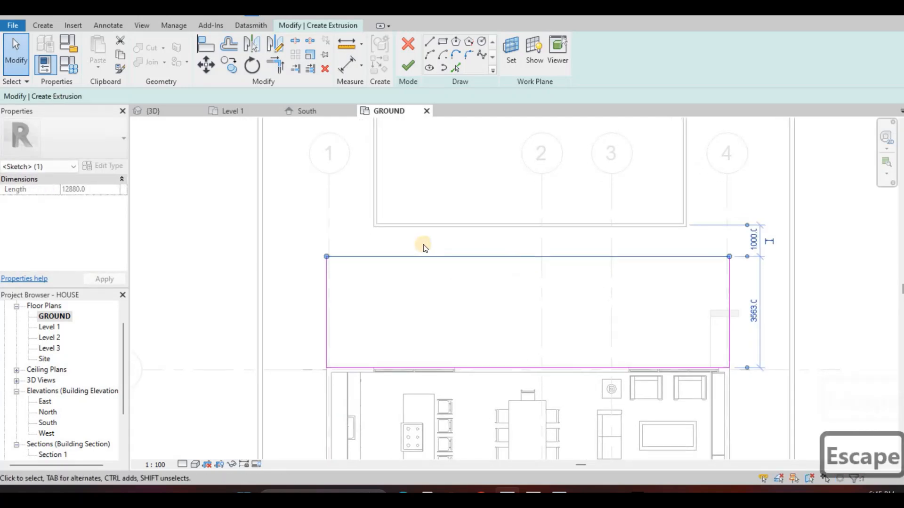
key(shift)
key(shift)
key(Escape)
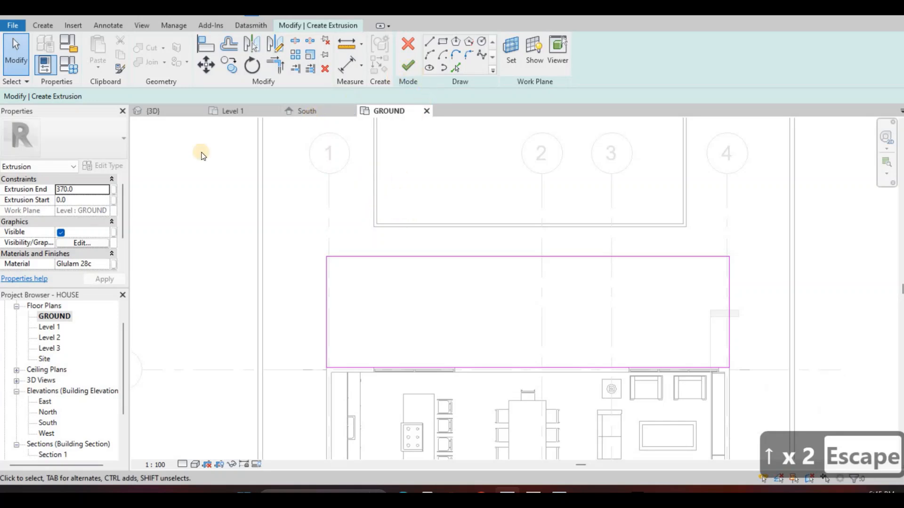
Finish the deck sketch and set its extrusion end to 100
click(408, 65)
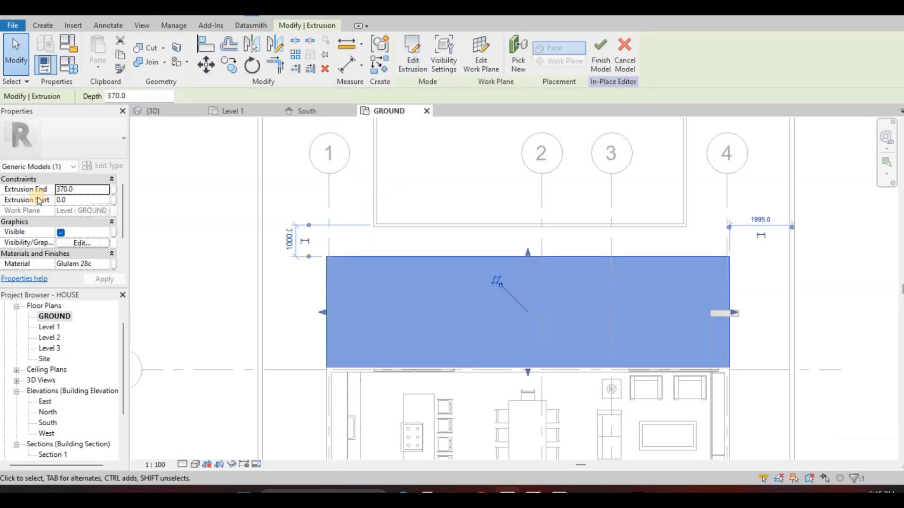
text(100)
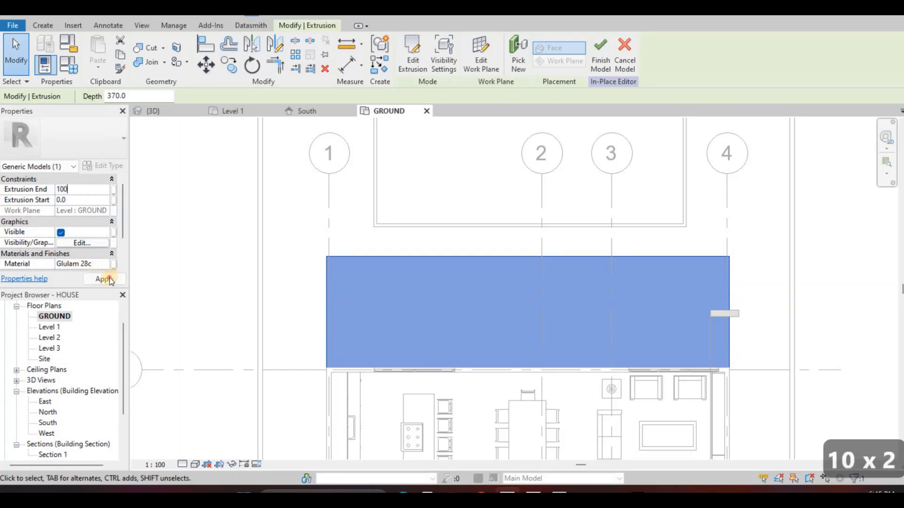
click(178, 108)
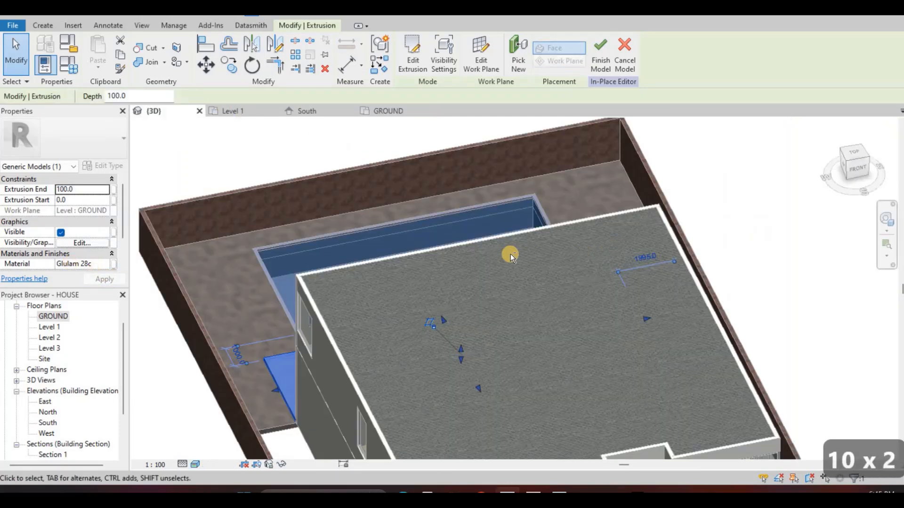
shift+middle_drag(512, 257, 195, 352)
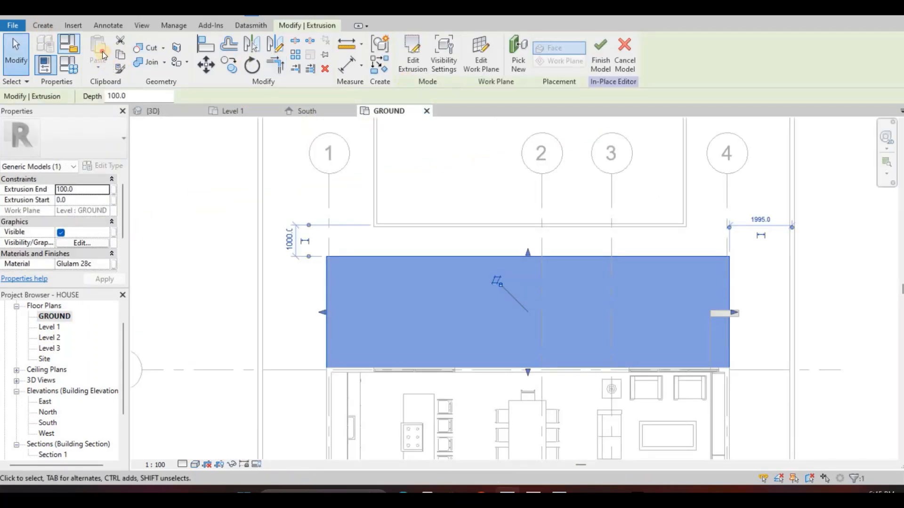
Start a second extrusion and pick the deck extrusion's face as its work plane
click(512, 69)
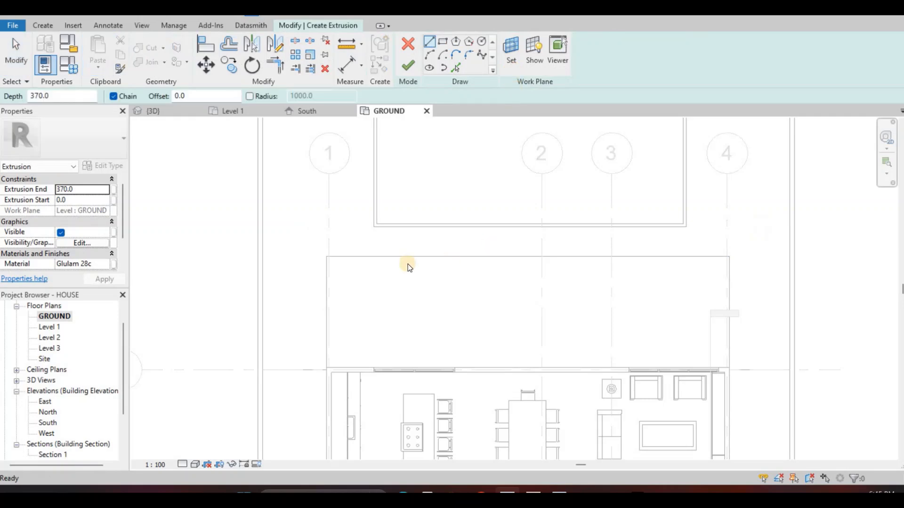
click(355, 265)
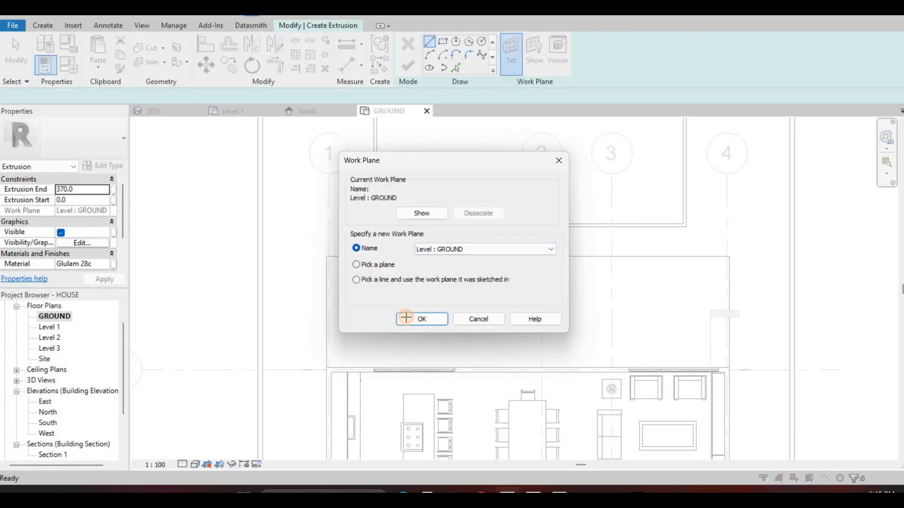
click(401, 319)
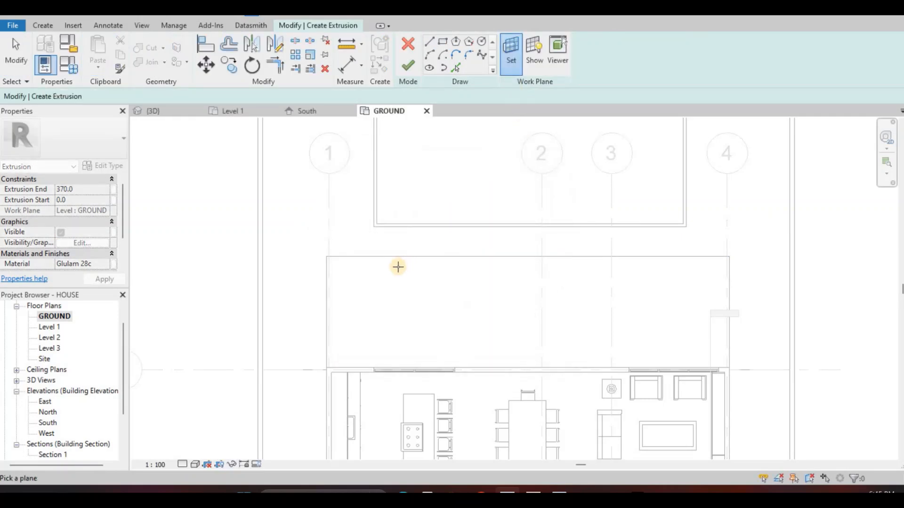
click(411, 257)
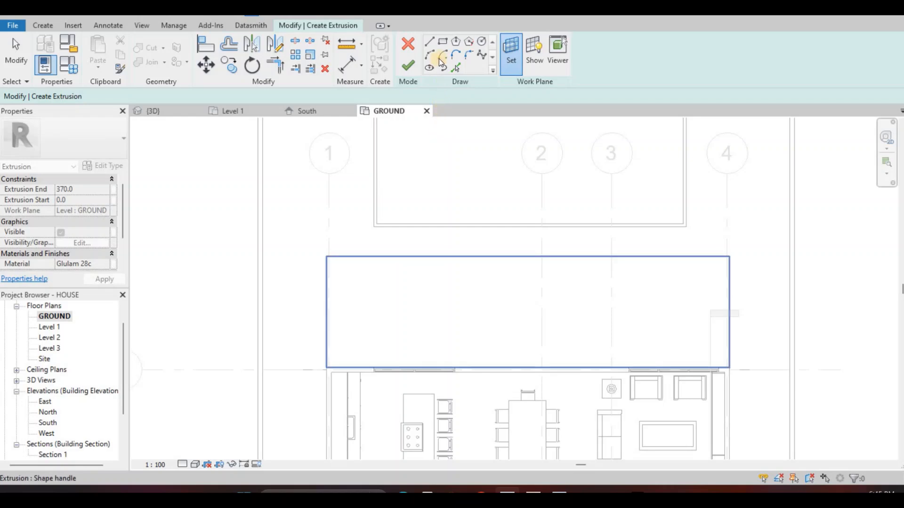
Sketch a rectangle about 12525 by 829 mm on the deck, starting at its house-side corner near grid 1
click(442, 43)
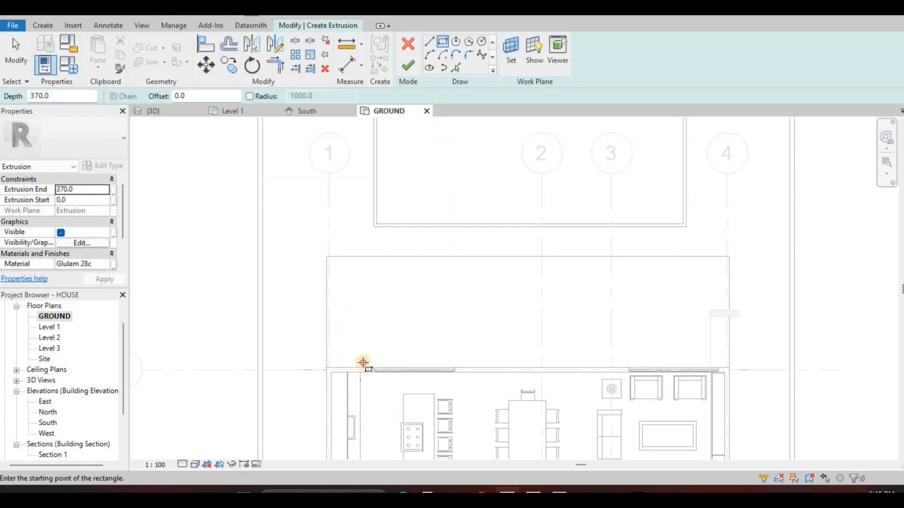
scroll(332, 348, up, 2)
click(325, 374)
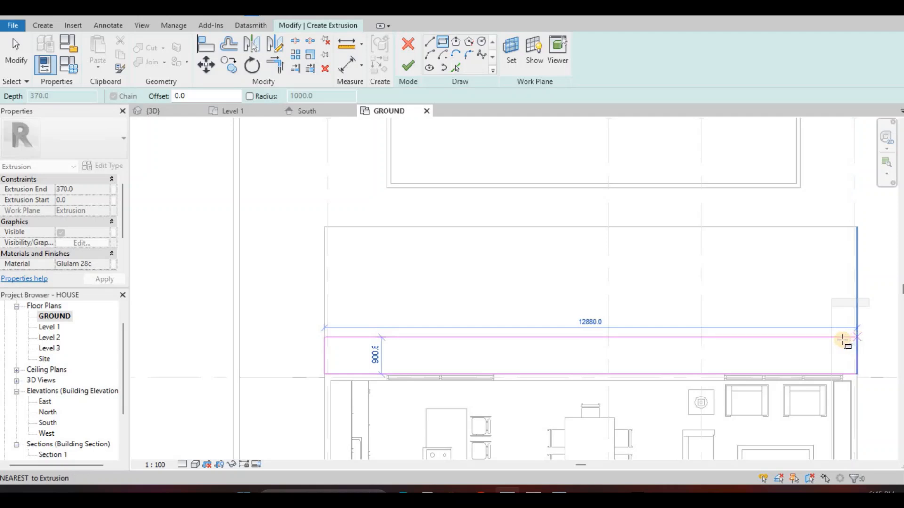
click(842, 340)
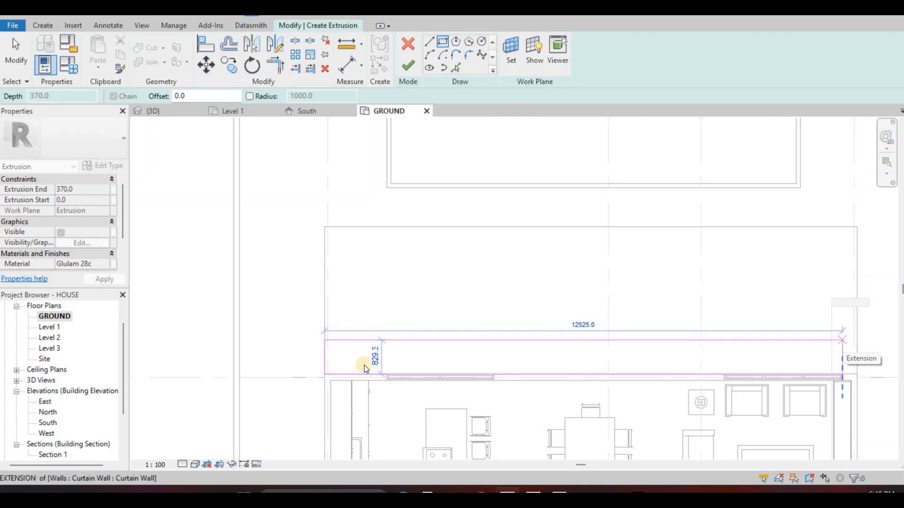
key(Escape)
key(Escape)
Move both short edges of the rectangle inward to make it 11850 mm long
click(330, 353)
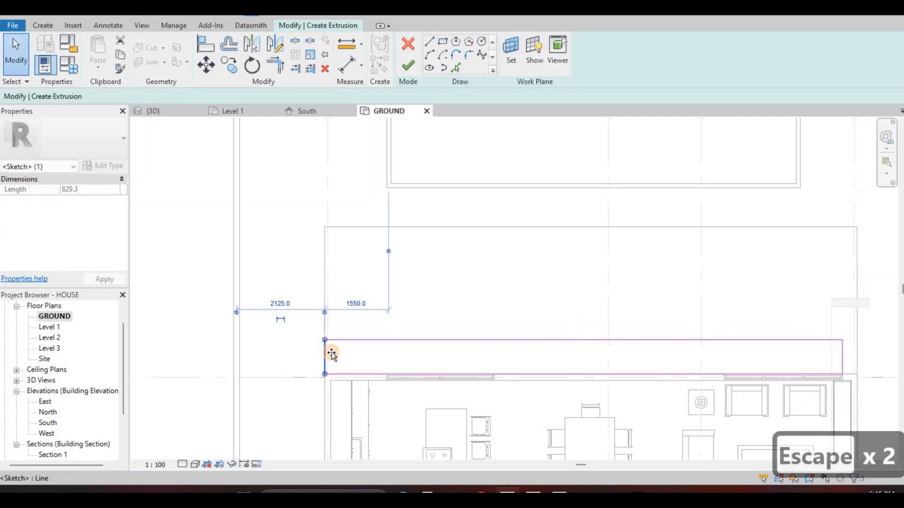
drag(340, 354, 339, 356)
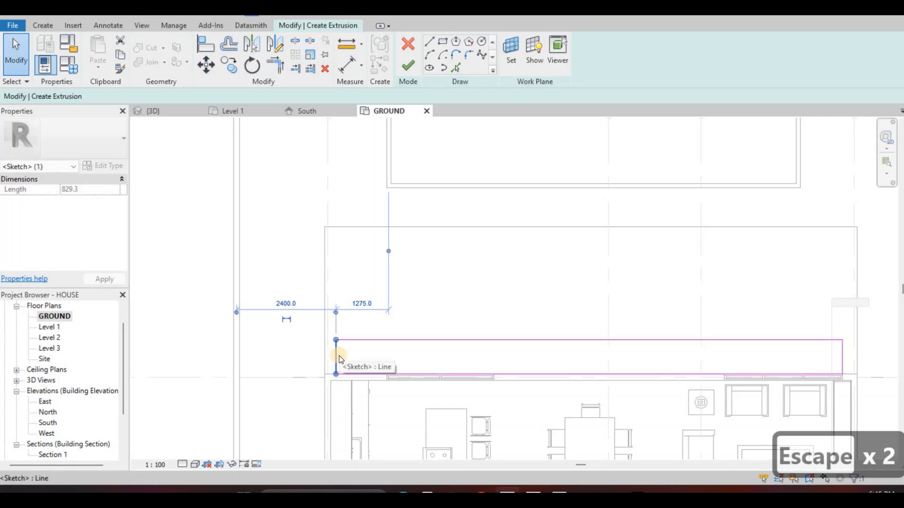
key(Right)
key(Right)
key(Right)
key(Escape)
key(Escape)
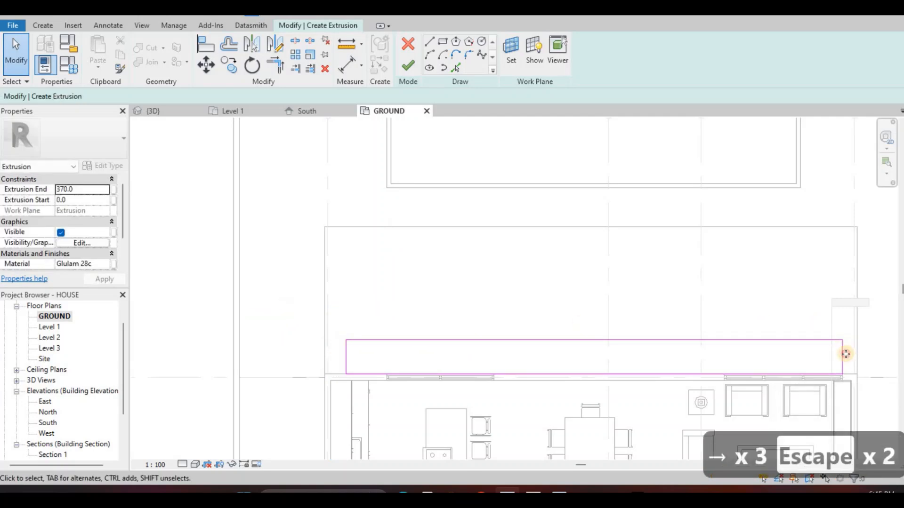
click(845, 354)
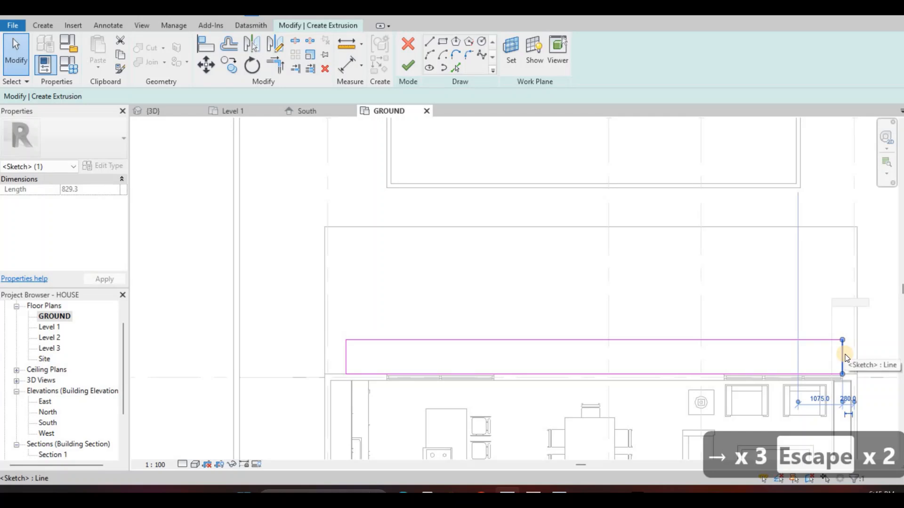
key(Left)
key(Left)
key(Escape)
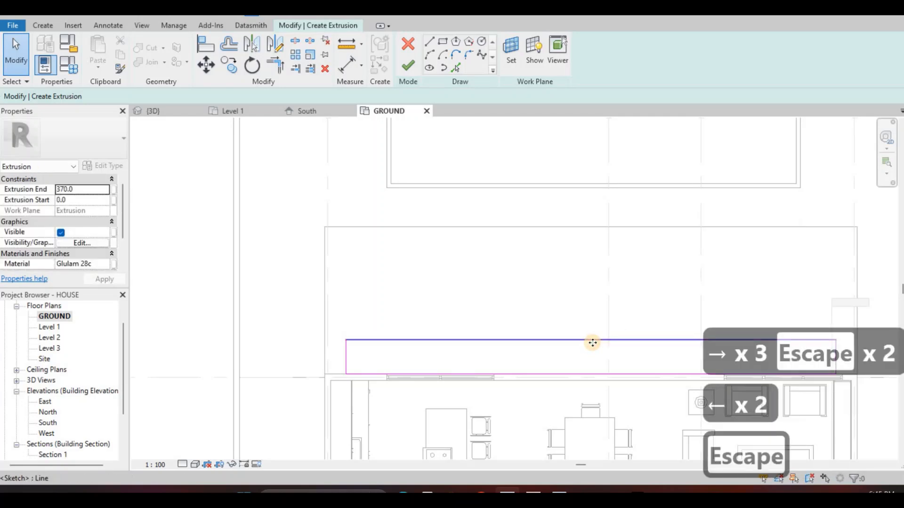
Nudge the rectangle's long poolside edge toward the pool to a depth of about 1069 mm
click(593, 342)
key(Up)
key(Up)
key(Up)
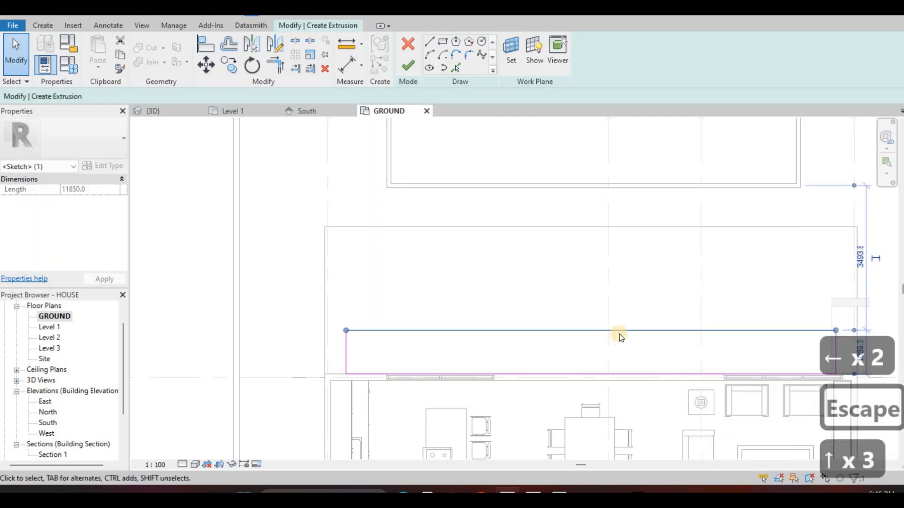
key(Escape)
click(615, 327)
key(Escape)
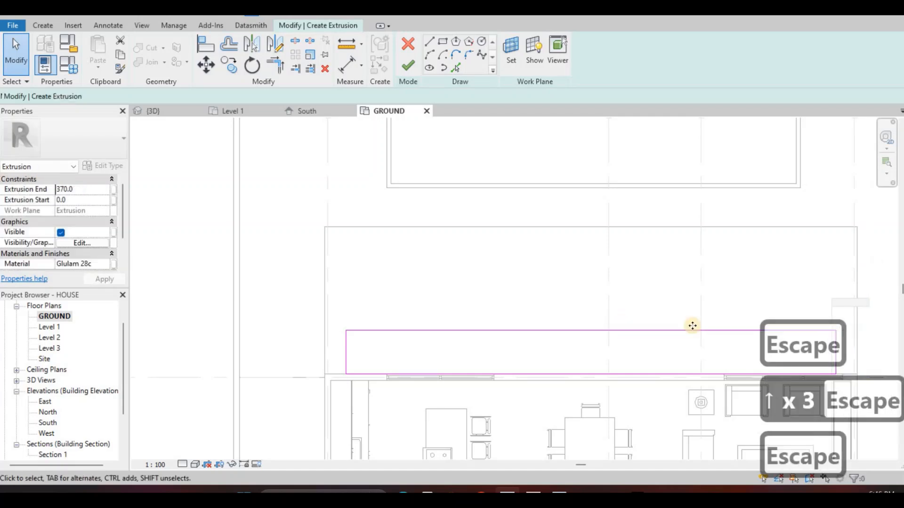
Set the rectangle's depth from the house-side edge to 1000 mm and finish the extrusion
middle_drag(845, 352, 819, 337)
click(804, 315)
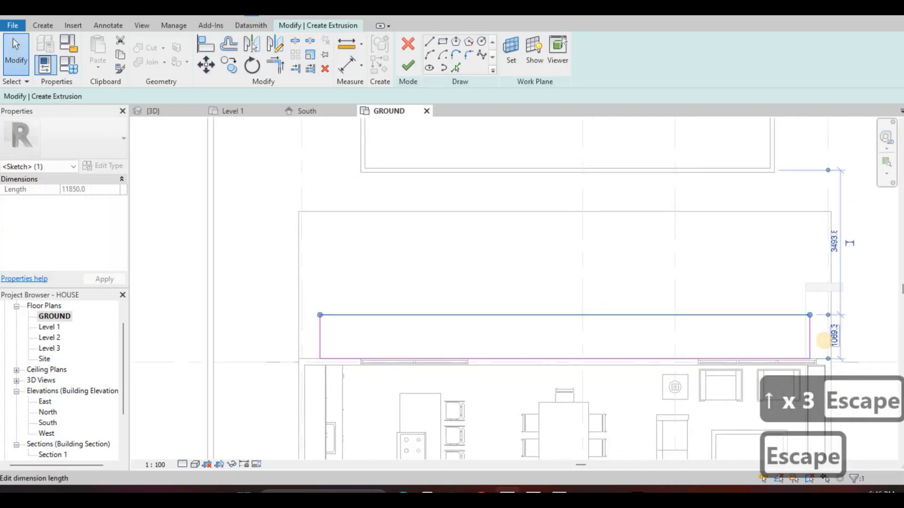
click(826, 340)
text(1000)
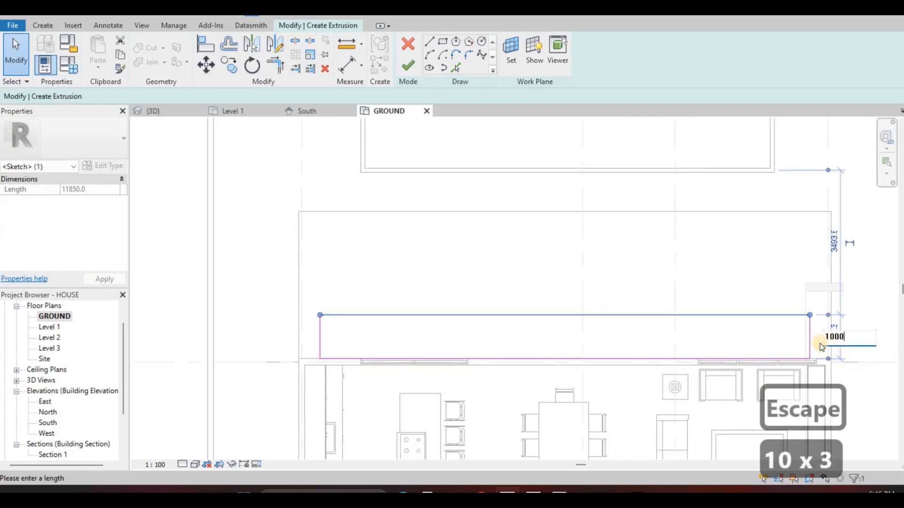
key(Return)
key(Escape)
key(Escape)
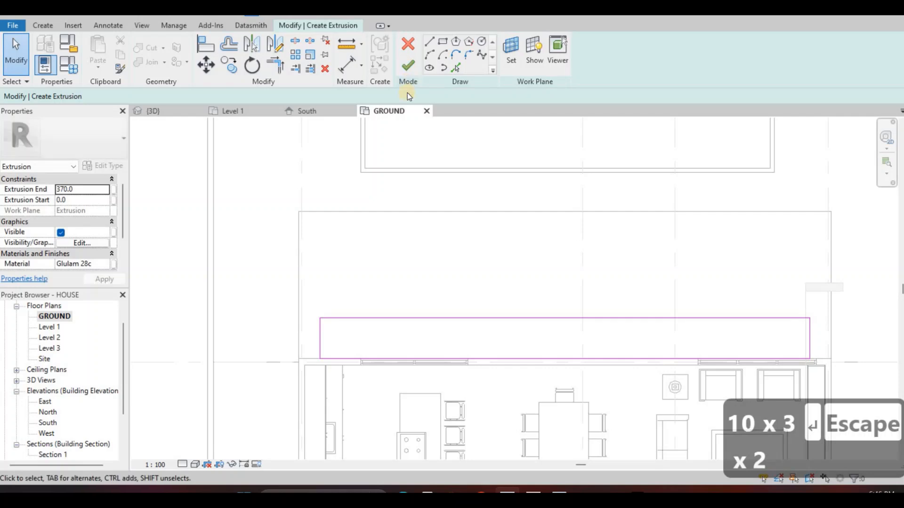
click(407, 66)
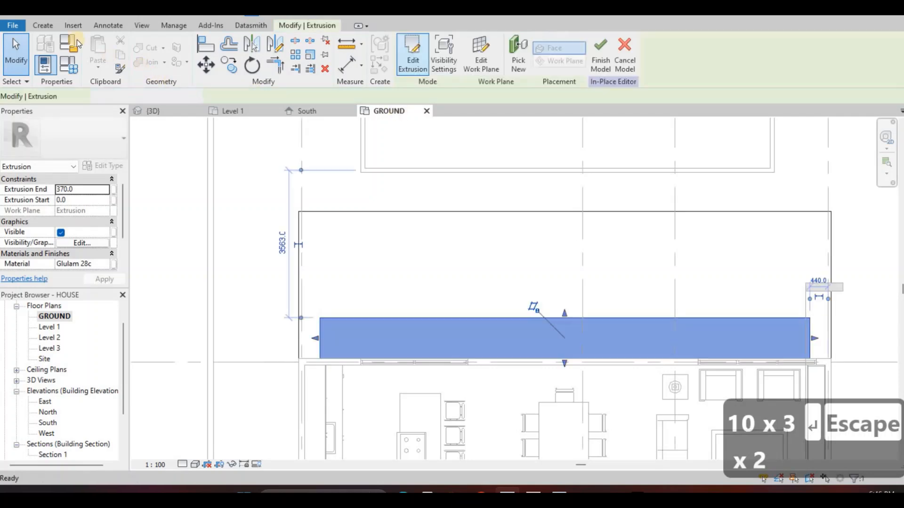
Start a third extrusion and pick the second extrusion as its work plane
click(42, 25)
click(100, 52)
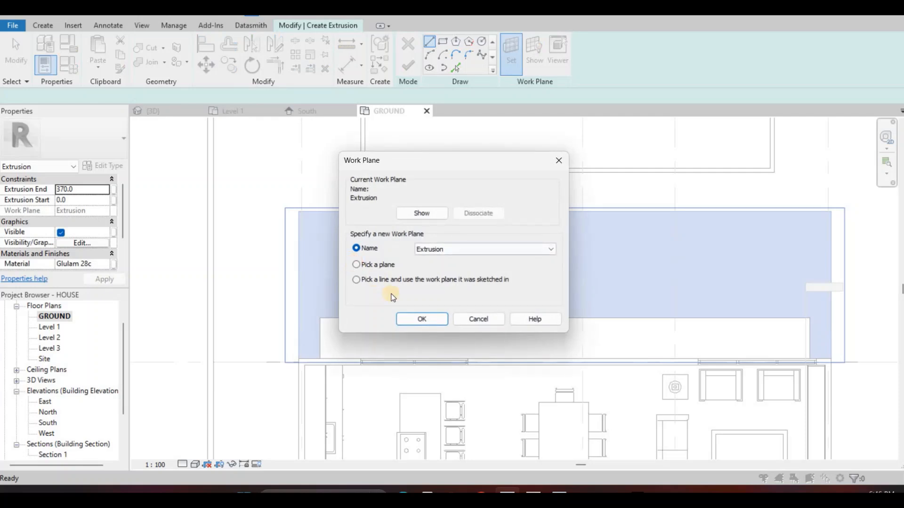
click(409, 320)
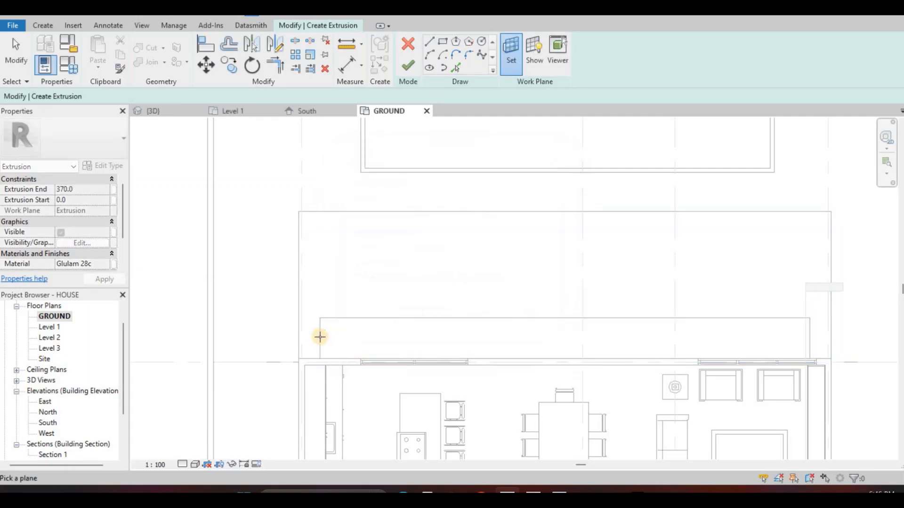
click(325, 350)
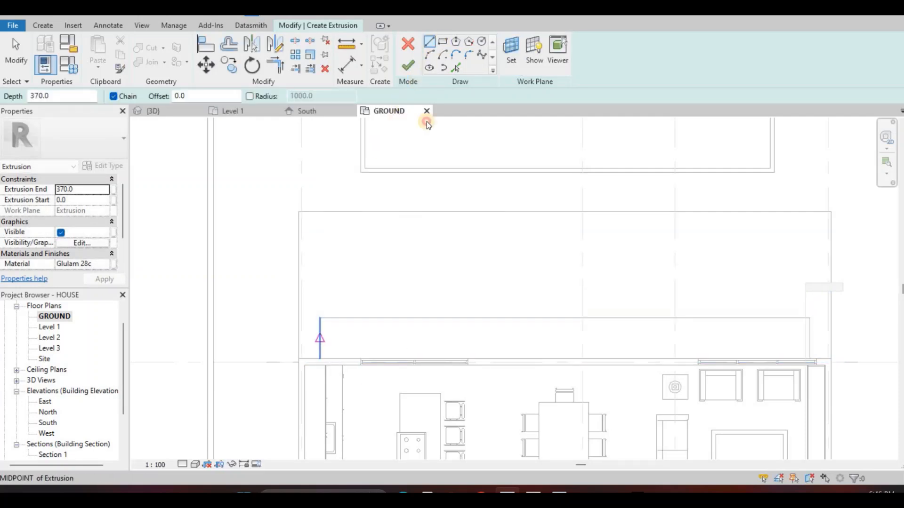
Extrude a rectangle about 10800 by 500 mm against the house wall and show it in the 3D view
click(339, 358)
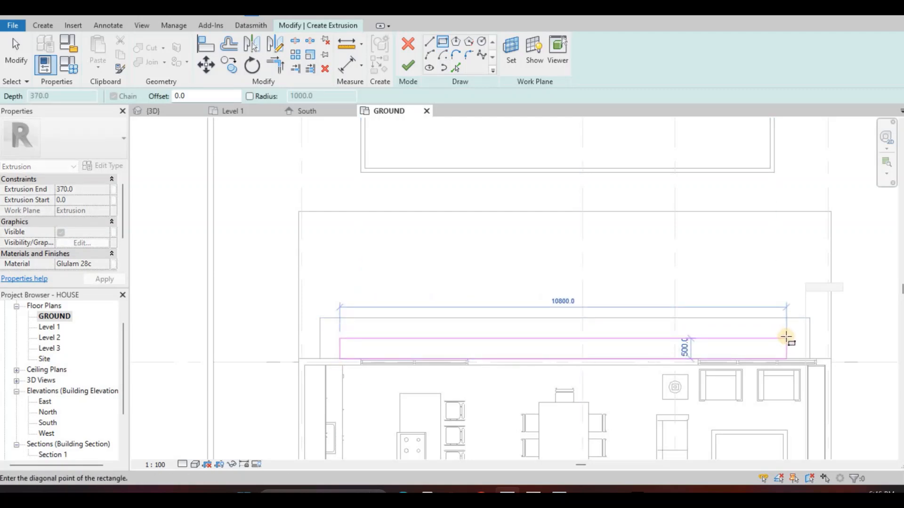
key(Escape)
key(Escape)
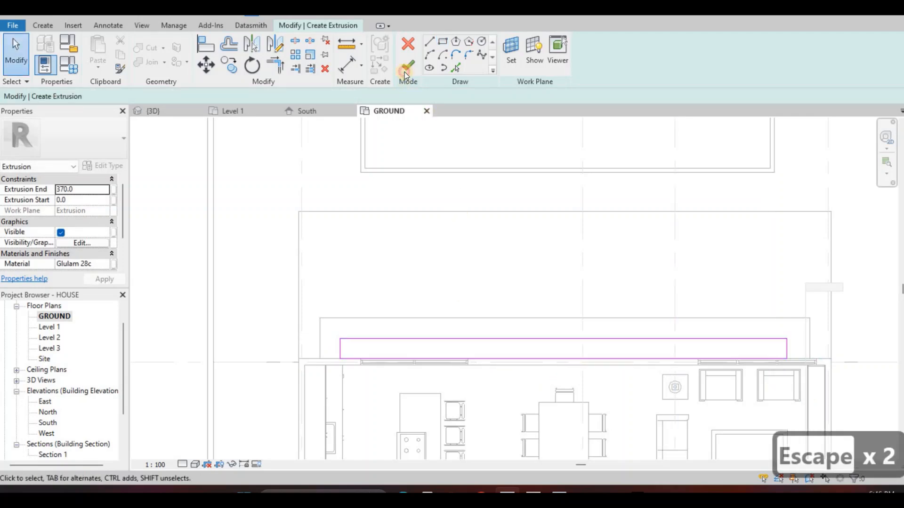
click(170, 112)
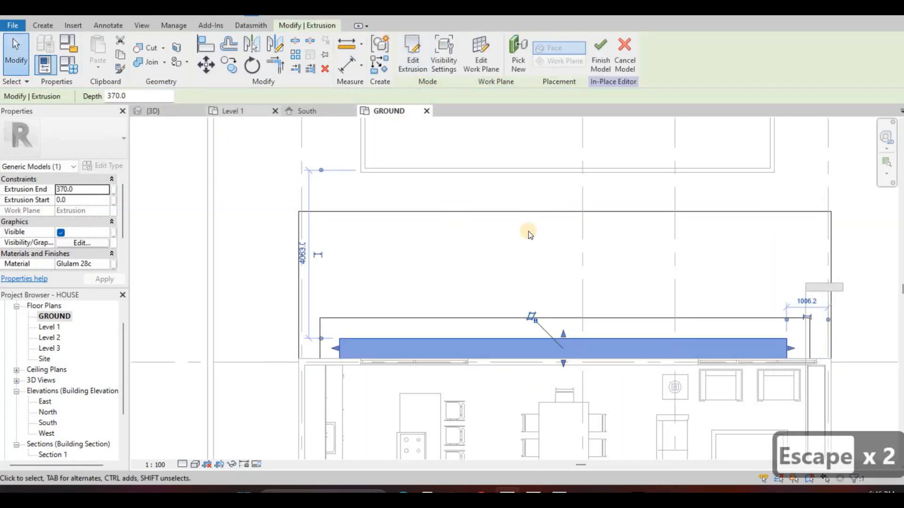
Try to set the middle tier's extrusion end to 100
mouse_move(827, 236)
shift+middle_down()
mouse_move(765, 216)
mouse_move(602, 345)
mouse_move(695, 281)
mouse_move(558, 353)
shift+middle_up()
key(Escape)
click(559, 354)
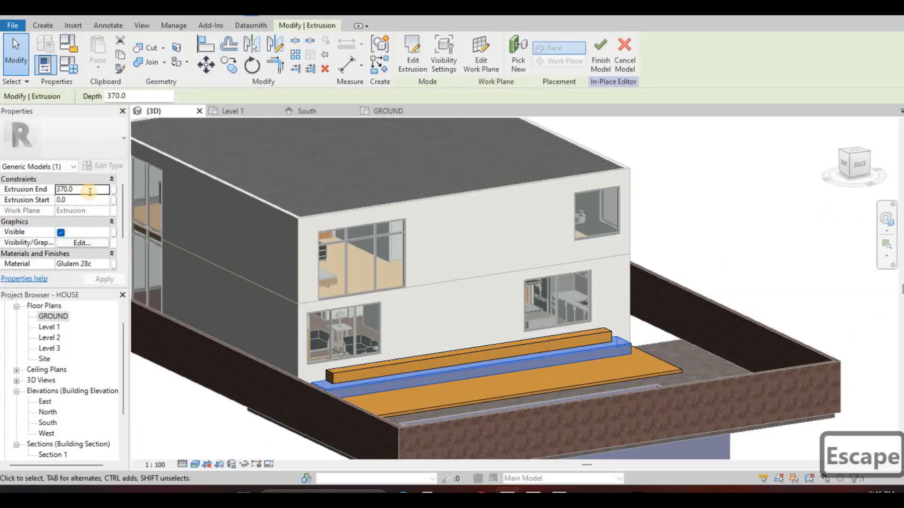
text(100)
key(Return)
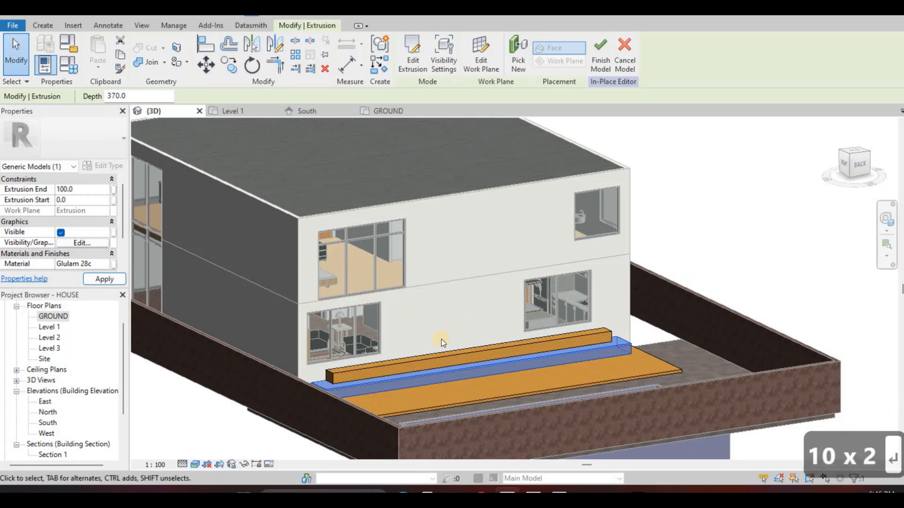
Set the extrusion end of the uppermost tier beside the house wall to 100
click(419, 359)
click(81, 191)
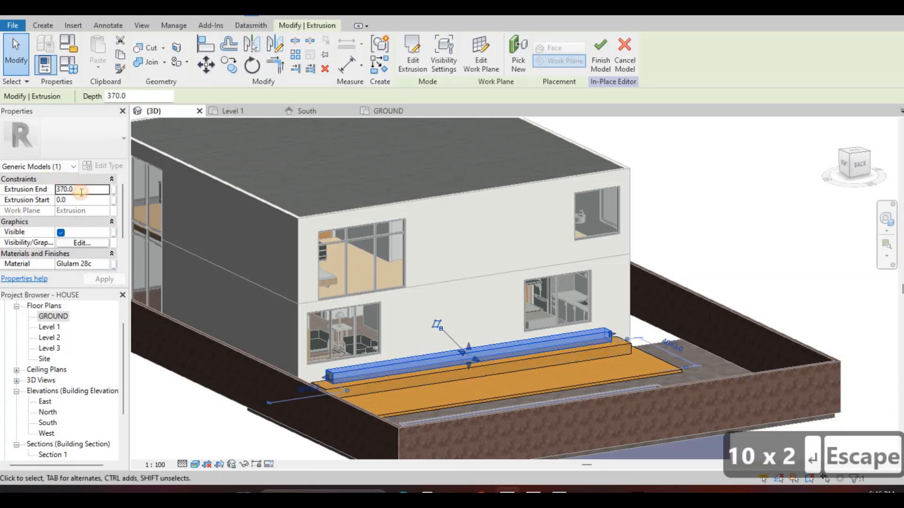
text(100)
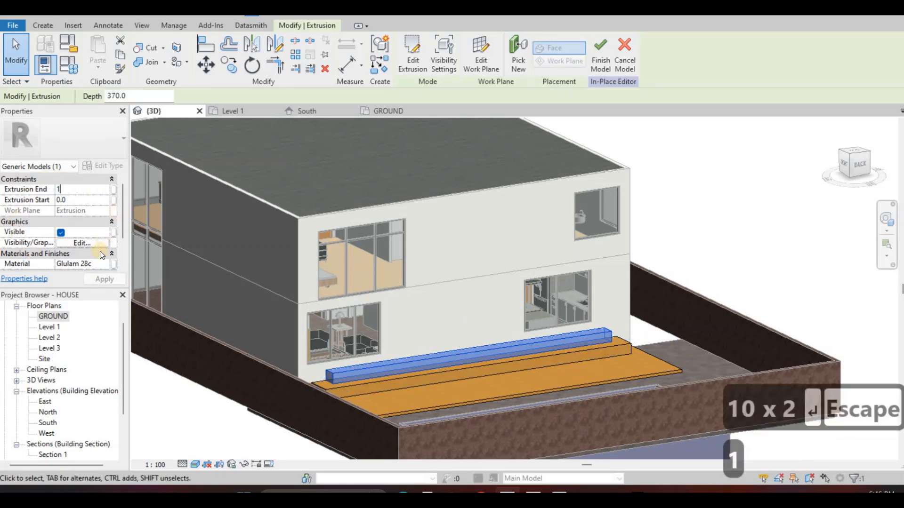
click(97, 278)
key(Escape)
Set the extrusion end of the deck's middle tier to 100
click(372, 383)
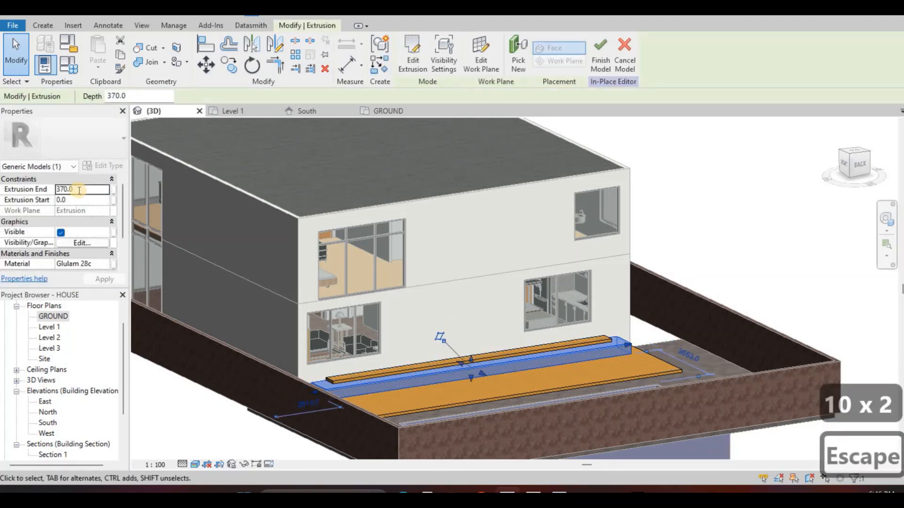
text(100)
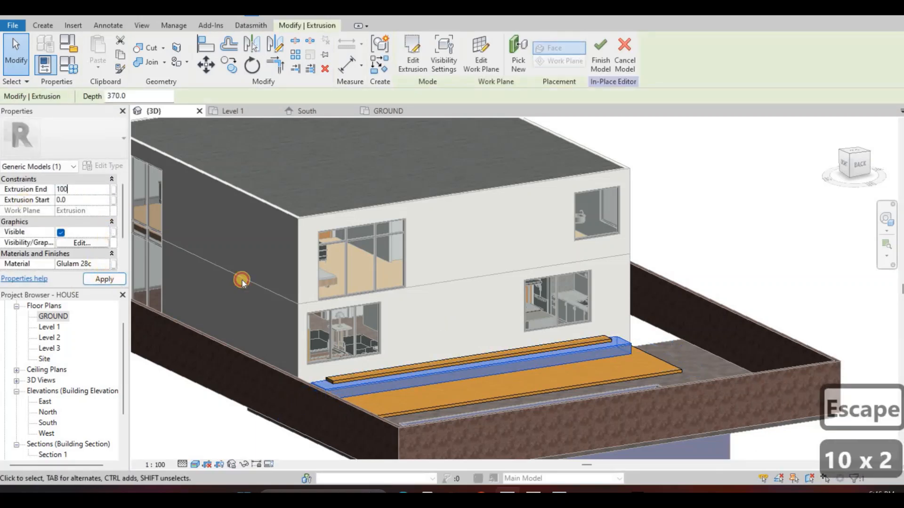
key(Escape)
key(Escape)
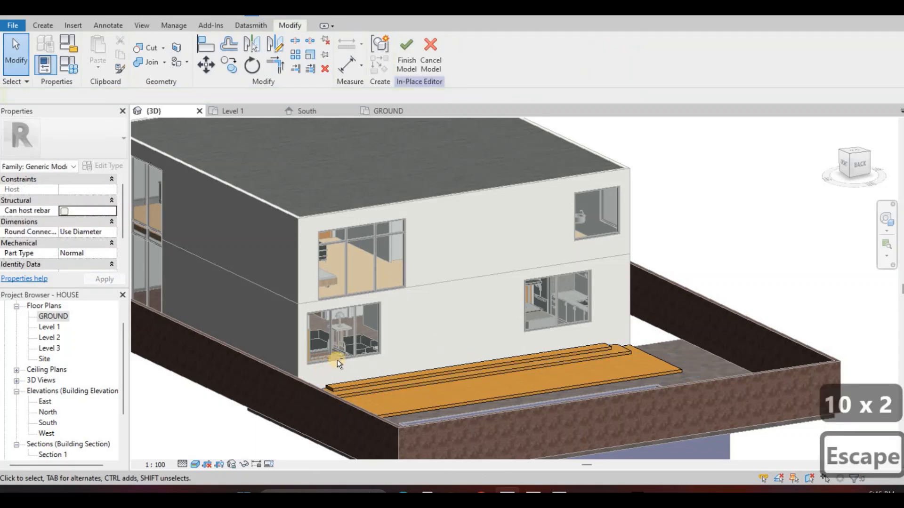
Finish the in-place model of the stepped wooden deck
shift+middle_drag(337, 360, 290, 357)
shift+middle_drag(354, 254, 327, 260)
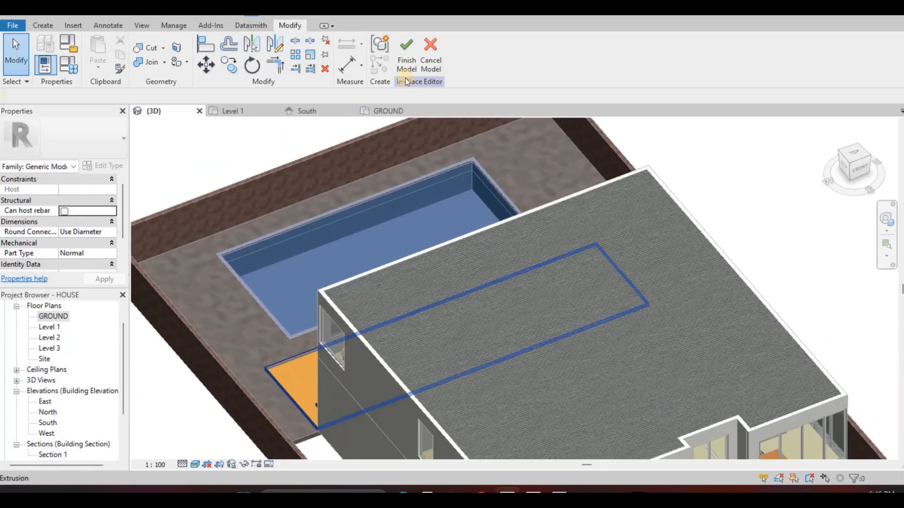
click(405, 62)
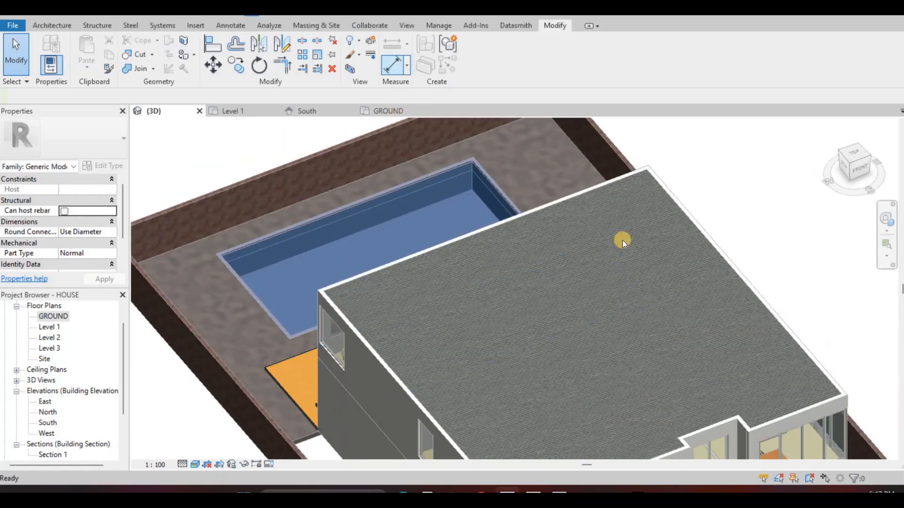
key(F1)
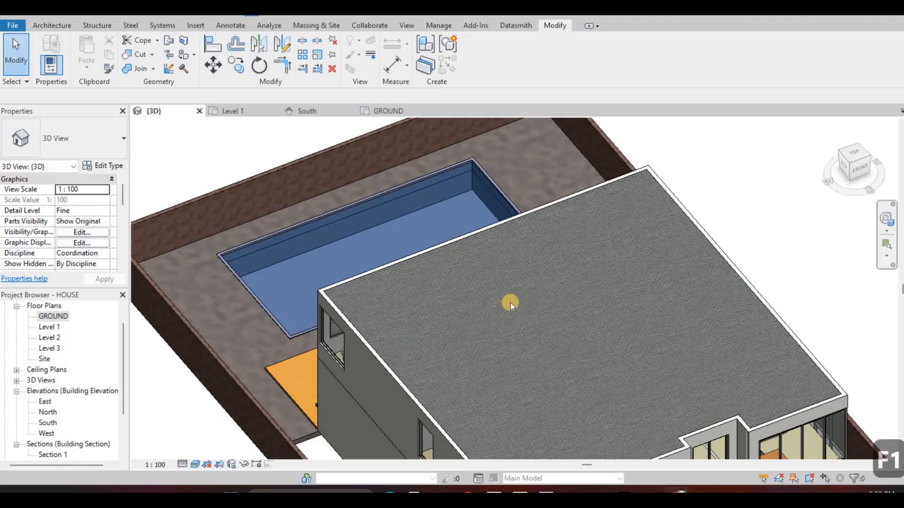
scroll(504, 304, down, 3)
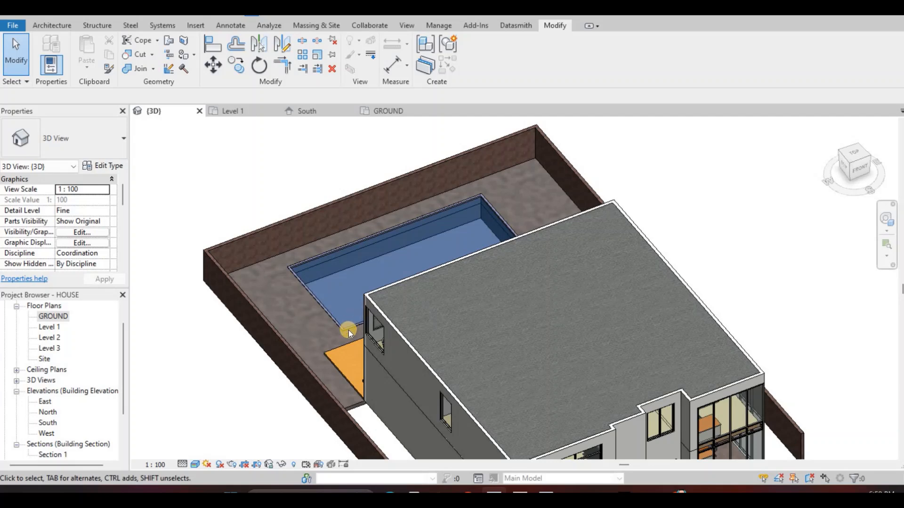
key(Caps_Lock)
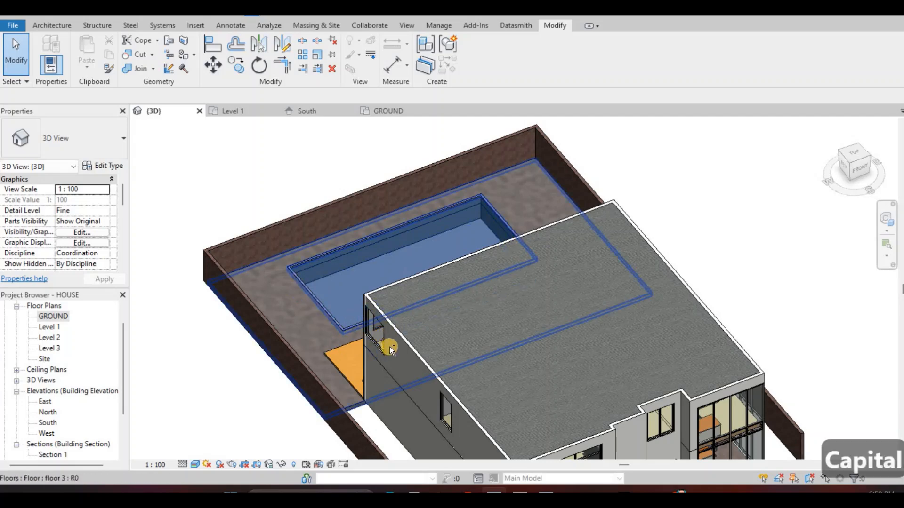
shift+middle_drag(388, 346, 474, 323)
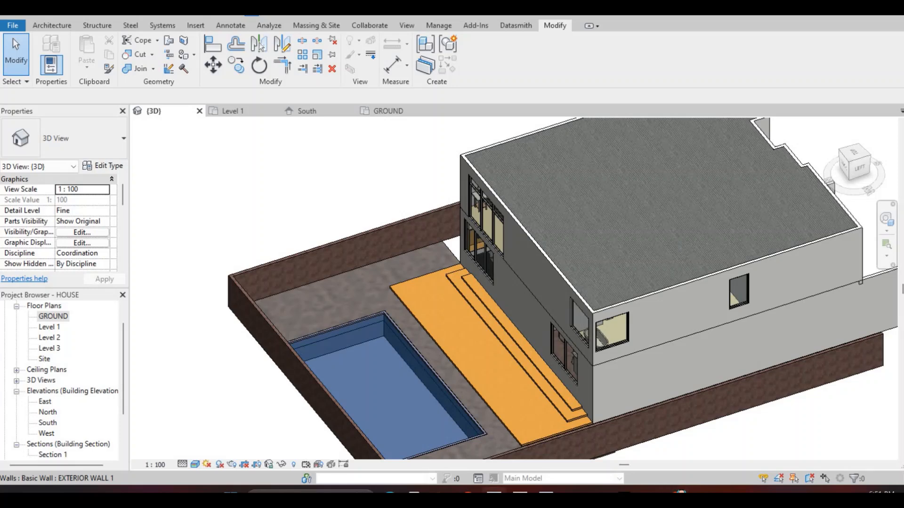
Load the Pool Ladder family from the Downloads folder into the house project
key(alt+Tab)
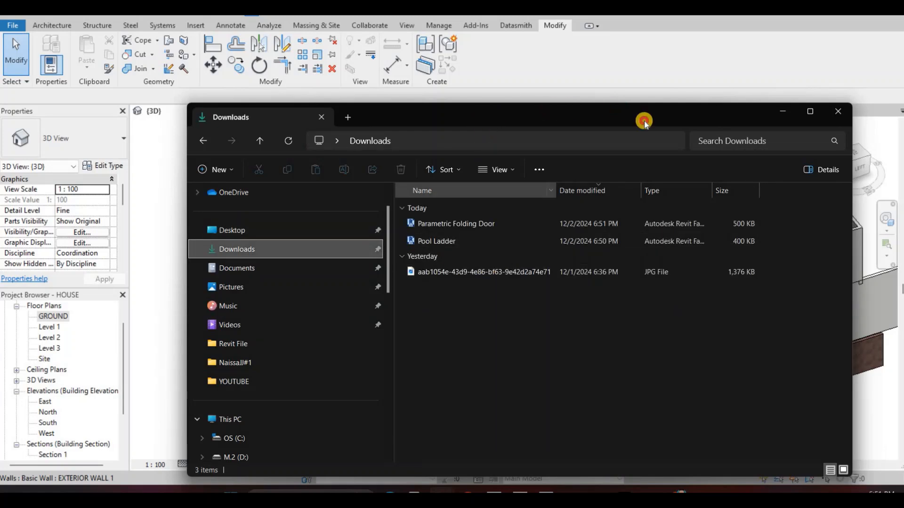
drag(747, 117, 872, 107)
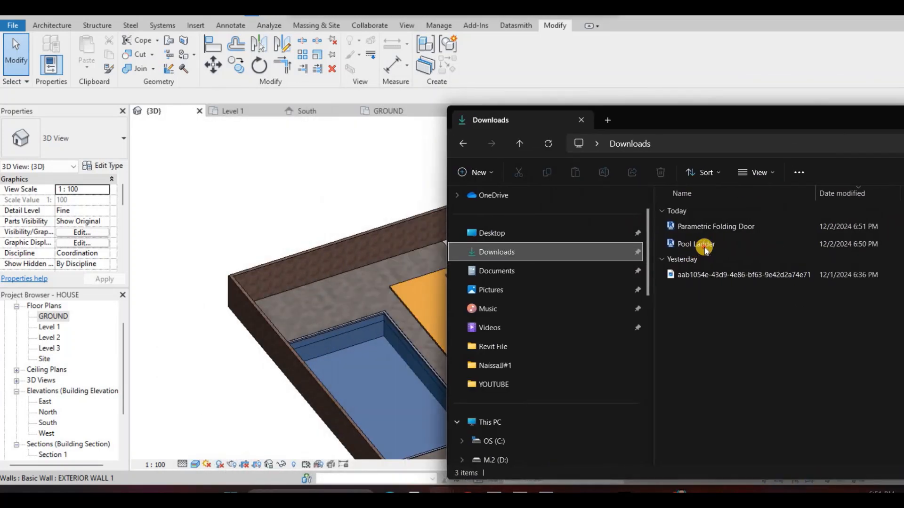
drag(704, 247, 259, 306)
drag(323, 323, 339, 334)
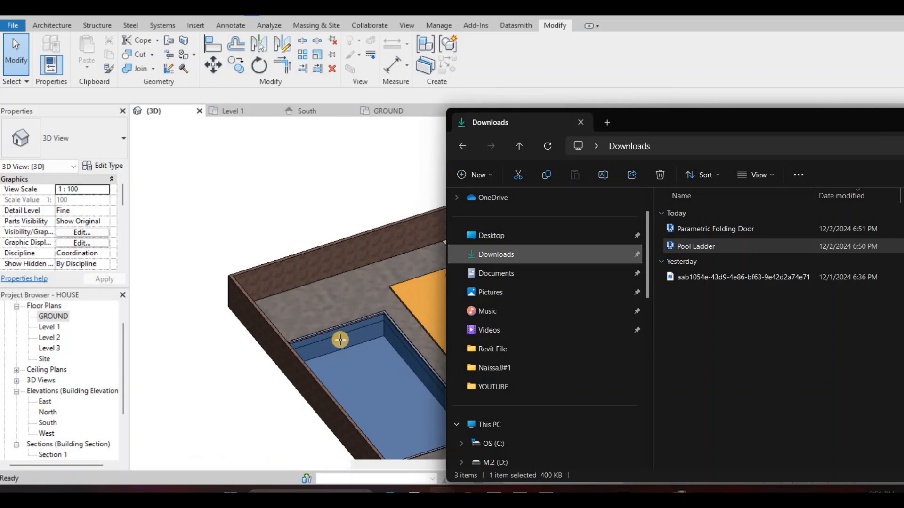
scroll(355, 334, up, 2)
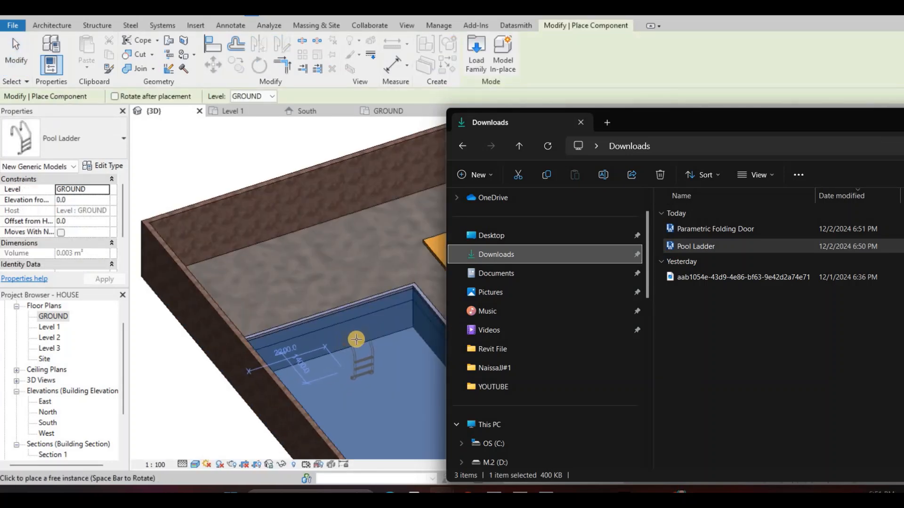
Rotate the pool ladder and place it on the swimming pool's long edge facing away from the house
click(279, 281)
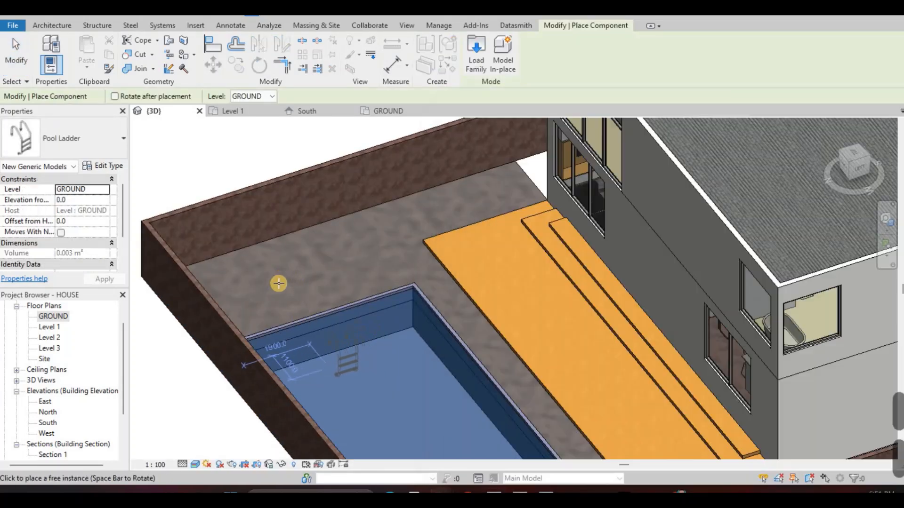
middle_drag(303, 308, 275, 287)
scroll(276, 287, up, 1)
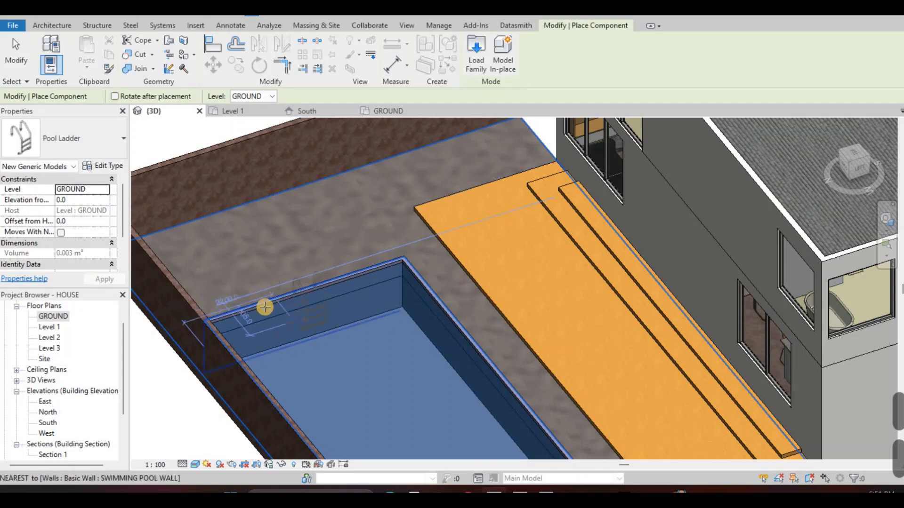
middle_drag(360, 329, 228, 303)
scroll(227, 302, down, 1)
key(space)
middle_drag(189, 354, 306, 324)
shift+middle_drag(278, 194, 274, 178)
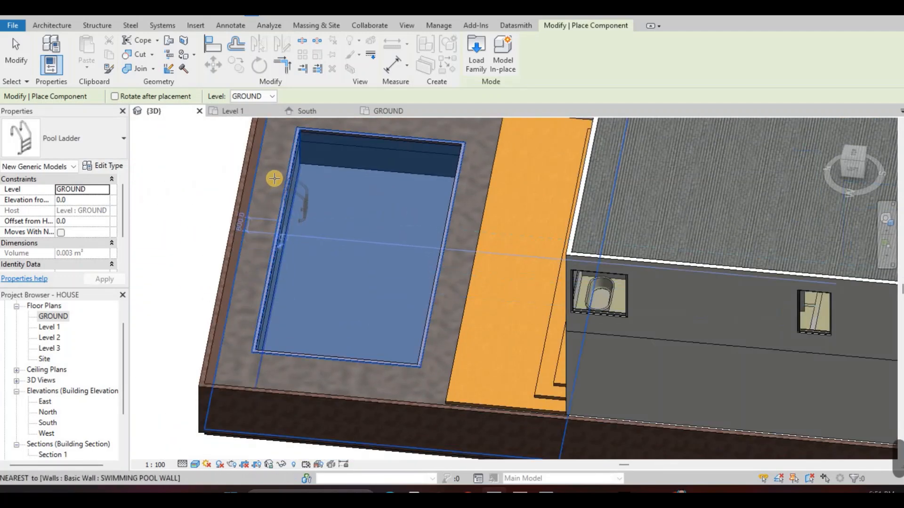
scroll(275, 177, up, 1)
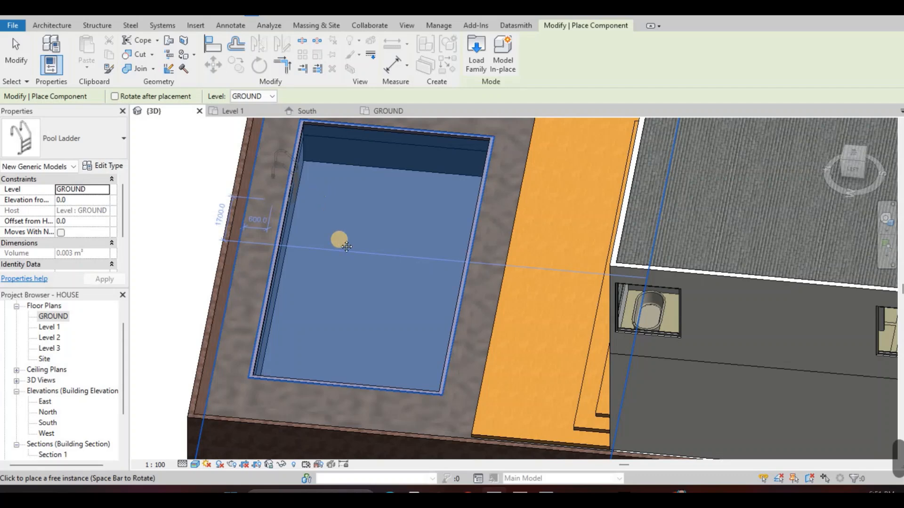
key(Escape)
middle_drag(771, 137, 786, 177)
scroll(353, 315, down, 1)
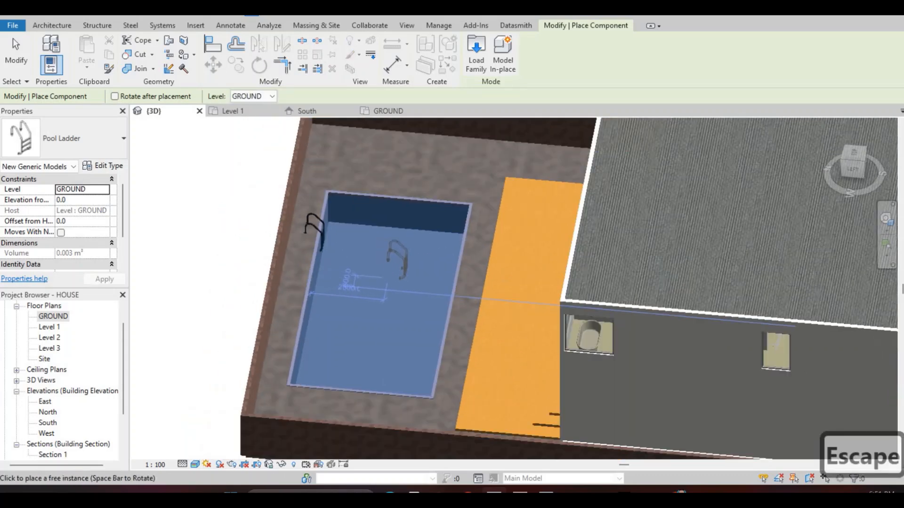
Load the Parametric Folding Door family from the Downloads folder into the house project
shift+middle_drag(405, 292, 513, 245)
shift+middle_drag(456, 276, 464, 276)
key(alt+Tab)
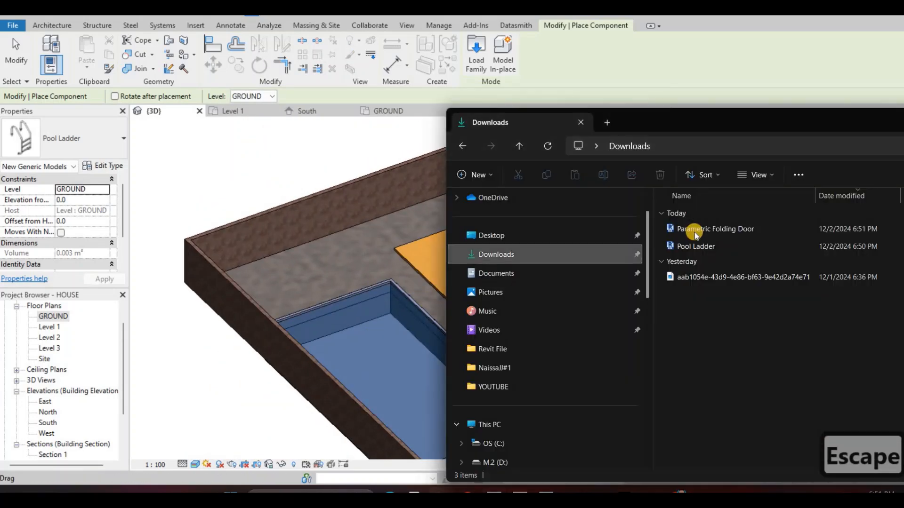
drag(693, 231, 440, 223)
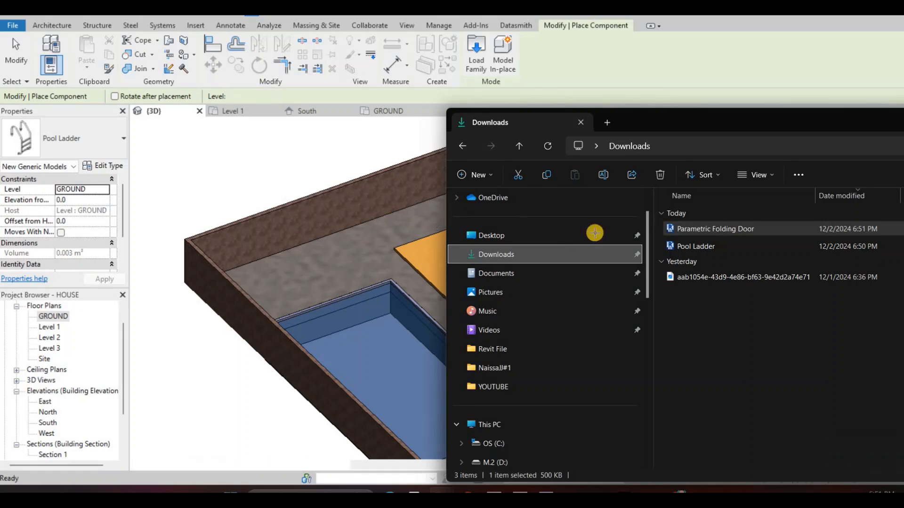
middle_drag(573, 265, 634, 254)
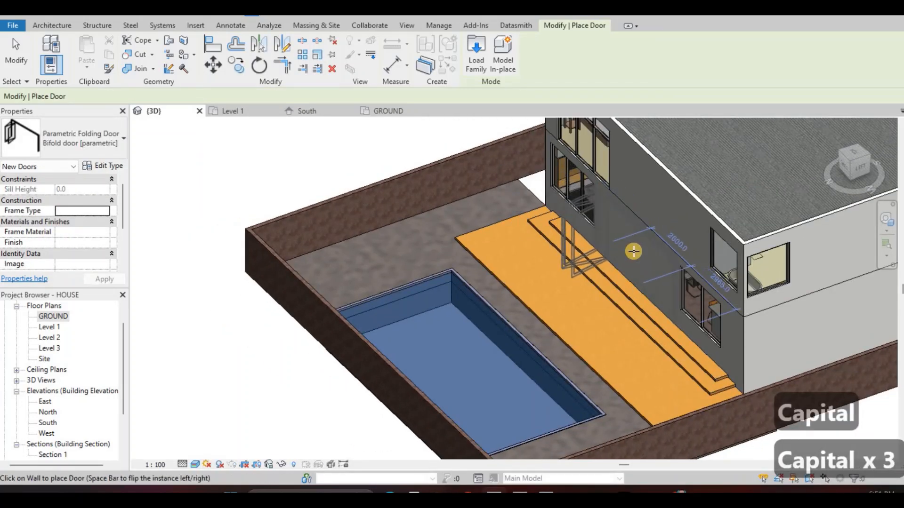
click(617, 281)
key(Escape)
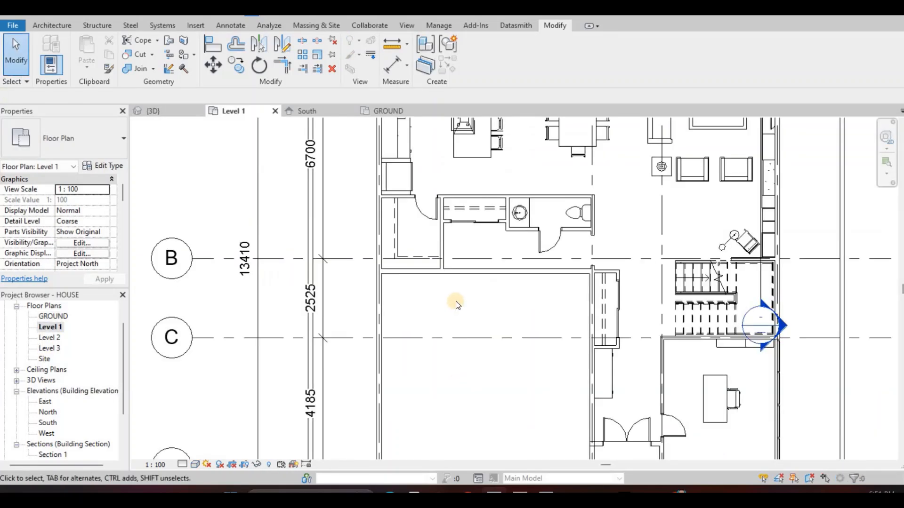
Place the parametric bifold door in the Level 1 wall on grid A between the two windows, with its panels folding toward the living area
scroll(456, 304, down, 3)
key(d)
key(r)
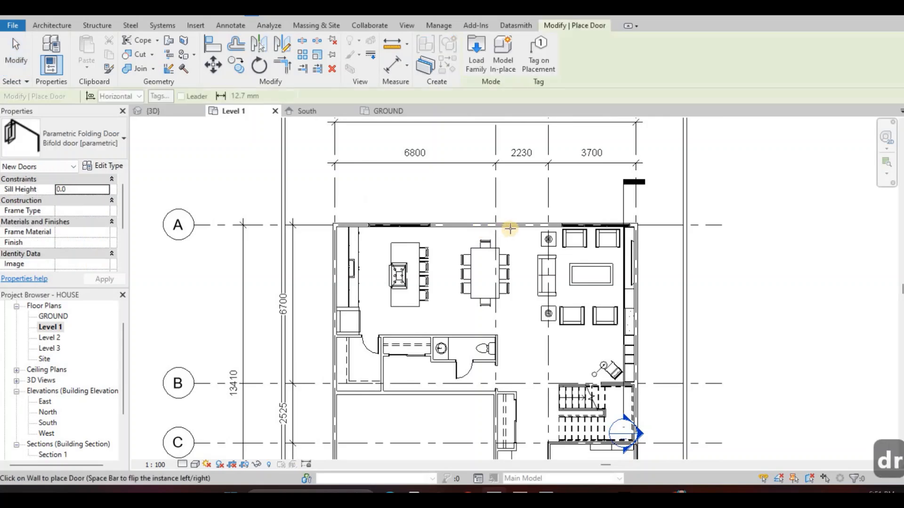
scroll(509, 228, up, 2)
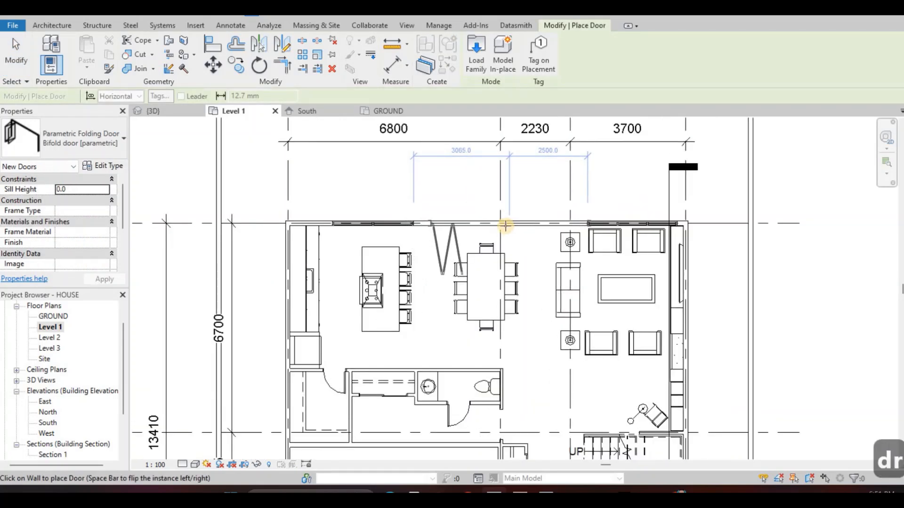
key(space)
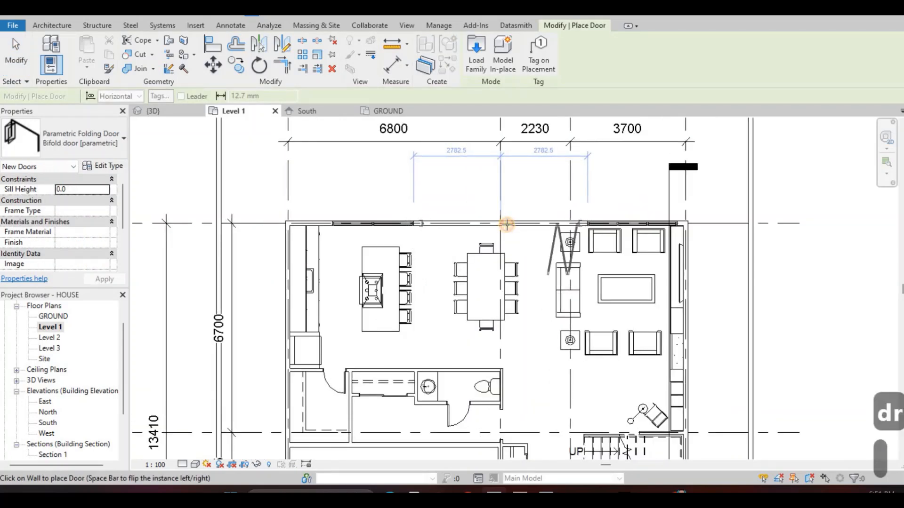
click(553, 239)
key(Escape)
key(Escape)
key(Escape)
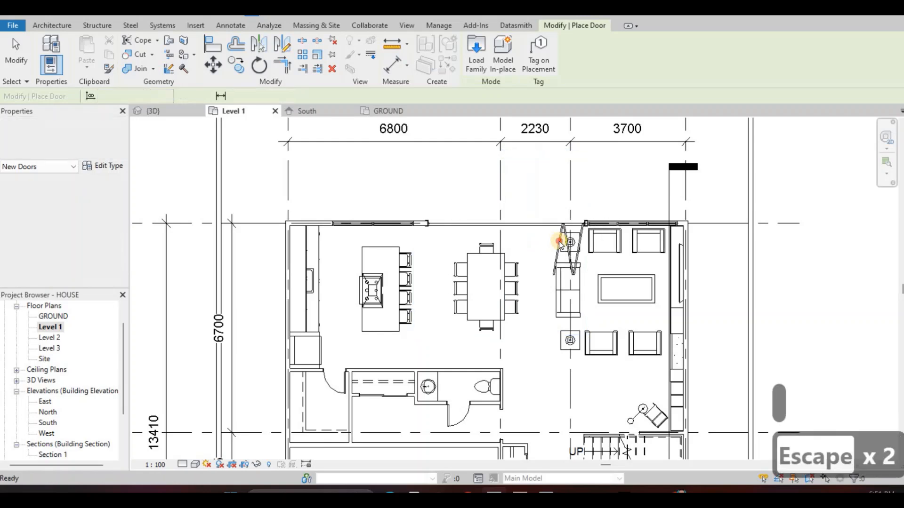
Flip the folding door's facing so its panels open to the outside of the house
click(522, 245)
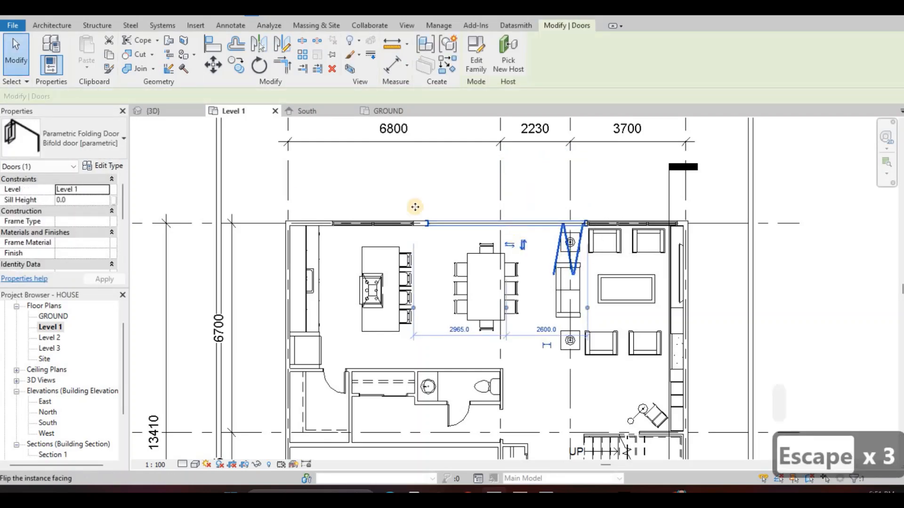
key(space)
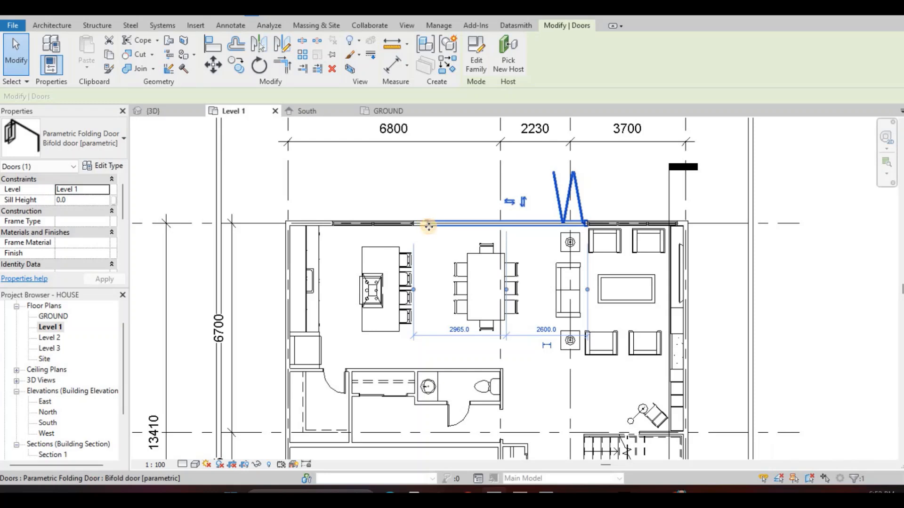
key(Escape)
key(Escape)
Nudge the folding door two increments along the wall toward the kitchen-side window
click(433, 226)
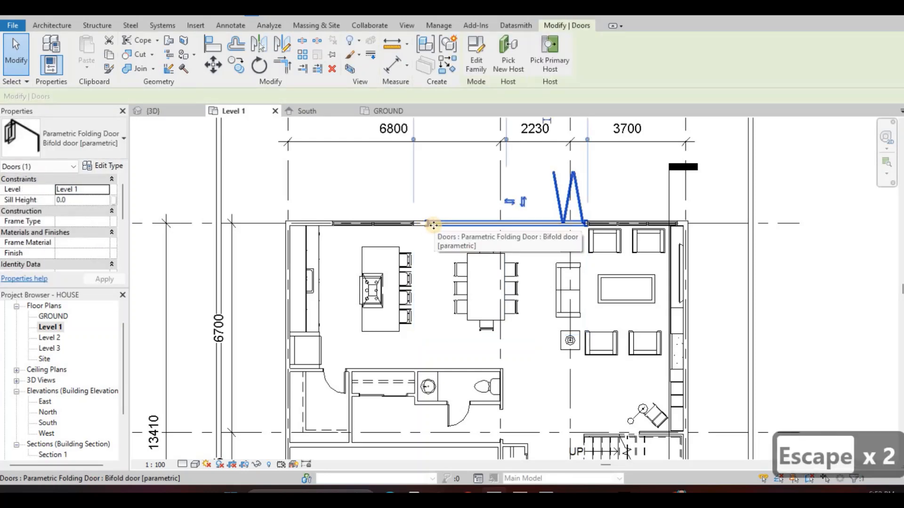
key(Left)
key(Left)
key(Escape)
key(Escape)
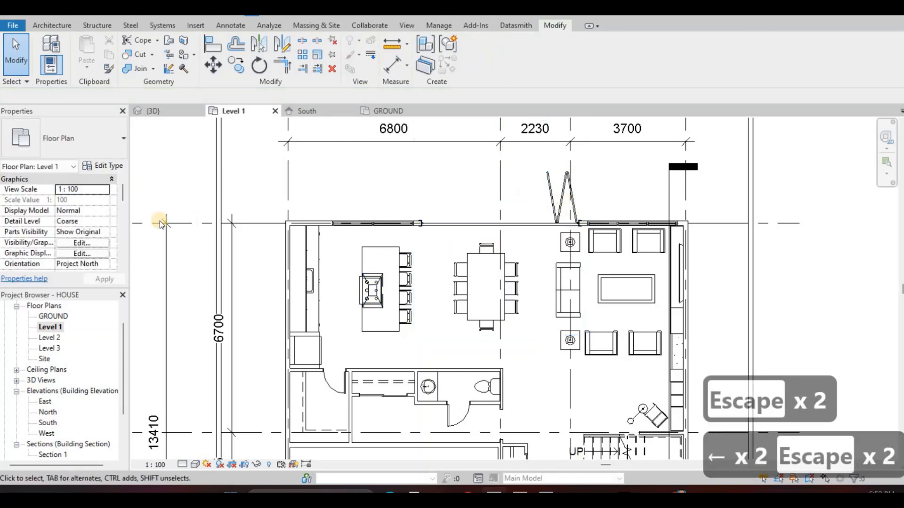
Set the folding door type's number of left panels to 6 and its external offset to 0
scroll(105, 201, down, 2)
click(116, 168)
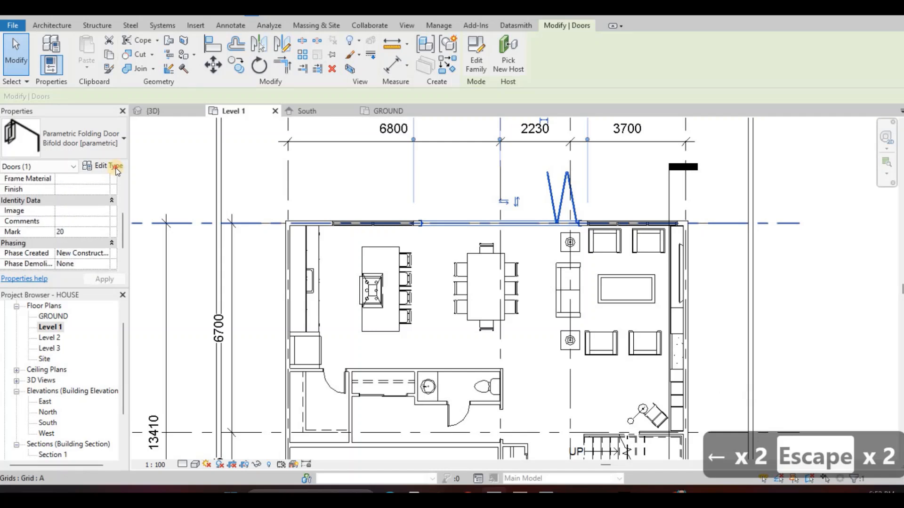
scroll(116, 168, down, 1)
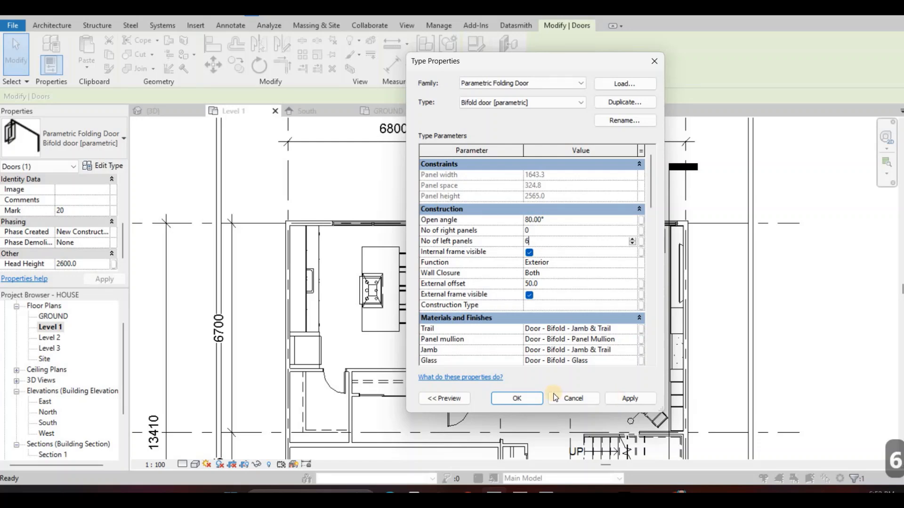
click(549, 282)
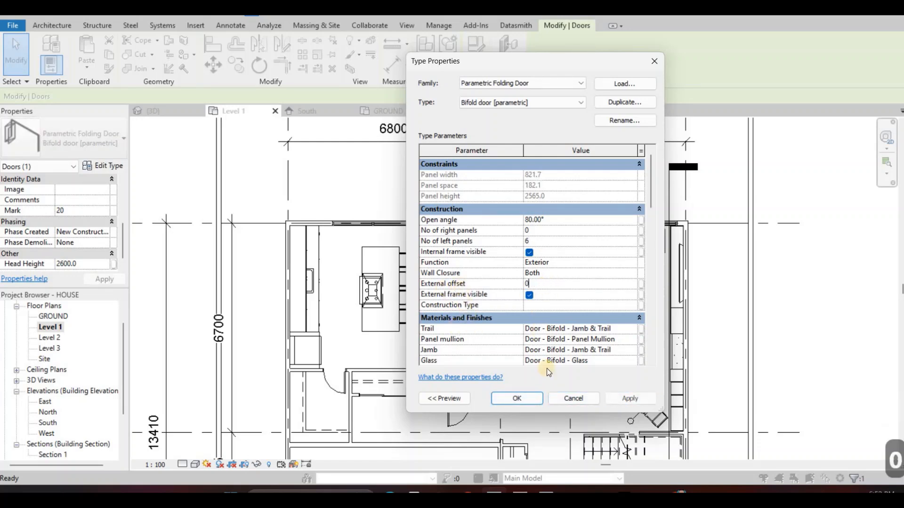
click(517, 399)
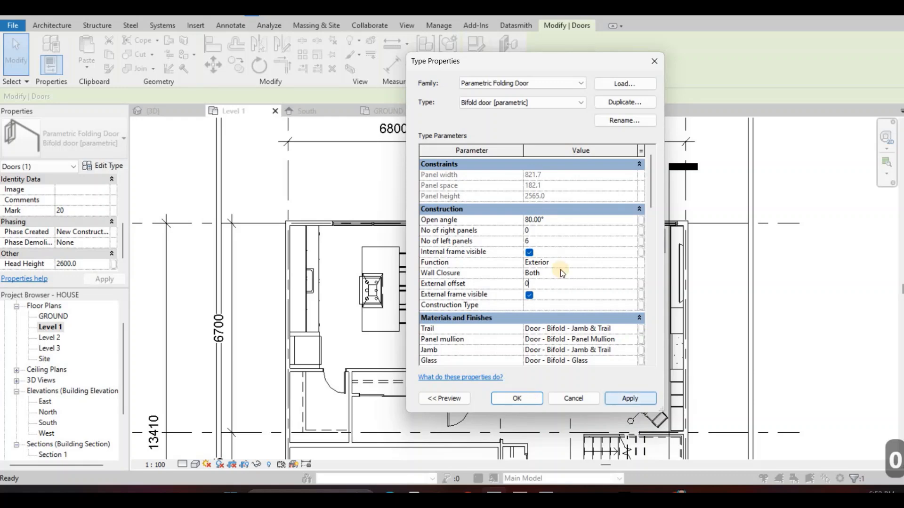
scroll(424, 209, up, 2)
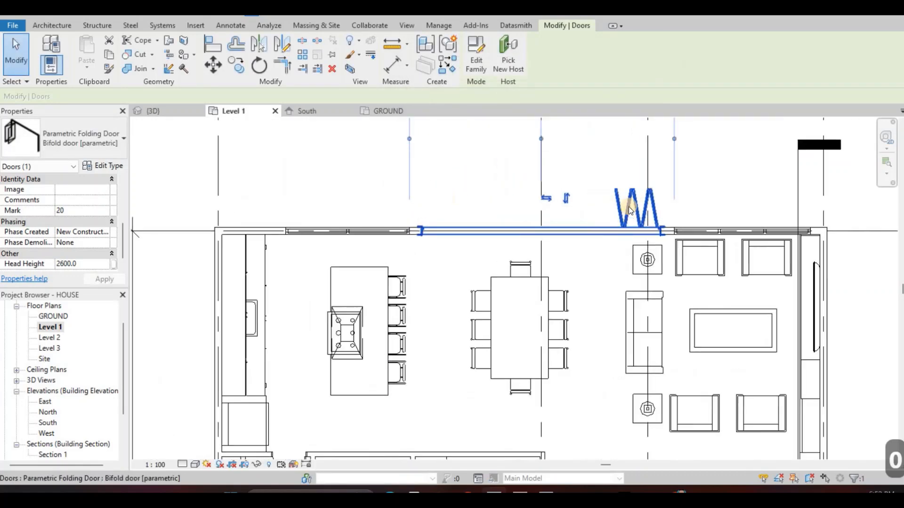
Examine the folding door and the stepped deck from the pool side in the 3D view
key(Escape)
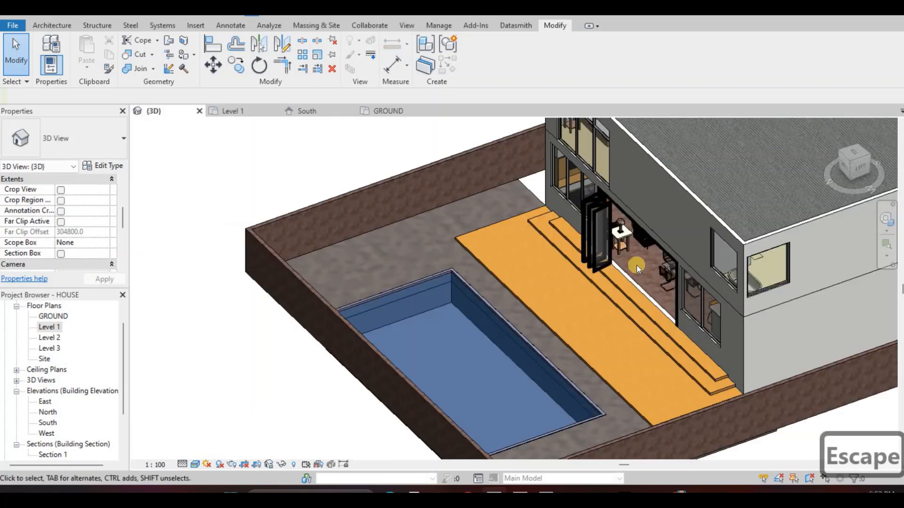
key(Caps_Lock)
middle_drag(681, 288, 615, 291)
key(Escape)
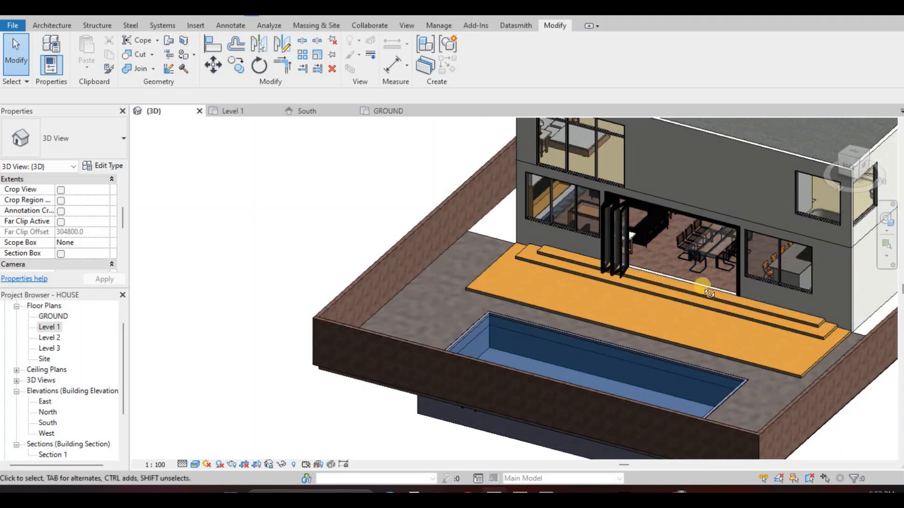
shift+middle_drag(801, 282, 466, 188)
scroll(221, 352, up, 5)
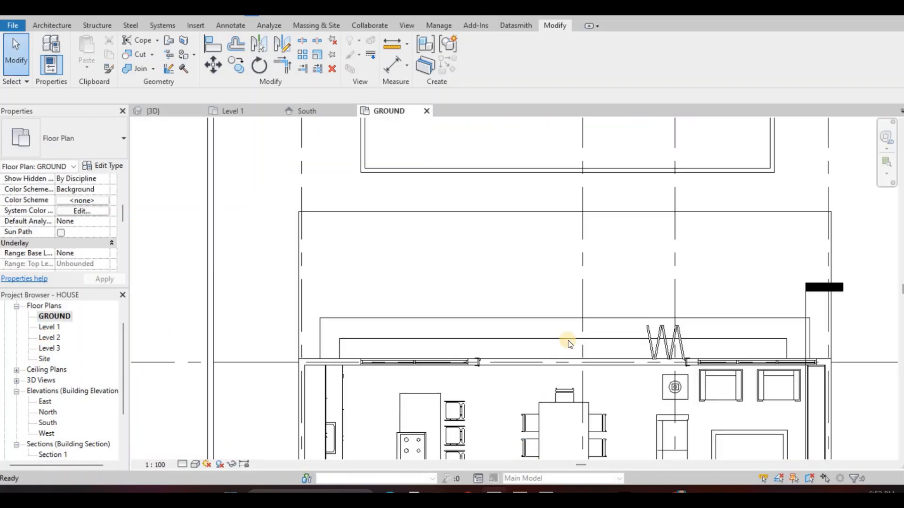
Nudge the pool ladder in the GROUND plan toward the pool interior, until its mounting flanges just pass the pool wall's inner face
middle_drag(651, 173, 565, 347)
scroll(565, 347, down, 2)
scroll(602, 184, up, 3)
scroll(560, 183, up, 4)
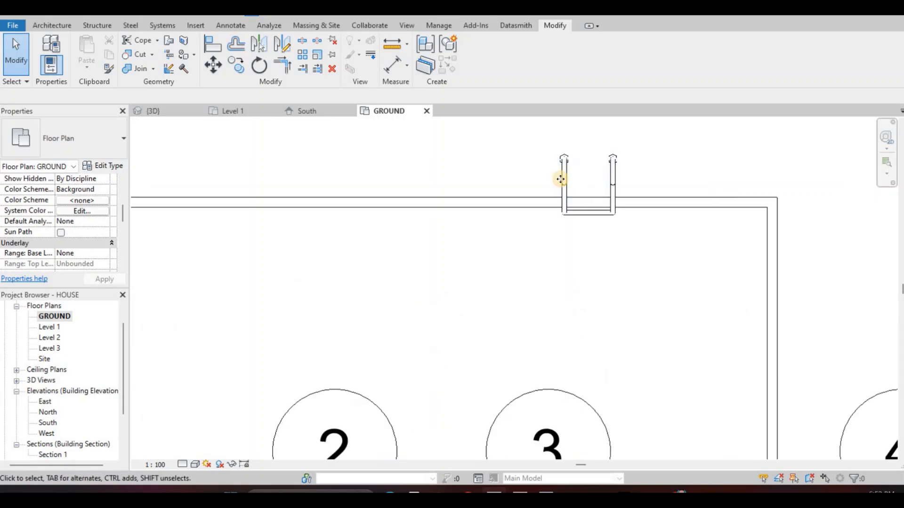
click(556, 186)
scroll(556, 186, up, 2)
scroll(556, 186, up, 1)
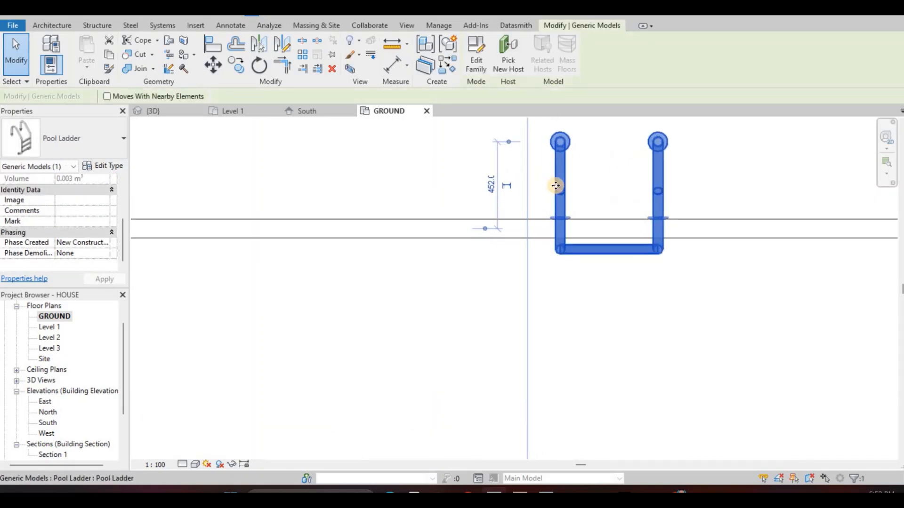
key(Down)
key(Down)
key(Down)
key(Down)
key(Down)
key(Down)
key(Down)
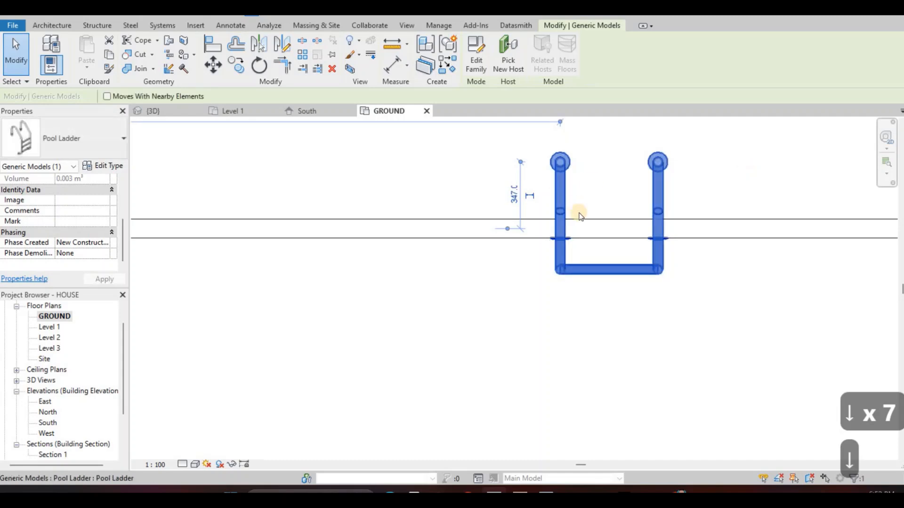
key(Down)
Nudge the pool ladder back one increment so its mounting flanges sit against the pool wall's inner face
scroll(589, 224, up, 2)
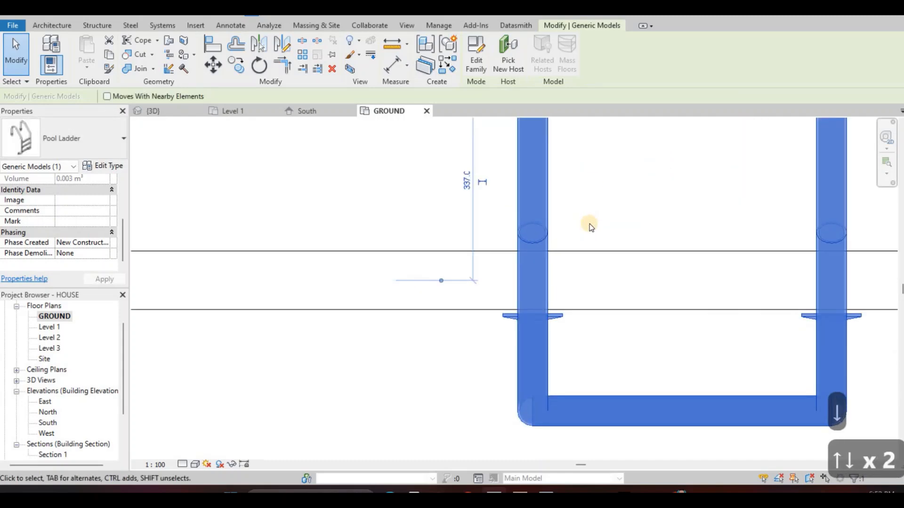
key(Up)
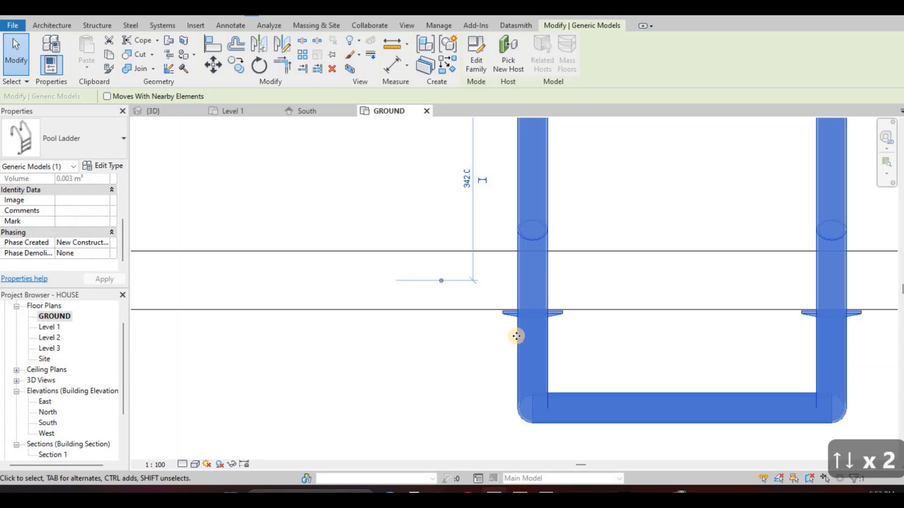
scroll(517, 336, up, 4)
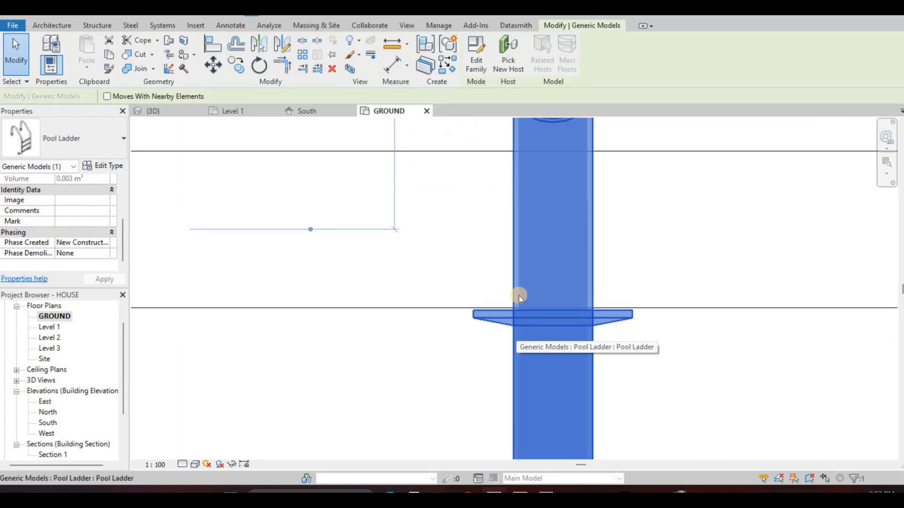
key(Escape)
scroll(284, 177, down, 4)
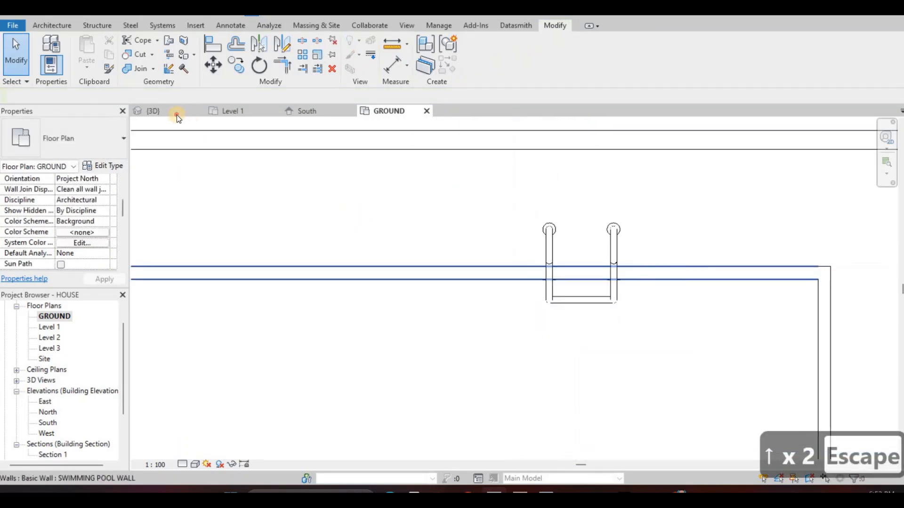
Examine the repositioned pool ladder against the pool wall in the 3D view
click(157, 112)
scroll(495, 160, down, 1)
middle_drag(494, 160, 489, 207)
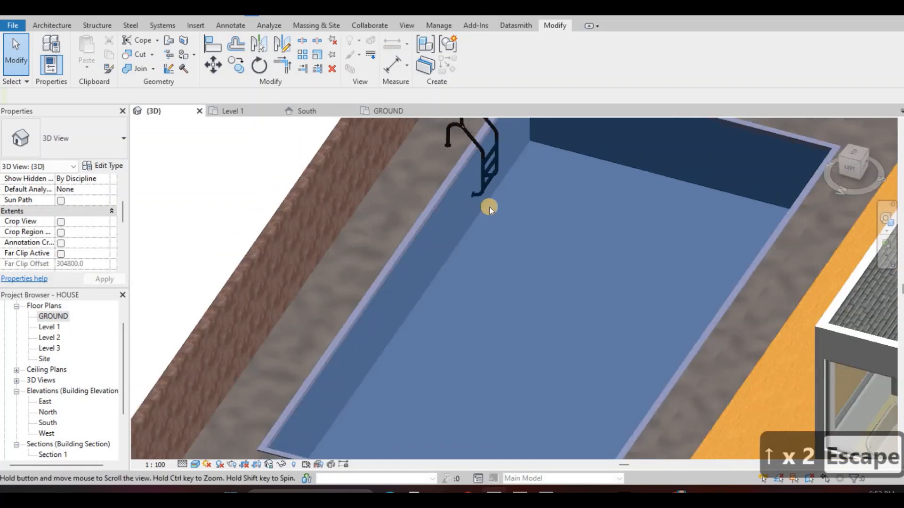
scroll(490, 207, down, 1)
shift+middle_drag(486, 176, 497, 168)
scroll(504, 169, up, 4)
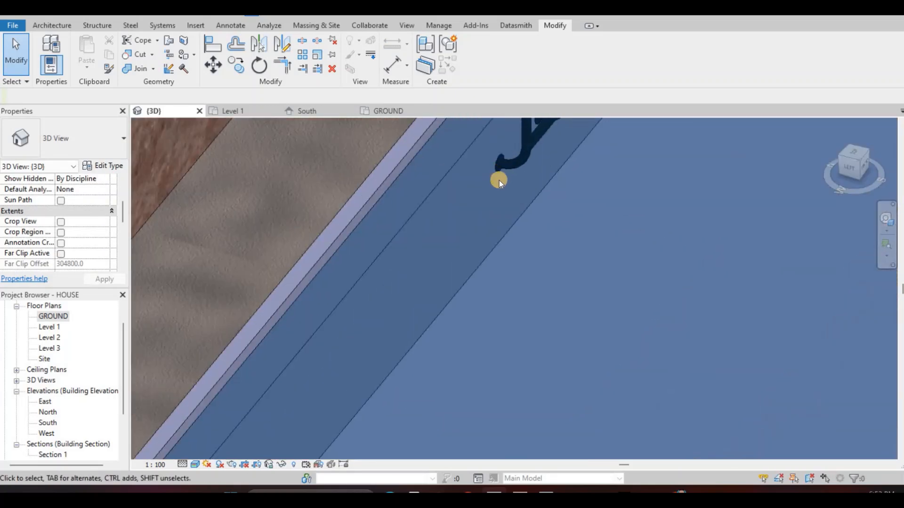
scroll(513, 207, down, 4)
scroll(501, 236, down, 2)
Orbit around the house in 3D and check it from the pool side around to the front facade
middle_drag(711, 188, 674, 269)
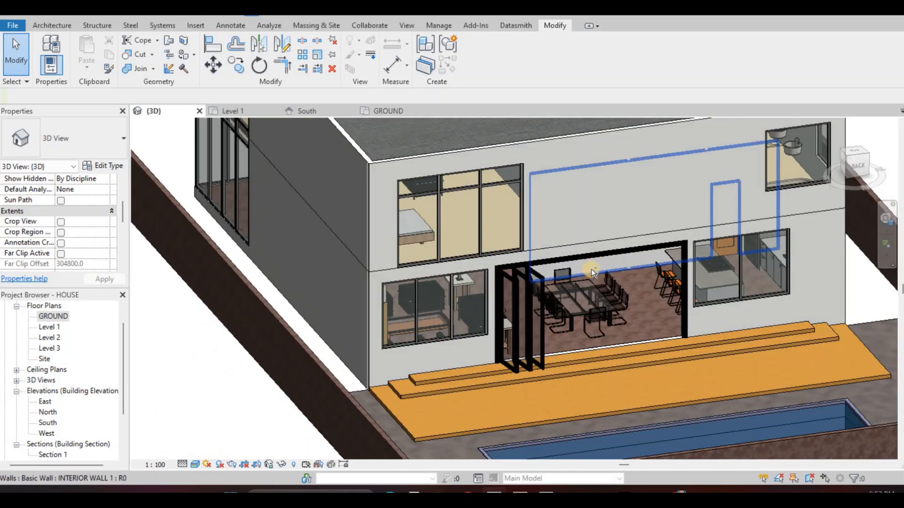
shift+middle_drag(591, 269, 403, 276)
scroll(372, 264, down, 2)
shift+middle_drag(504, 233, 734, 221)
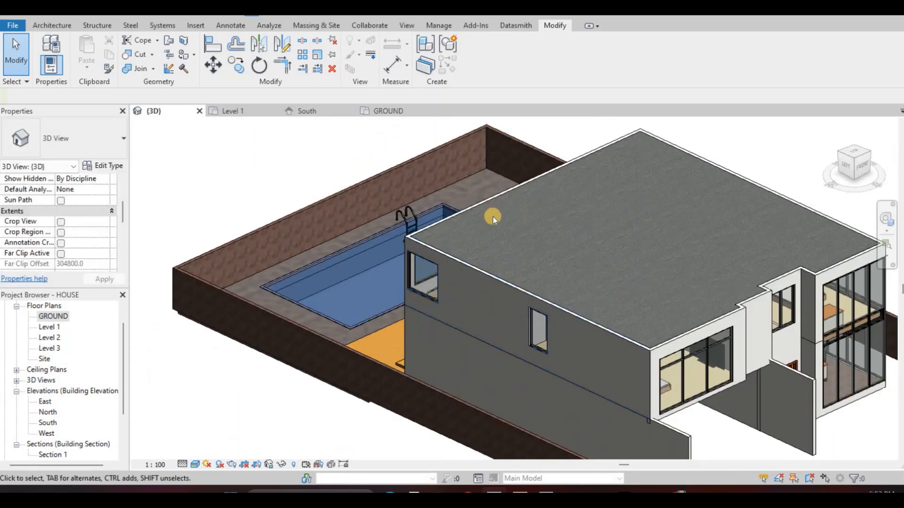
shift+middle_drag(546, 249, 720, 226)
middle_drag(511, 325, 499, 258)
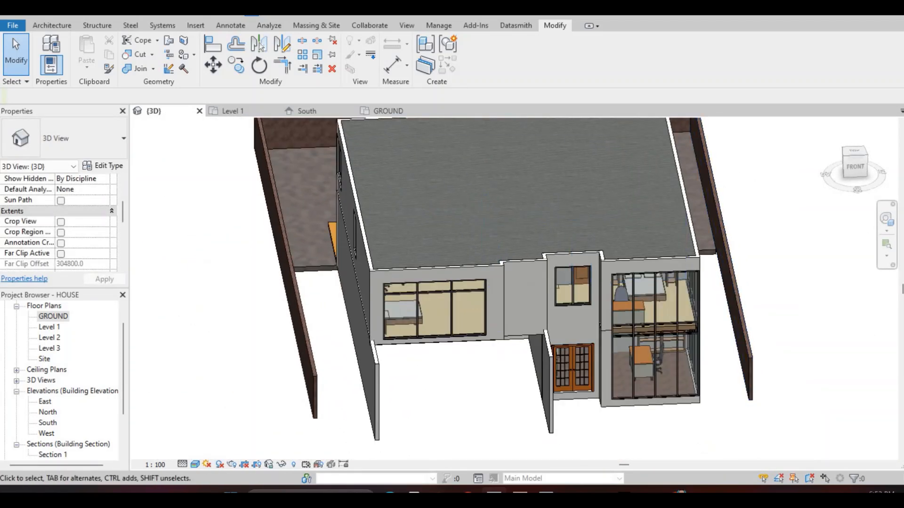
key(alt+Tab)
key(alt+Tab)
key(F10)
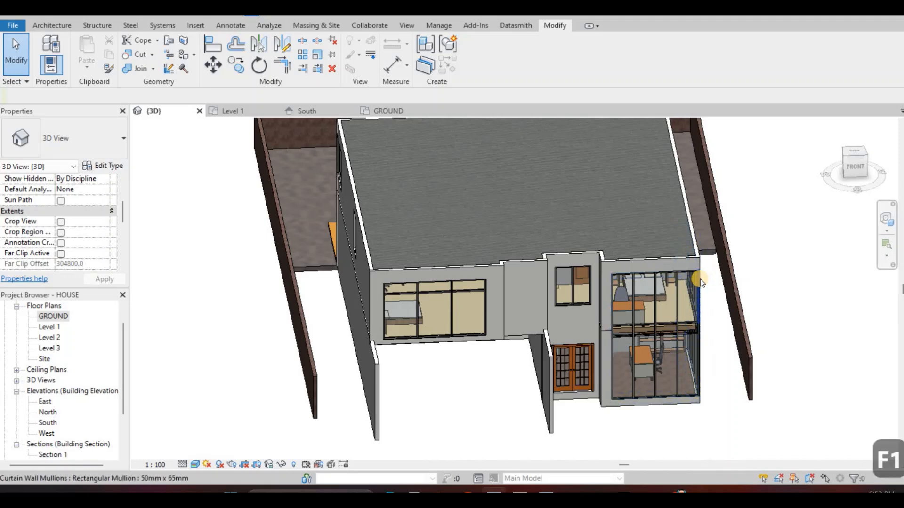
Return to the GROUND floor plan with the whole house in view, and dismiss the save reminder without saving
key(ctrl+Tab)
scroll(446, 232, down, 6)
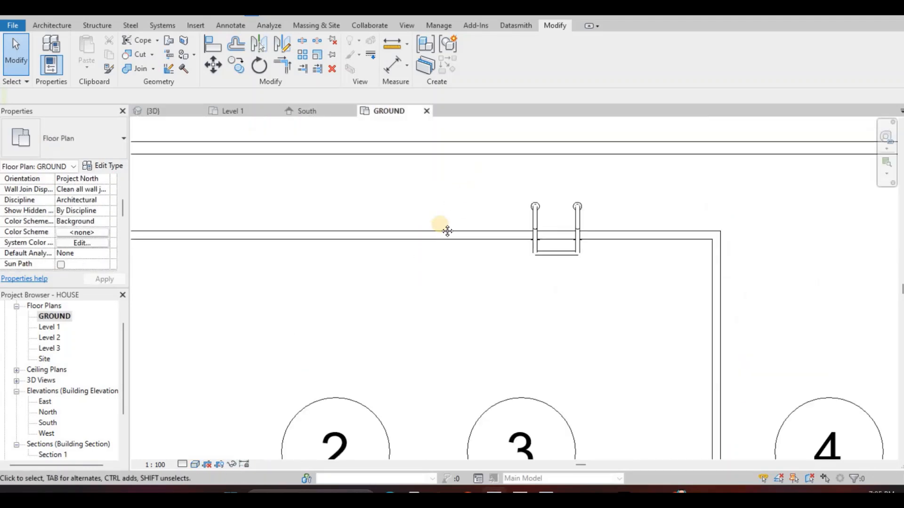
middle_drag(331, 290, 397, 210)
scroll(398, 210, down, 1)
key(Escape)
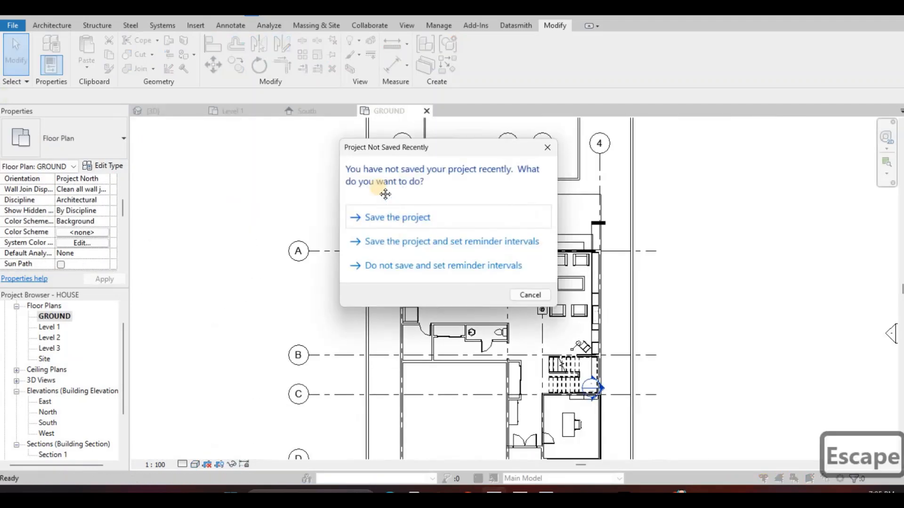
key(Escape)
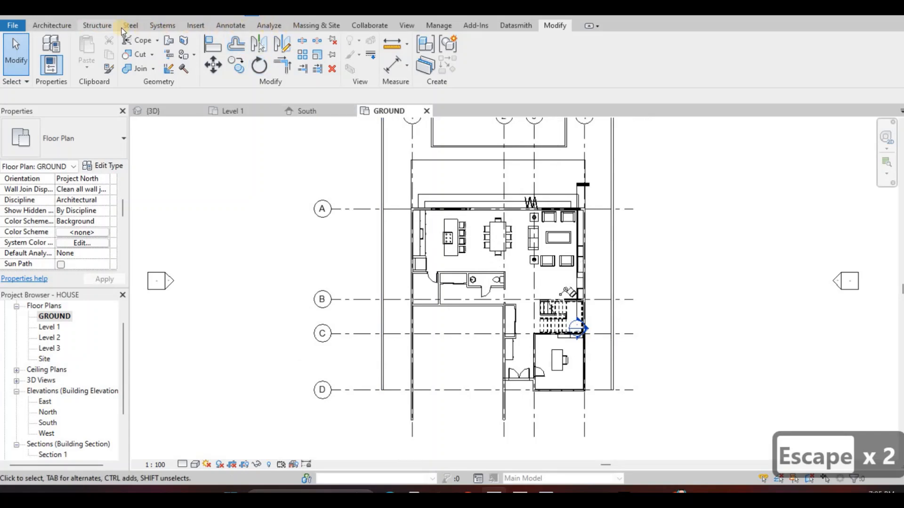
Start a new floor on GROUND and duplicate the floor 3 type as floor 4
click(68, 27)
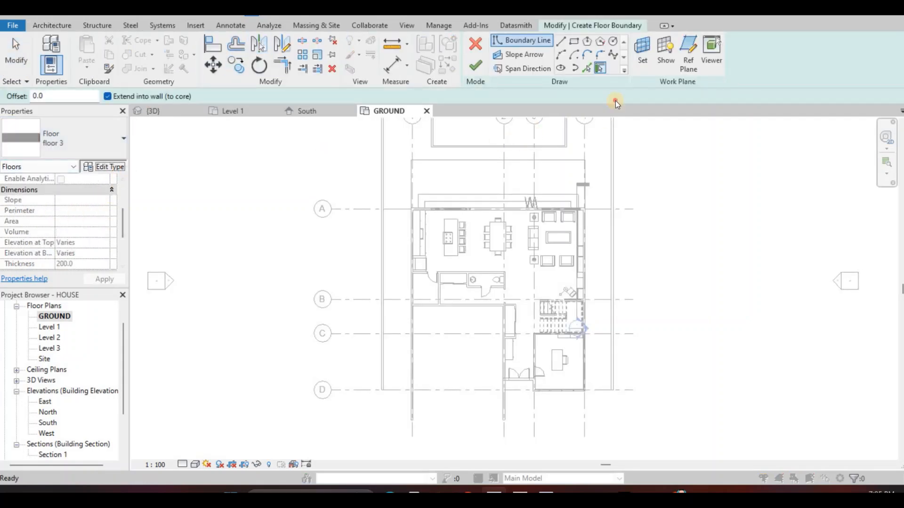
click(625, 103)
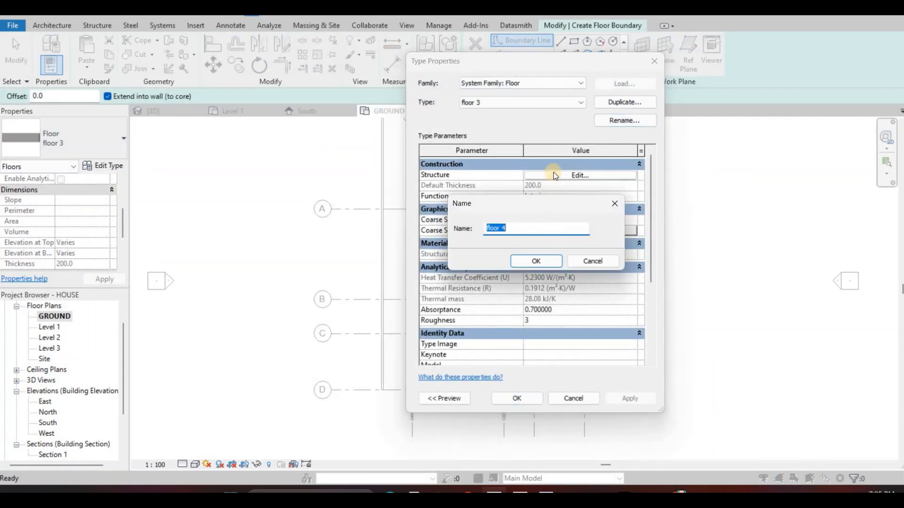
click(536, 261)
Set the structure layer of floor 4 to the library material Grass and apply the type to the new floor
click(553, 174)
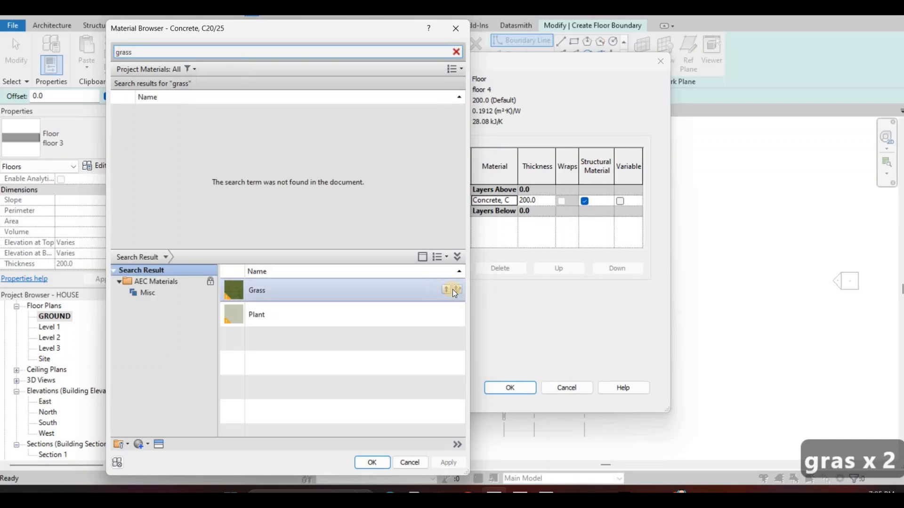
click(445, 290)
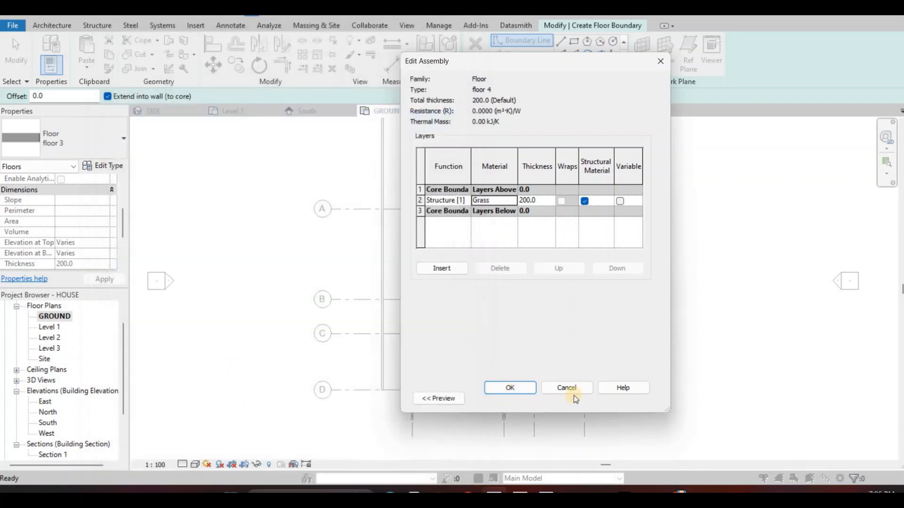
click(526, 391)
click(516, 398)
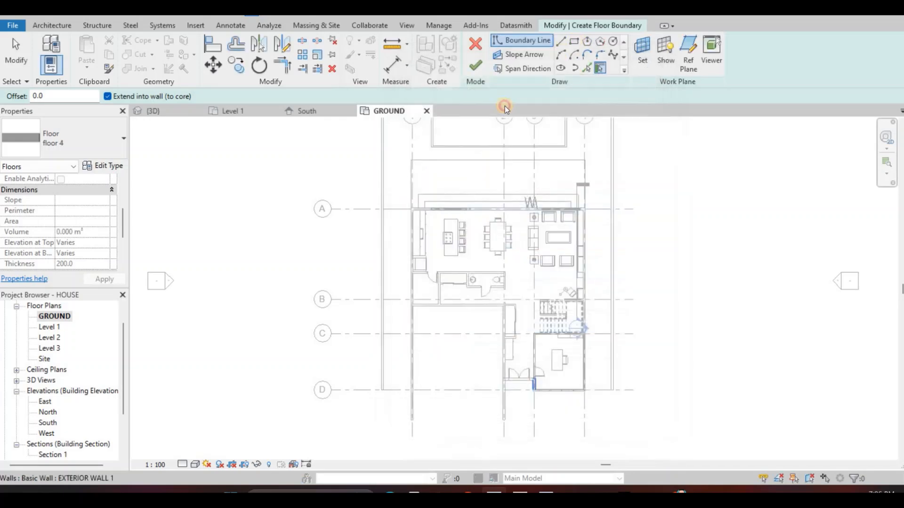
Sketch a rectangular floor boundary about 13410 mm long between the plot wall and the grid 1 exterior wall, from grid A to grid D
scroll(365, 275, up, 3)
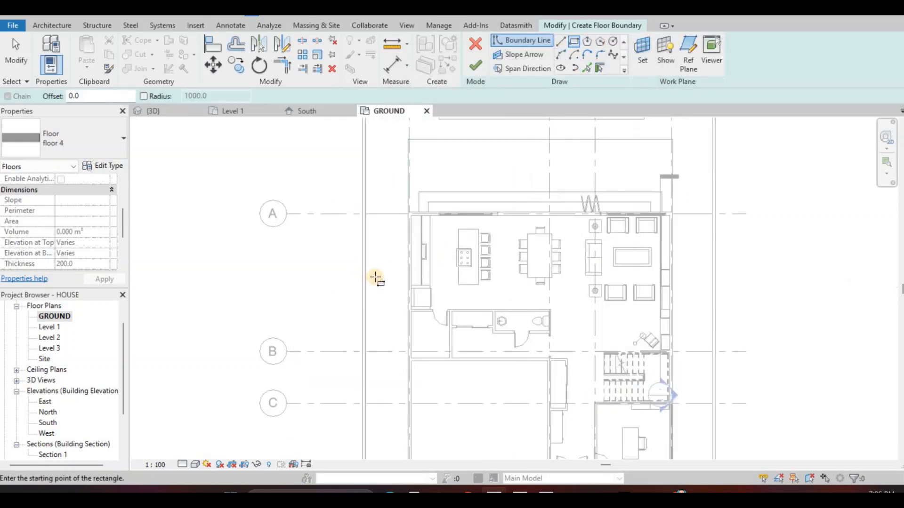
middle_drag(379, 222, 394, 287)
click(378, 278)
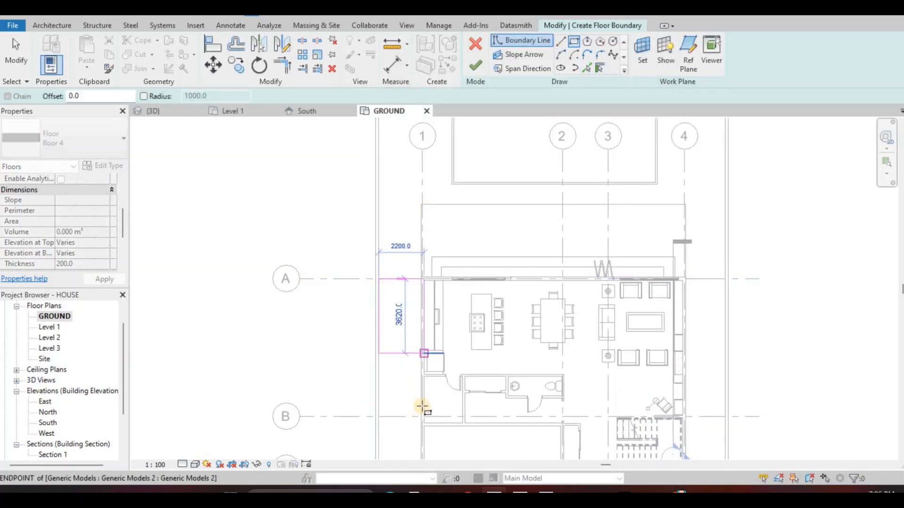
middle_drag(424, 366, 434, 219)
scroll(431, 407, up, 2)
click(432, 406)
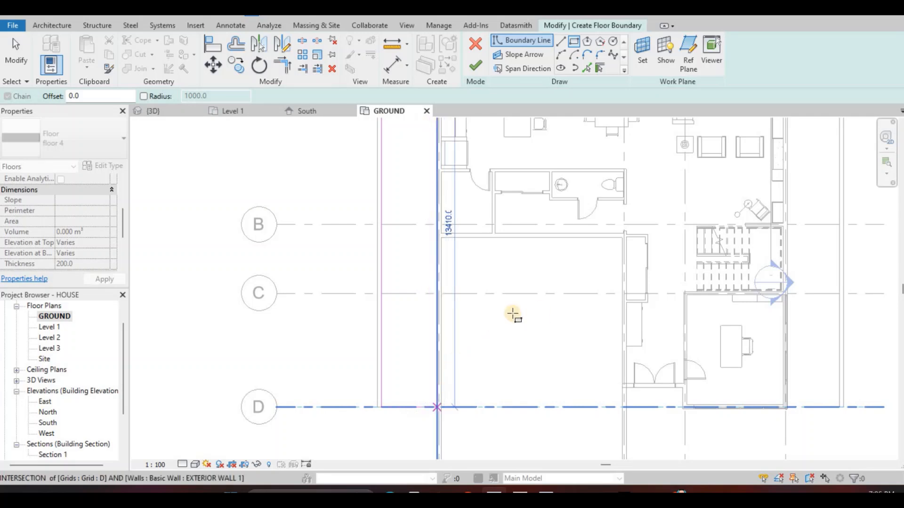
key(Escape)
Sketch a second rectangular boundary about 1920 mm wide between the grid 4 exterior wall and the plot wall, from grid A to the house's front corner
scroll(607, 200, down, 2)
middle_drag(615, 199, 543, 242)
scroll(617, 210, up, 3)
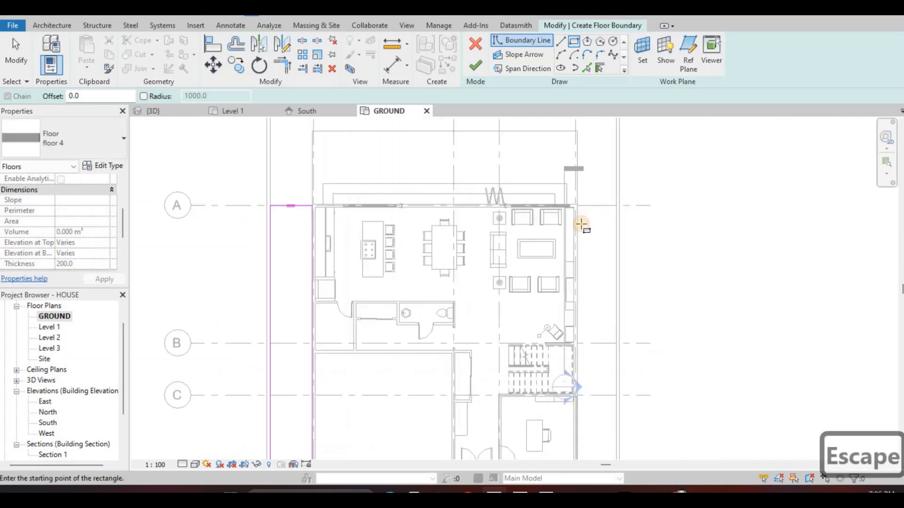
click(620, 209)
middle_drag(583, 416, 604, 318)
scroll(600, 352, up, 1)
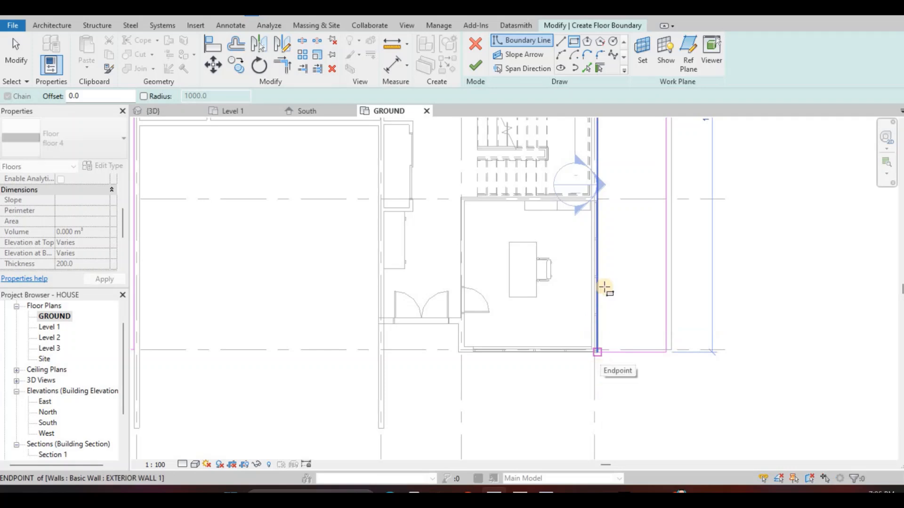
click(602, 356)
key(Escape)
Move the grid A edge of the rectangle beside grid 4 out to the exterior wall's outer face
scroll(605, 366, down, 2)
middle_drag(609, 198, 603, 226)
middle_drag(581, 179, 588, 234)
middle_drag(593, 130, 591, 239)
scroll(618, 231, up, 4)
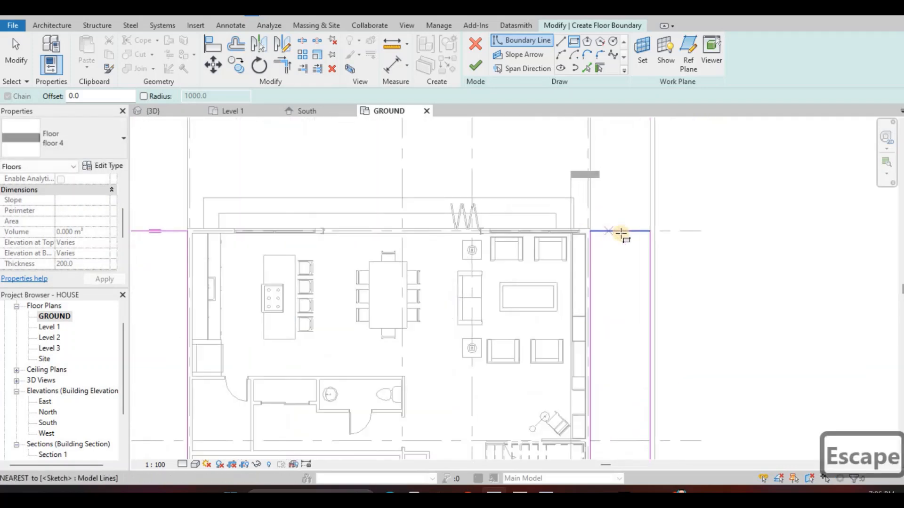
scroll(630, 221, up, 2)
key(Escape)
scroll(628, 219, down, 5)
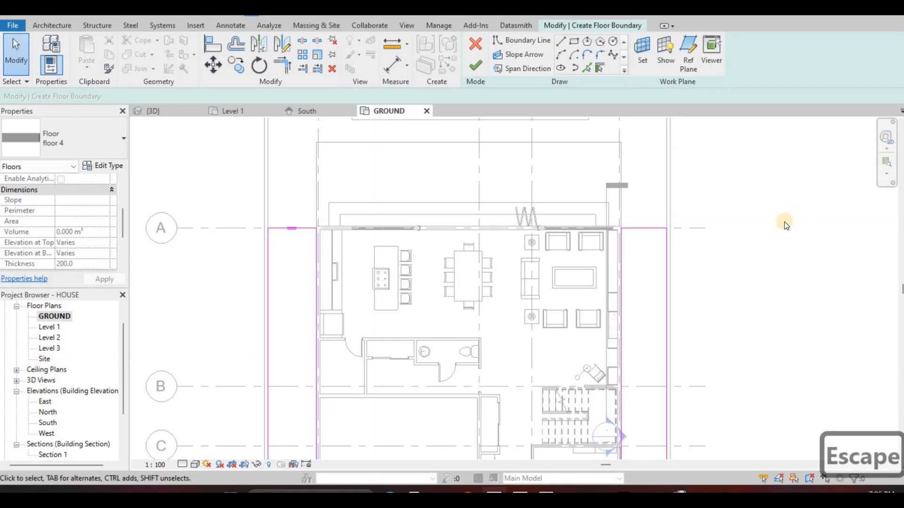
scroll(684, 269, up, 5)
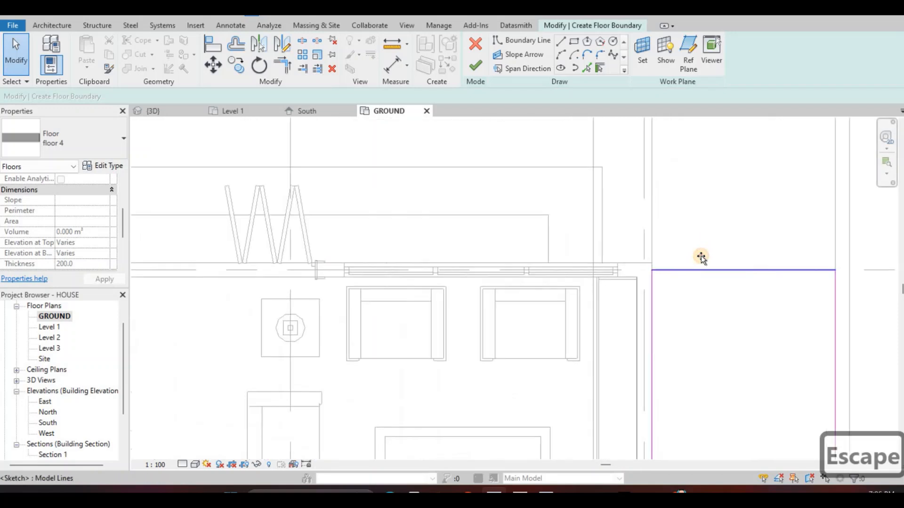
drag(700, 262, 736, 263)
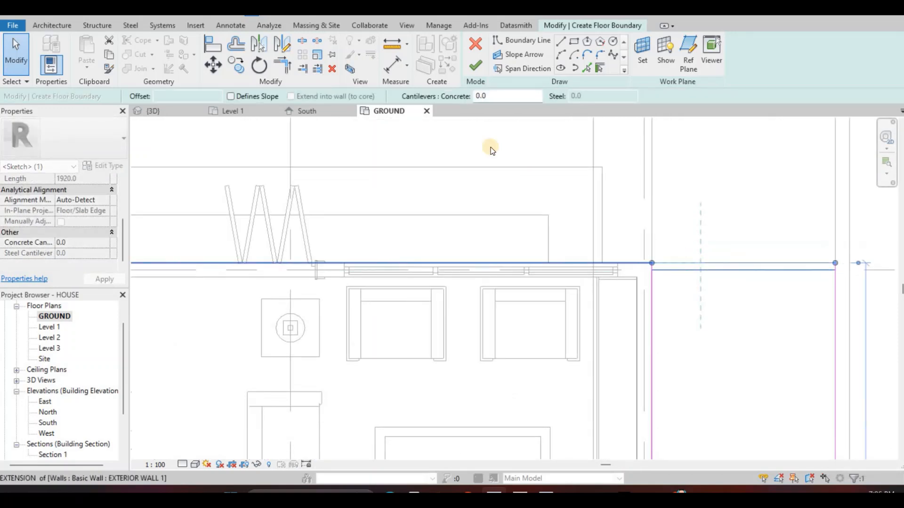
key(Escape)
Move the grid A edge of the rectangle beside grid 1 out to the exterior wall's outer face
scroll(496, 288, down, 2)
mouse_move(386, 283)
middle_down()
mouse_move(452, 262)
mouse_move(854, 264)
middle_up()
middle_drag(468, 257, 674, 252)
scroll(468, 237, up, 2)
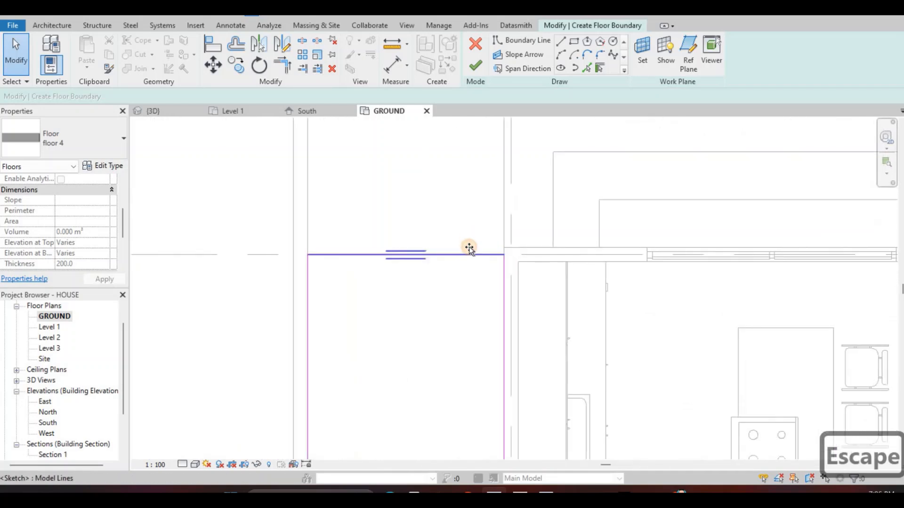
click(469, 249)
key(Escape)
click(479, 161)
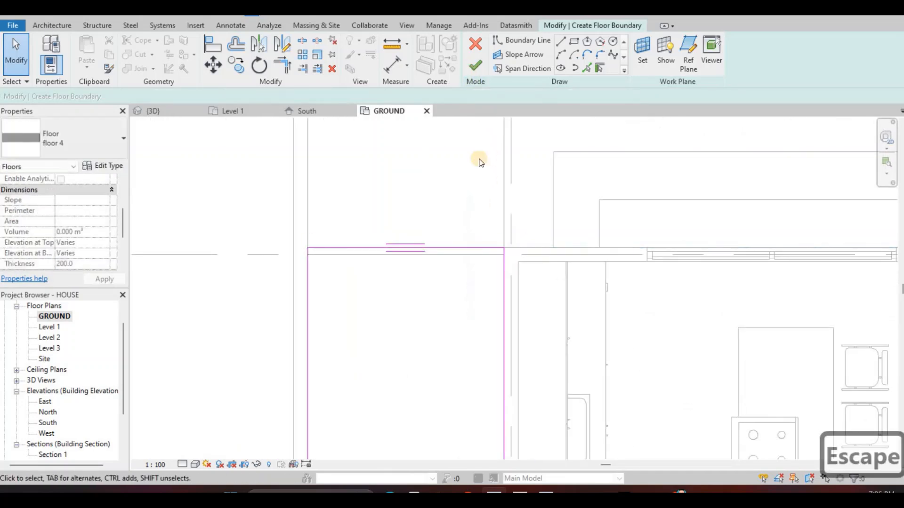
Finish the side strips' floor sketch, and move the poolside floor's grid A boundary edge to the exterior wall's outer face
key(Escape)
key(Escape)
click(479, 248)
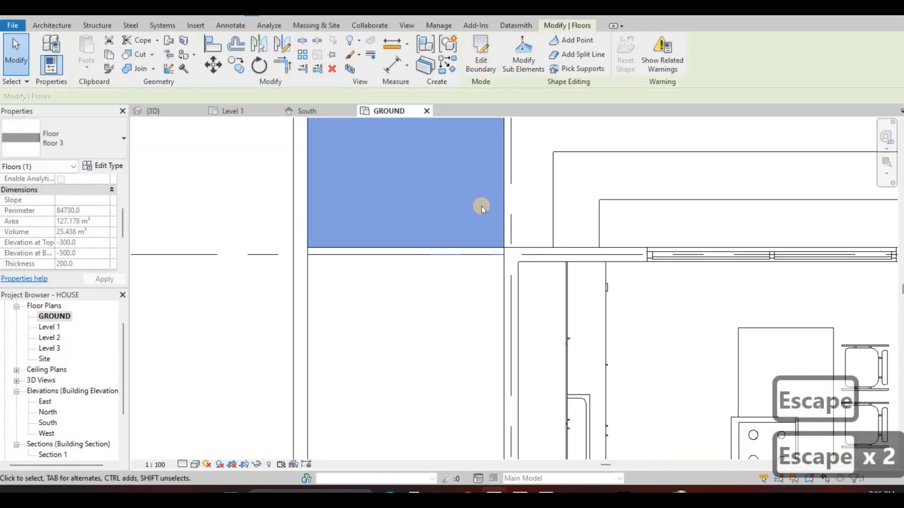
scroll(488, 277, up, 3)
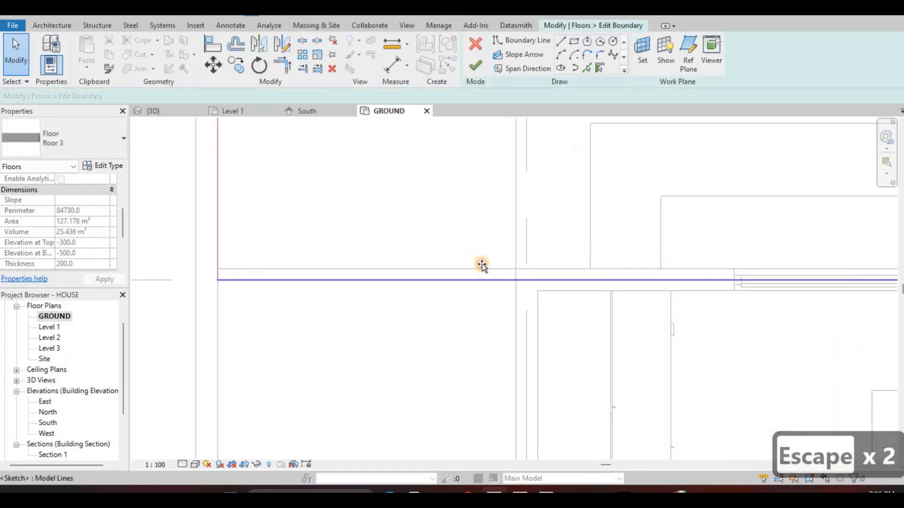
click(480, 268)
key(Escape)
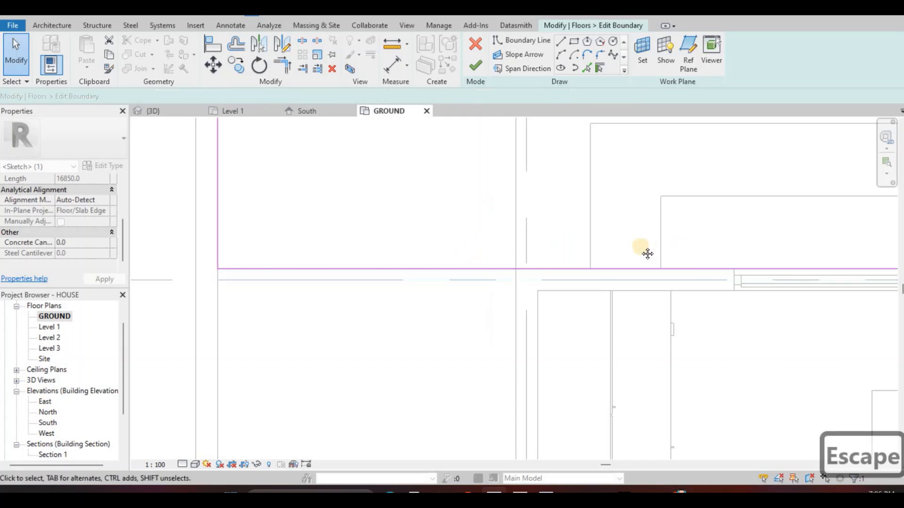
Complete the poolside floor's boundary edit without attaching the walls to the floor's bottom
scroll(479, 241, down, 3)
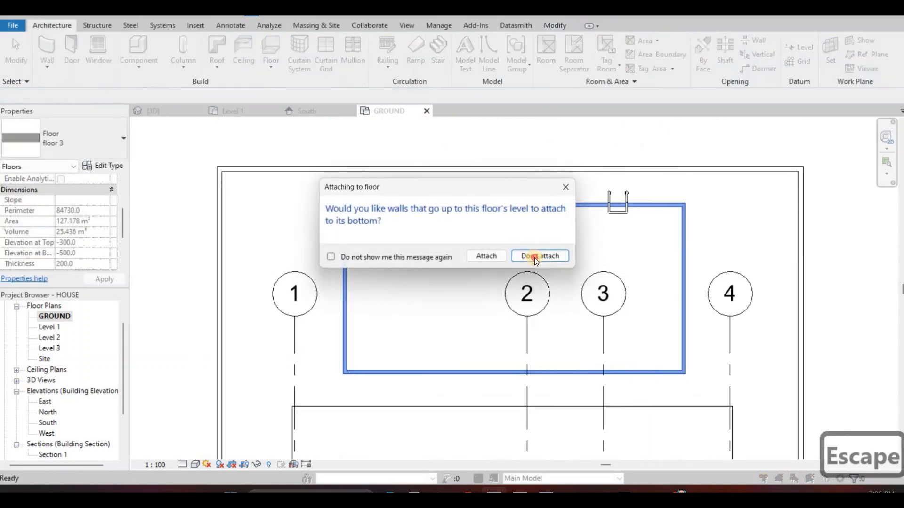
click(521, 248)
key(Escape)
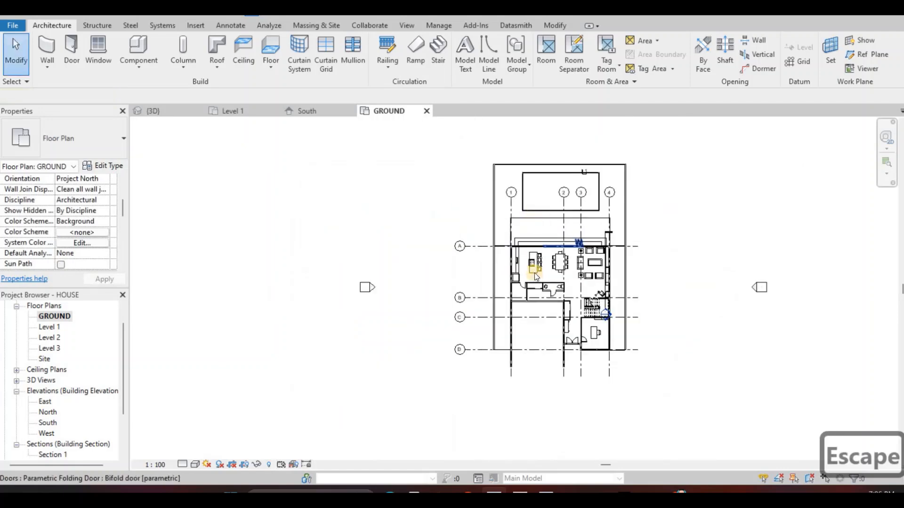
Examine the grass strips along both sides of the house from the front in the 3D view
scroll(414, 171, up, 5)
click(160, 114)
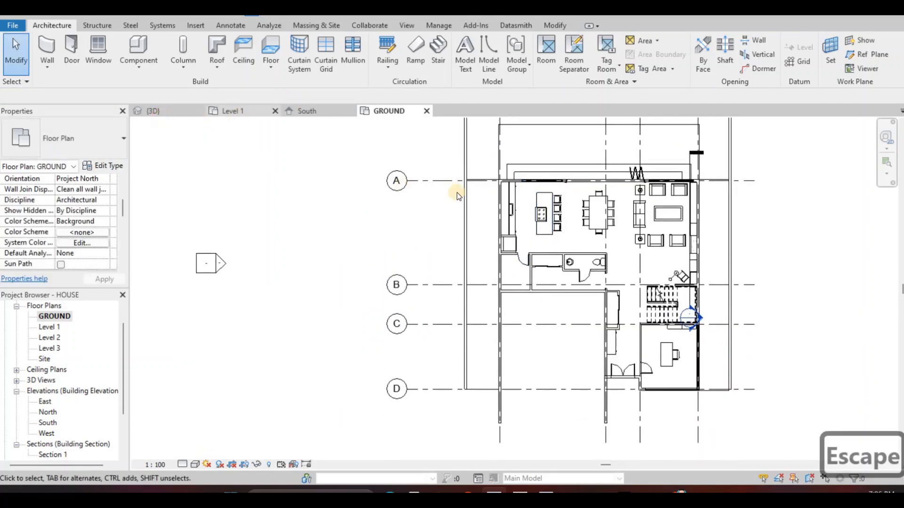
shift+middle_drag(432, 322, 737, 286)
shift+middle_drag(377, 300, 458, 296)
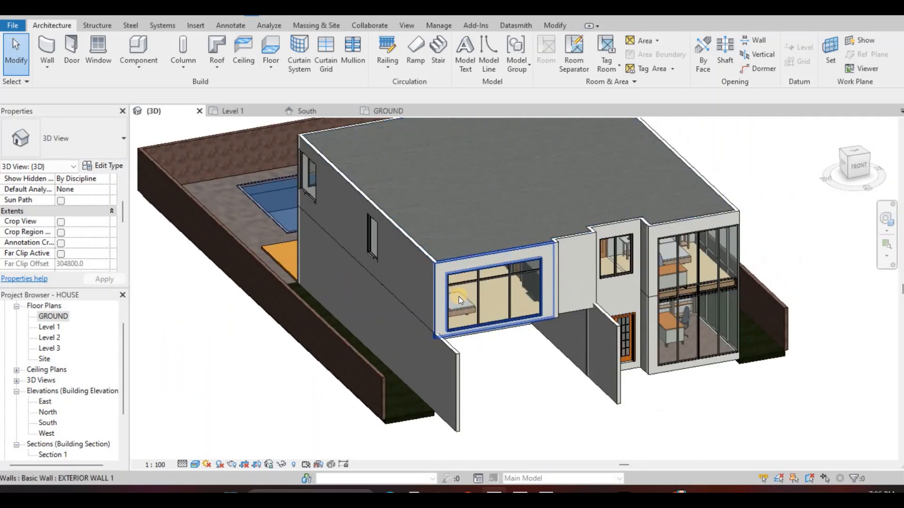
scroll(458, 297, down, 1)
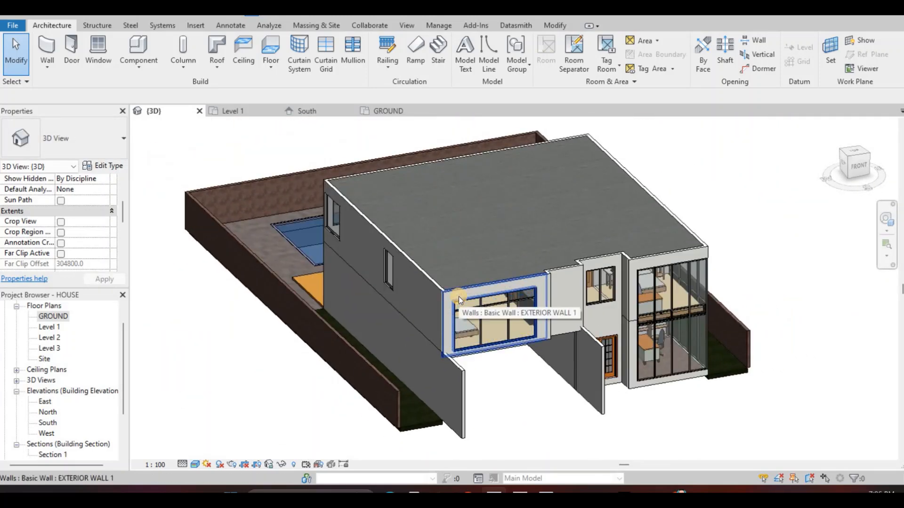